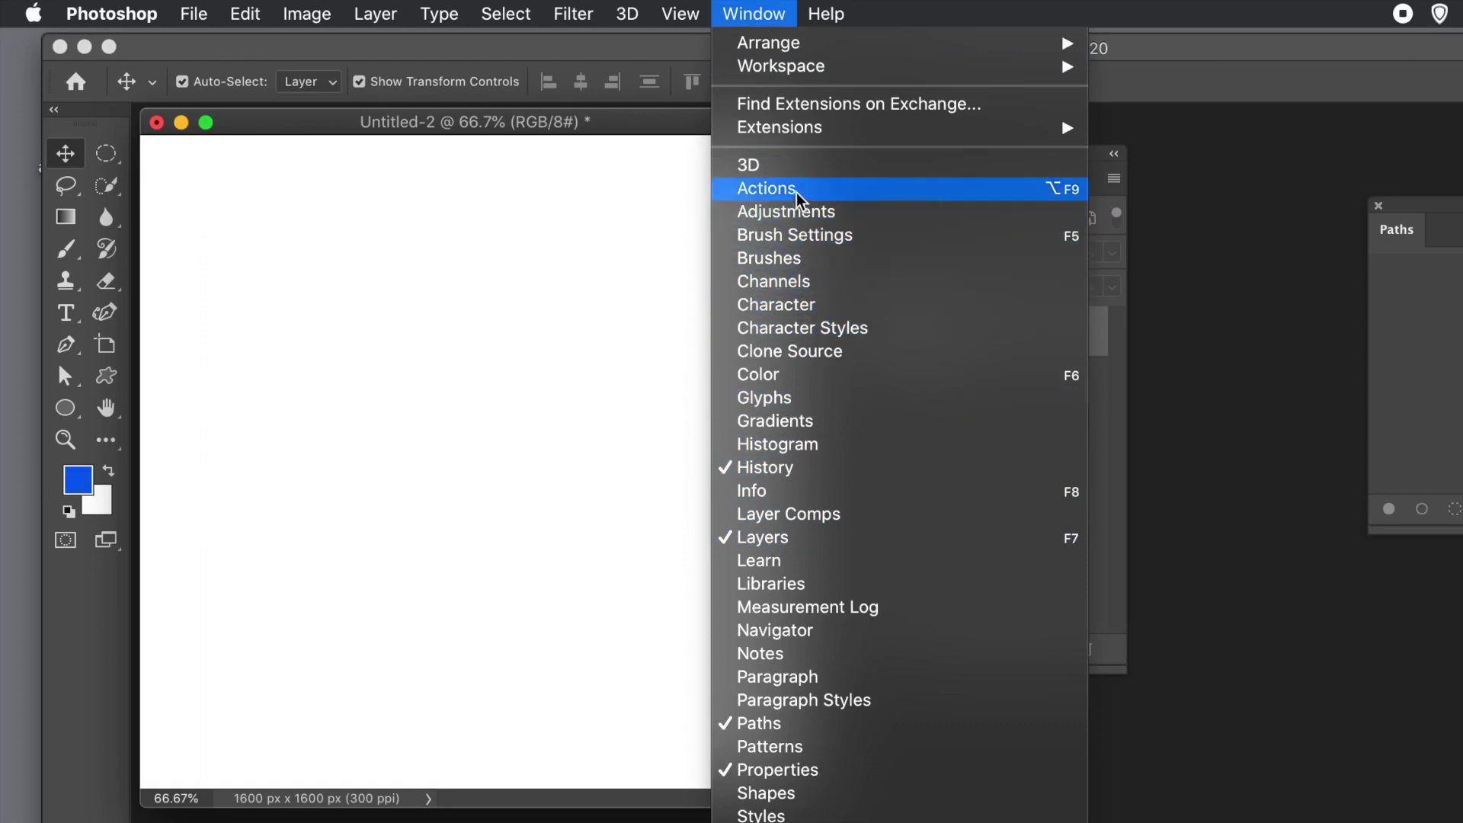
- Dismiss the Window menu's list of panels, leaving the blank Untitled-2 canvas
left_click(1109, 387)
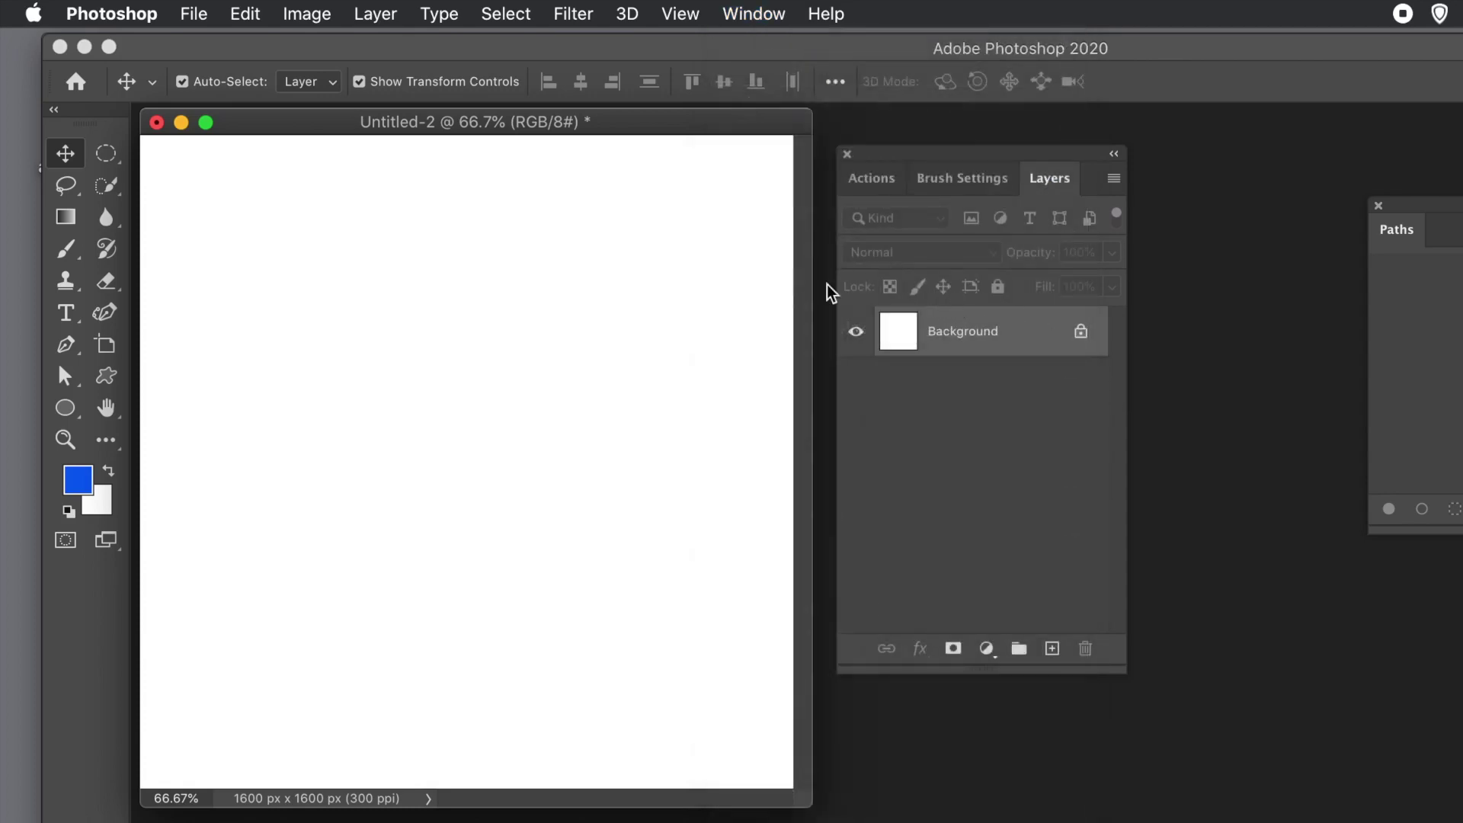
- Show the Actions panel, then briefly open and dismiss the Select menu
left_click(887, 181)
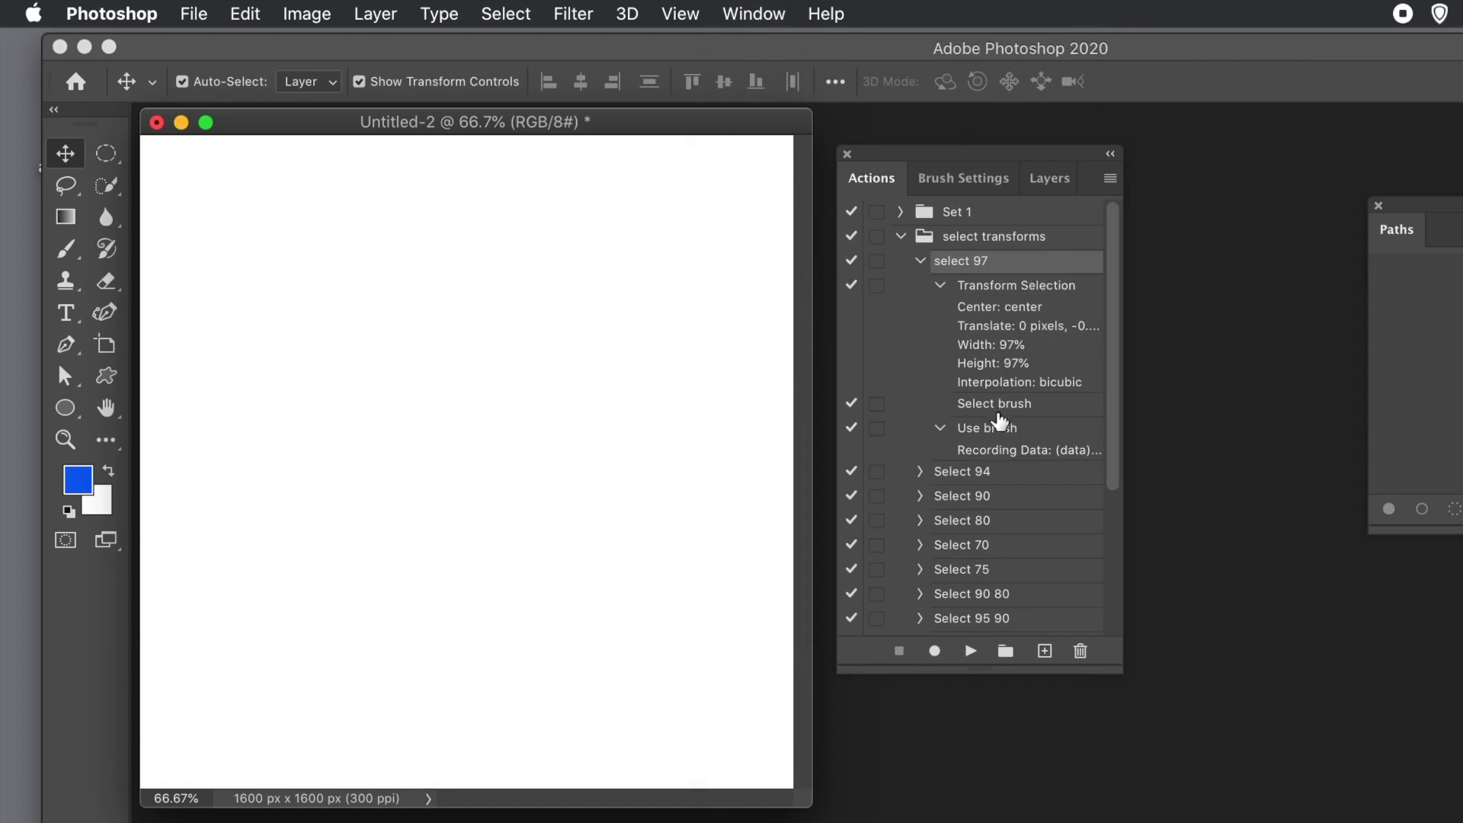
left_click(511, 16)
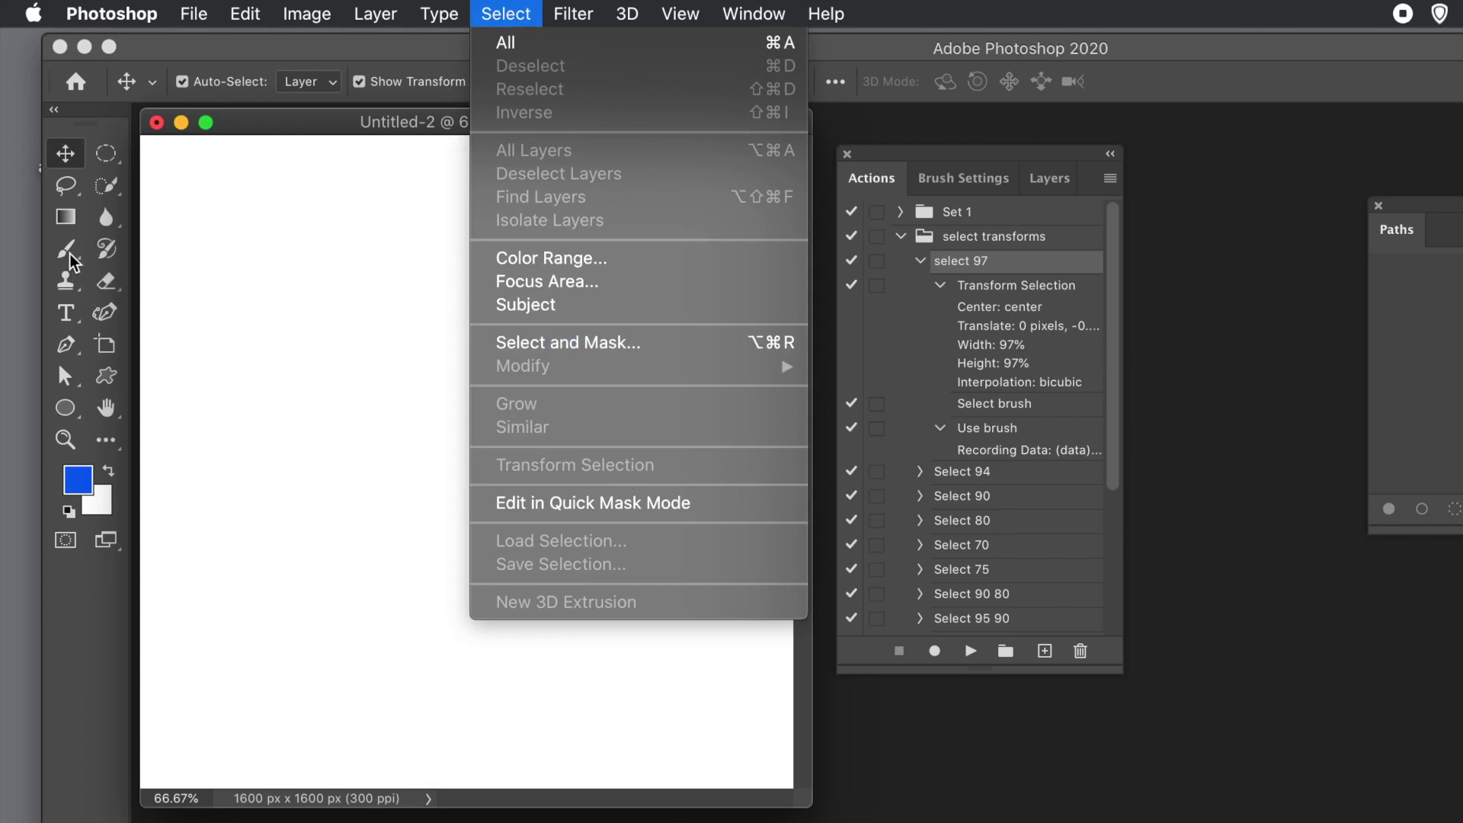
left_click(962, 181)
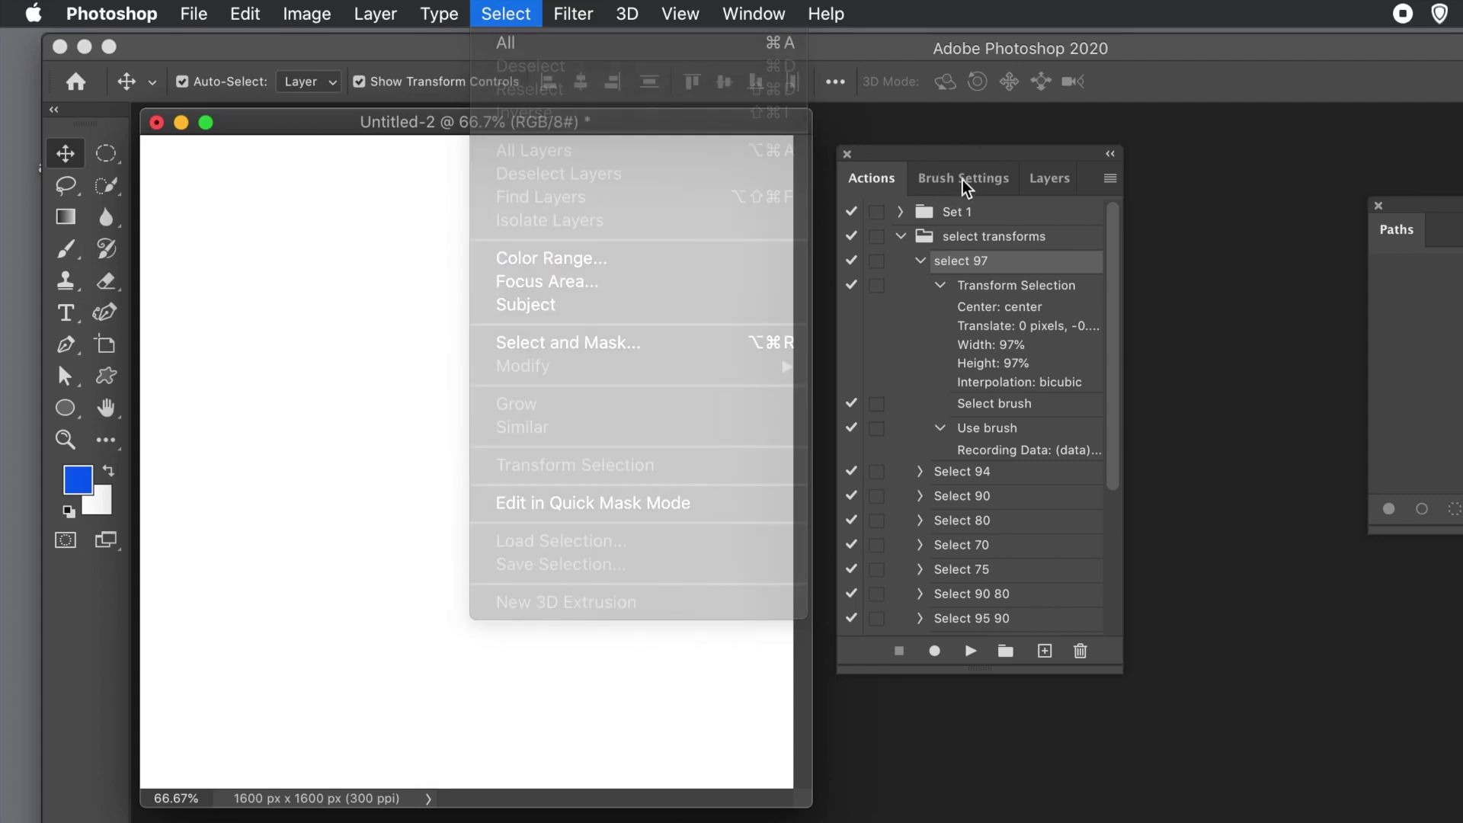
- Enable Color Dynamics for the Brush tool with hue, saturation and brightness jitter around 90–96%
left_click(968, 173)
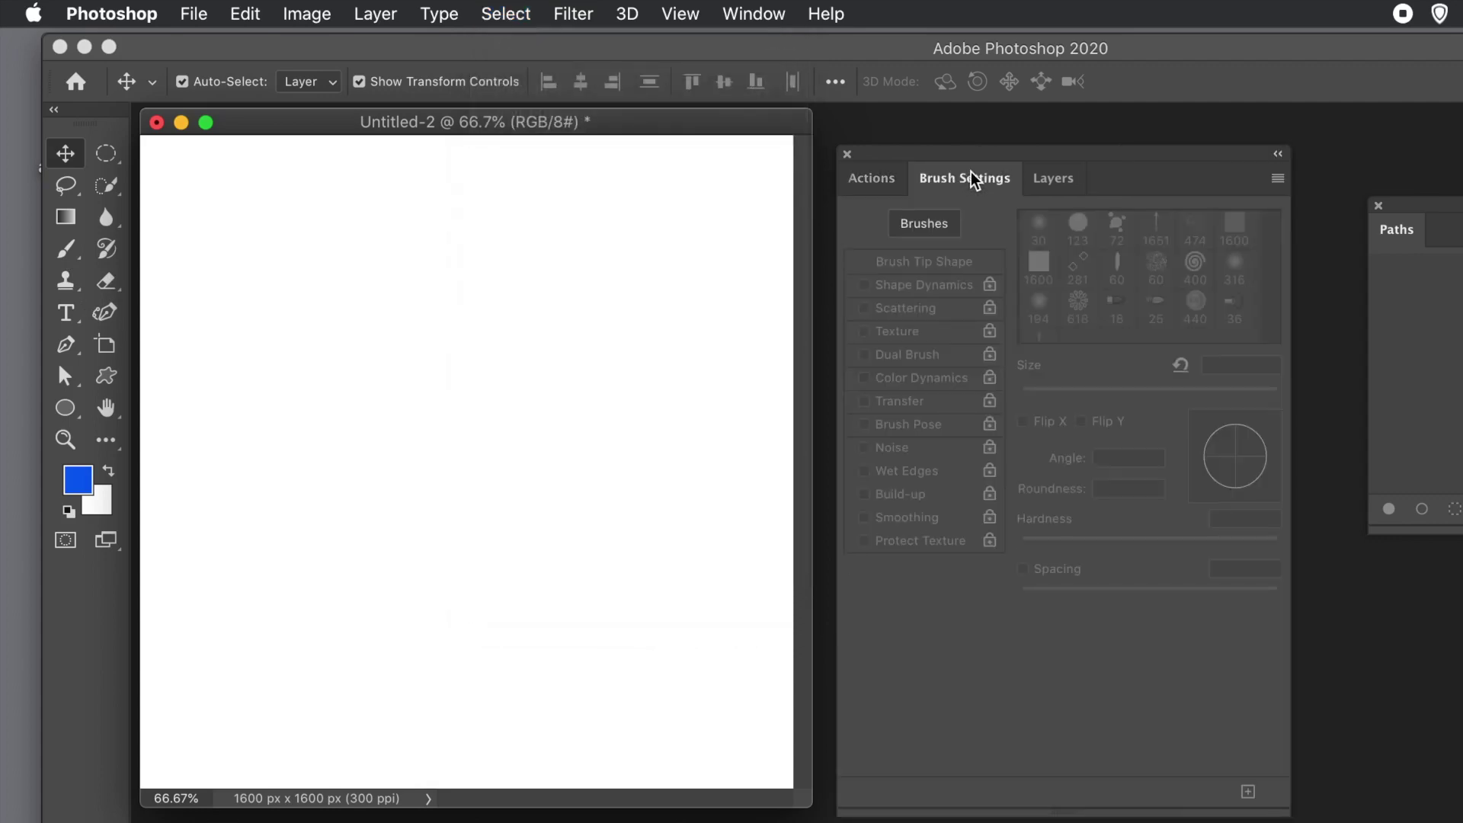
left_click(66, 249)
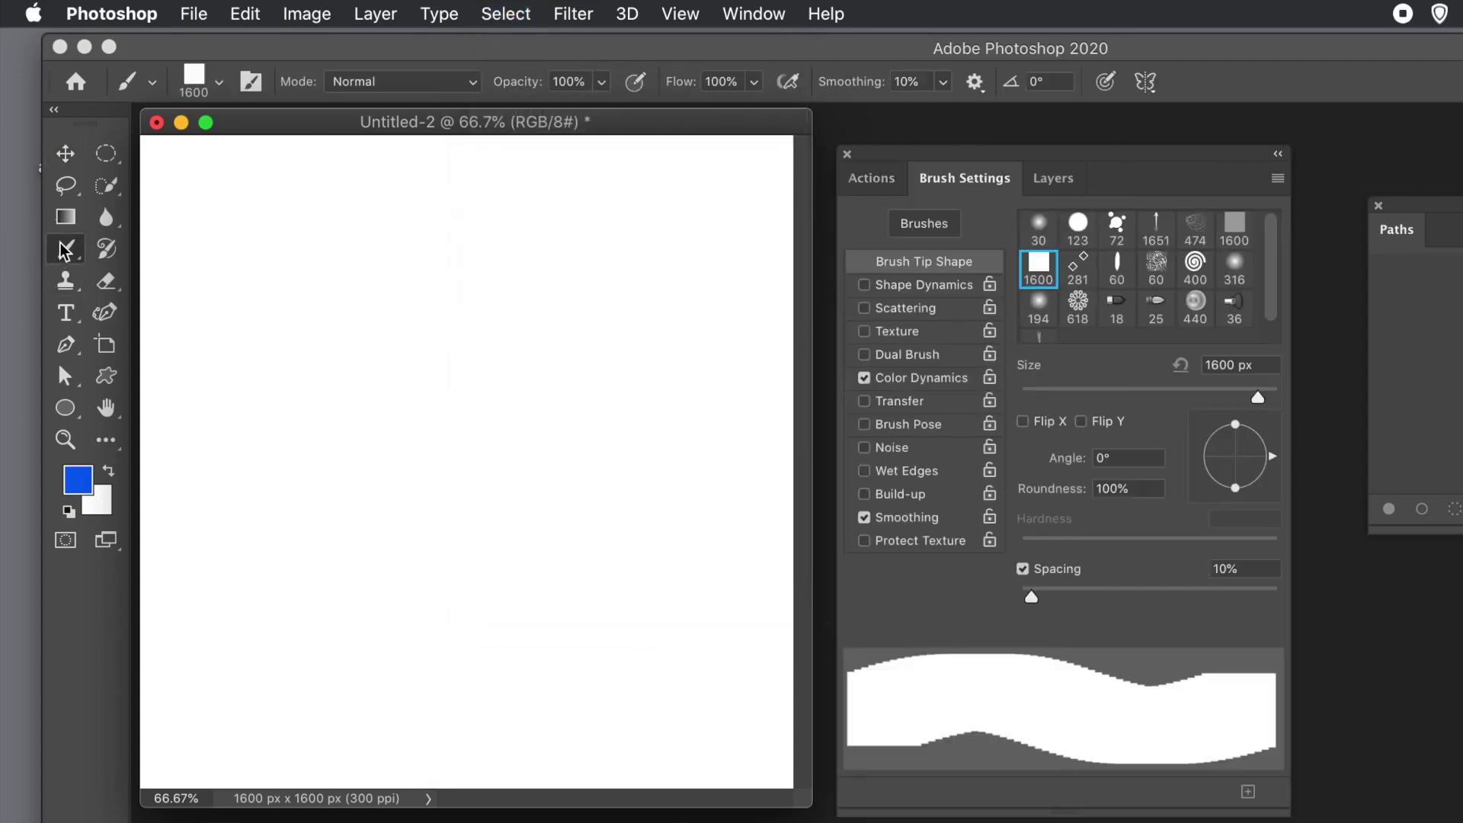
left_click(892, 381)
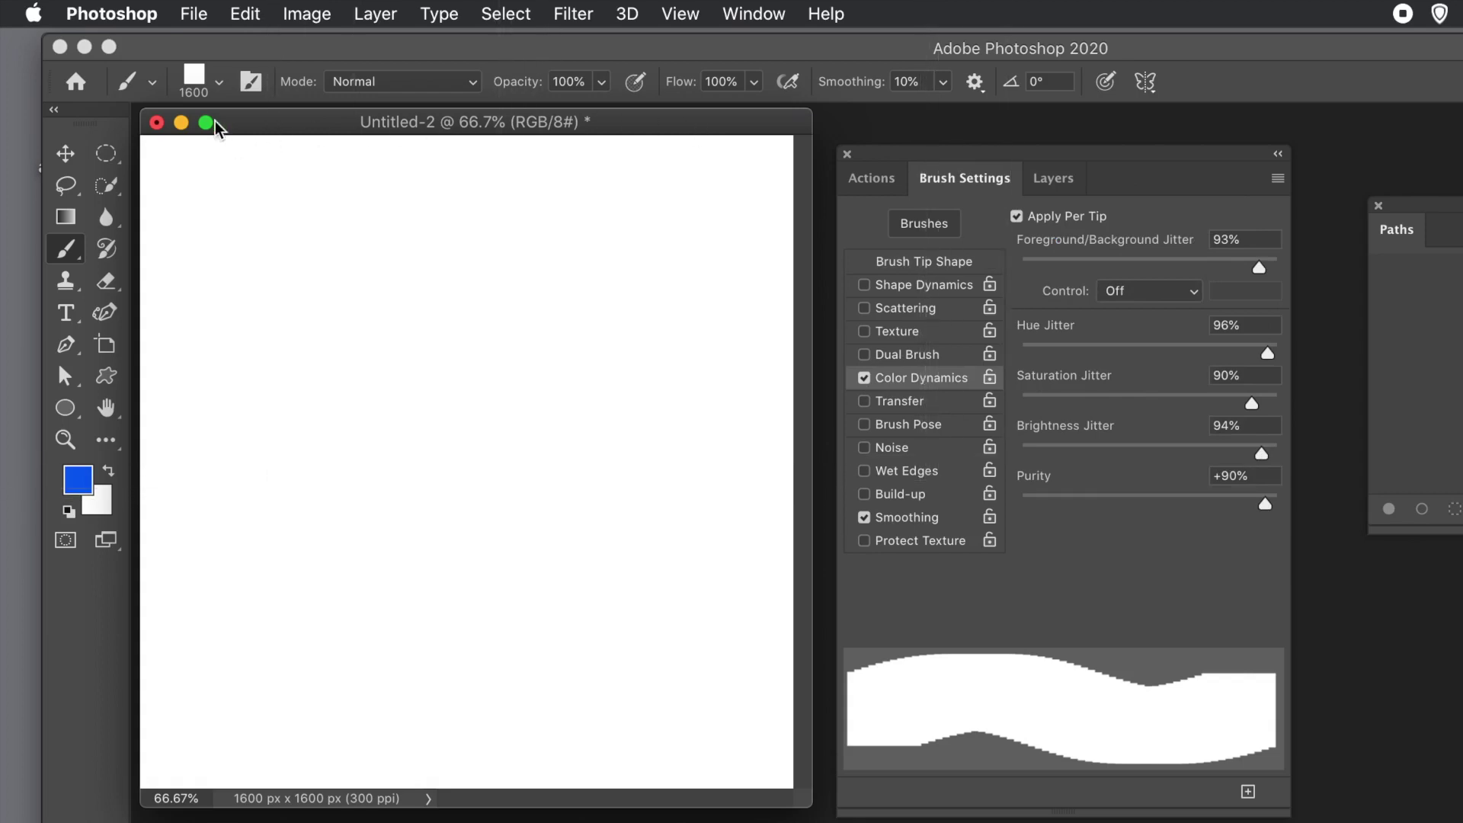
left_click(107, 155)
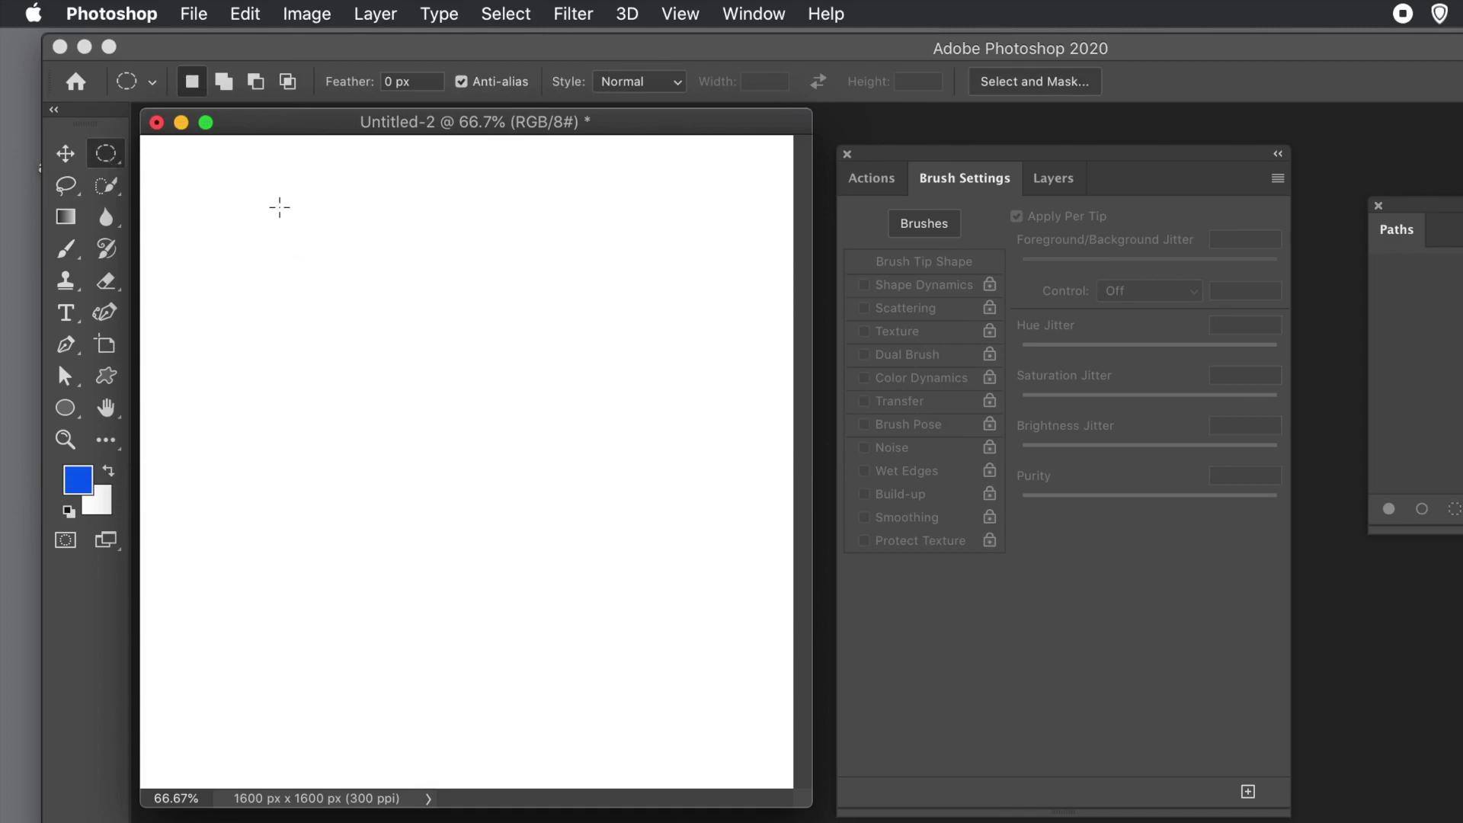
- Select a large circle at the top left, then Shift-add circles along the right side
left_click_drag(220, 207, 400, 380)
key("shift")
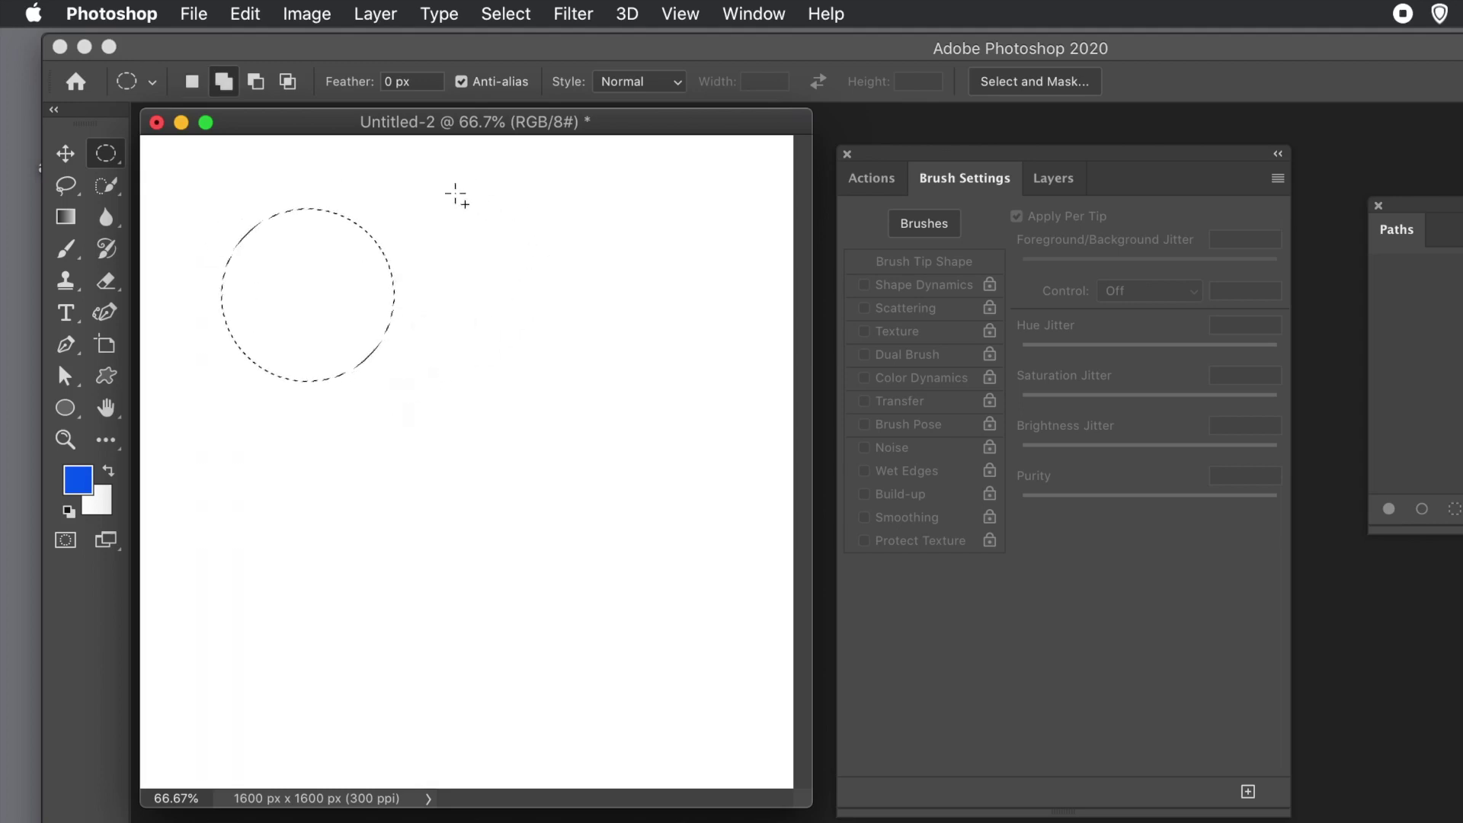
left_click_drag(452, 196, 550, 293)
left_click_drag(583, 208, 715, 350)
left_click_drag(677, 364, 749, 433)
left_click_drag(690, 444, 741, 576)
left_click_drag(640, 579, 694, 639)
left_click_drag(647, 553, 674, 578)
left_click_drag(670, 494, 691, 511)
mouse_move(654, 425)
left_mouse_down()
mouse_move(682, 453)
mouse_move(662, 397)
left_mouse_up()
left_click_drag(531, 293, 570, 331)
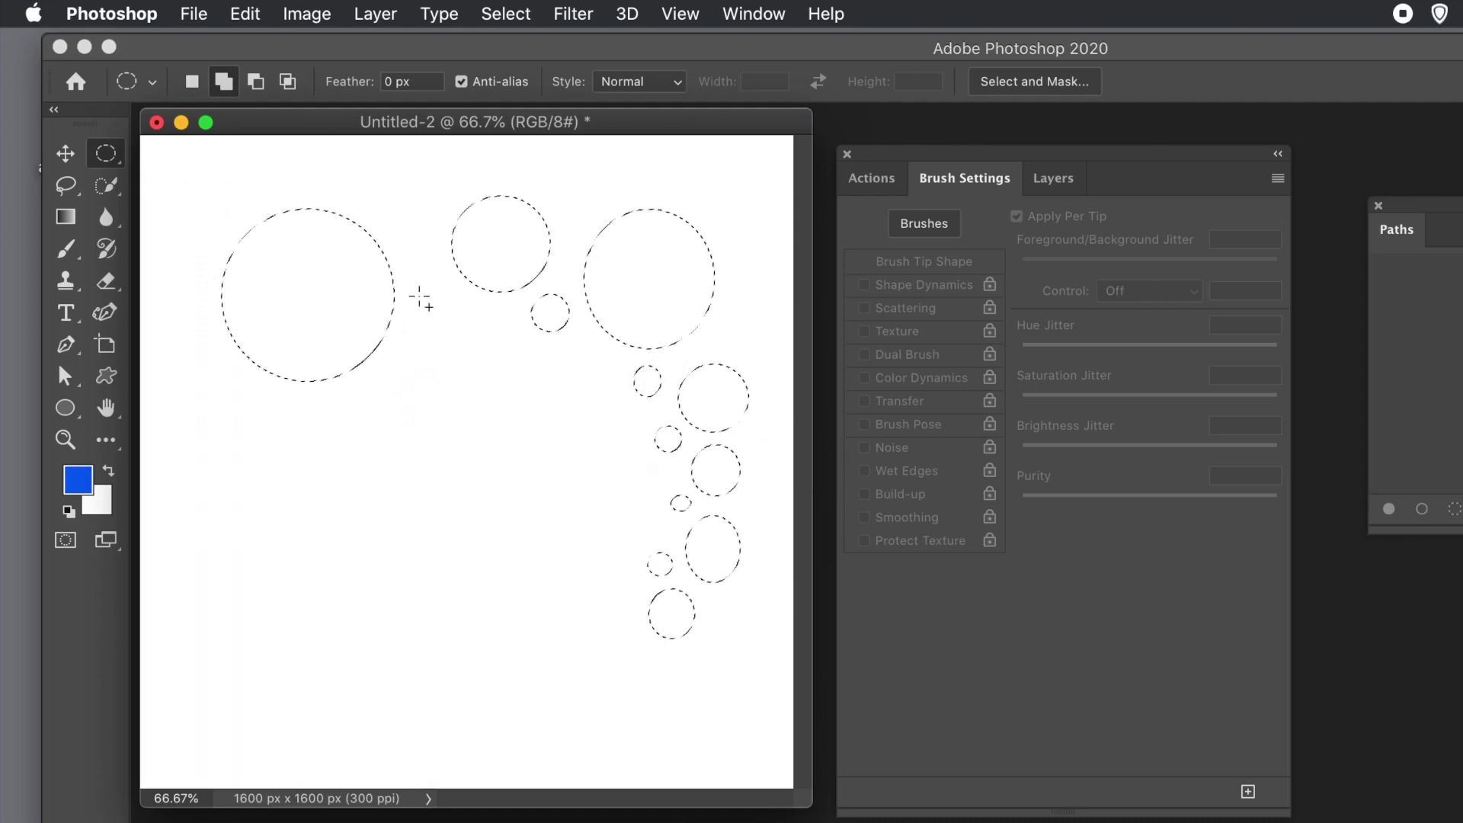
left_click_drag(418, 291, 465, 339)
- Shift-add circles of various sizes around the lower left and bottom to close the ring
left_click_drag(200, 348, 257, 399)
left_click_drag(177, 393, 217, 537)
left_click_drag(205, 542, 298, 693)
left_click_drag(339, 624, 355, 641)
left_click_drag(304, 663, 381, 737)
left_click_drag(468, 719, 523, 767)
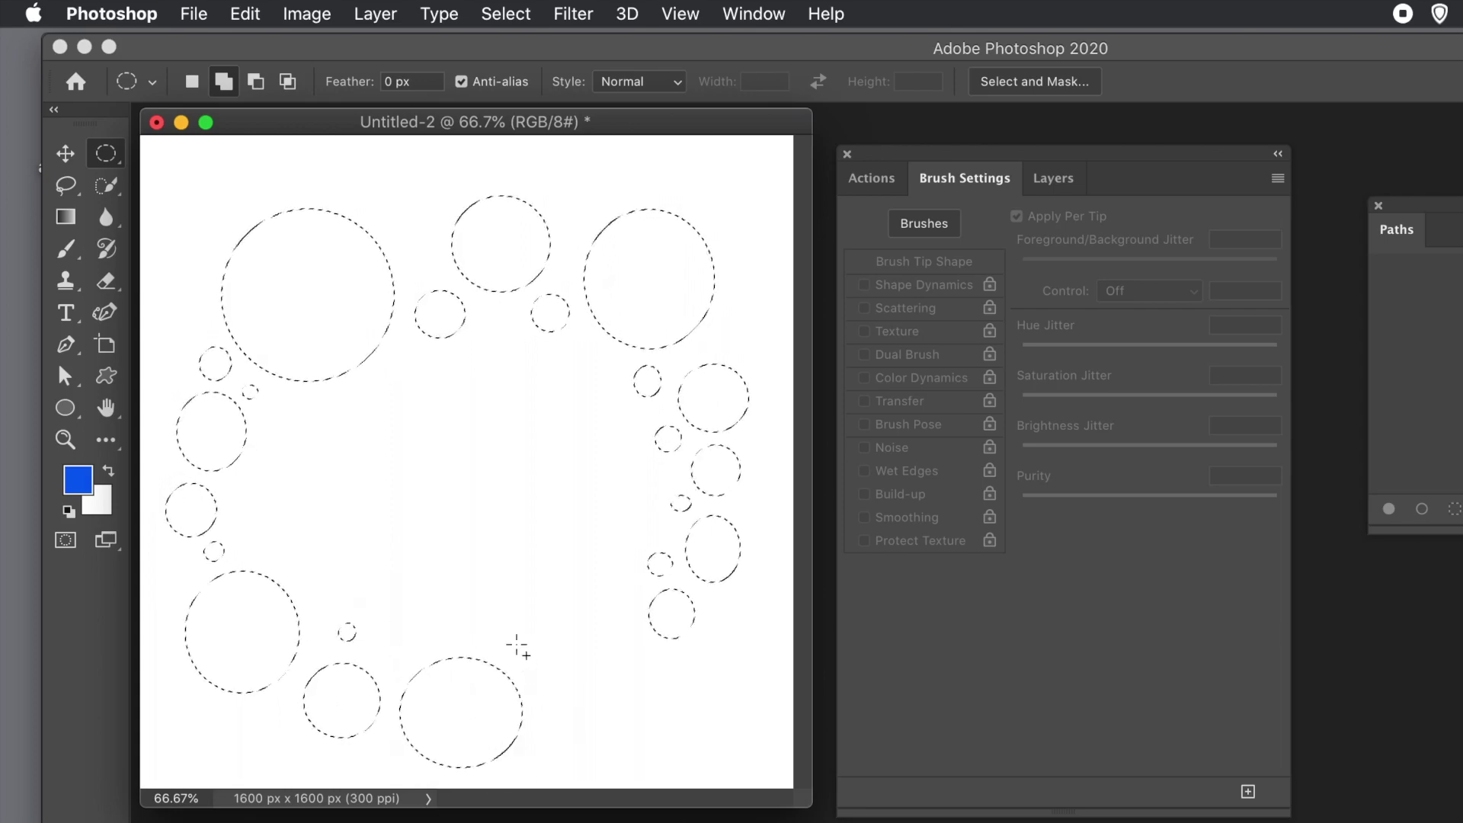
left_click_drag(517, 642, 540, 666)
left_click_drag(557, 614, 645, 709)
left_click_drag(618, 589, 637, 607)
left_click_drag(530, 592, 547, 609)
left_click_drag(447, 608, 462, 623)
mouse_move(385, 618)
left_mouse_down()
mouse_move(418, 660)
mouse_move(402, 635)
left_mouse_up()
left_click_drag(305, 570, 323, 588)
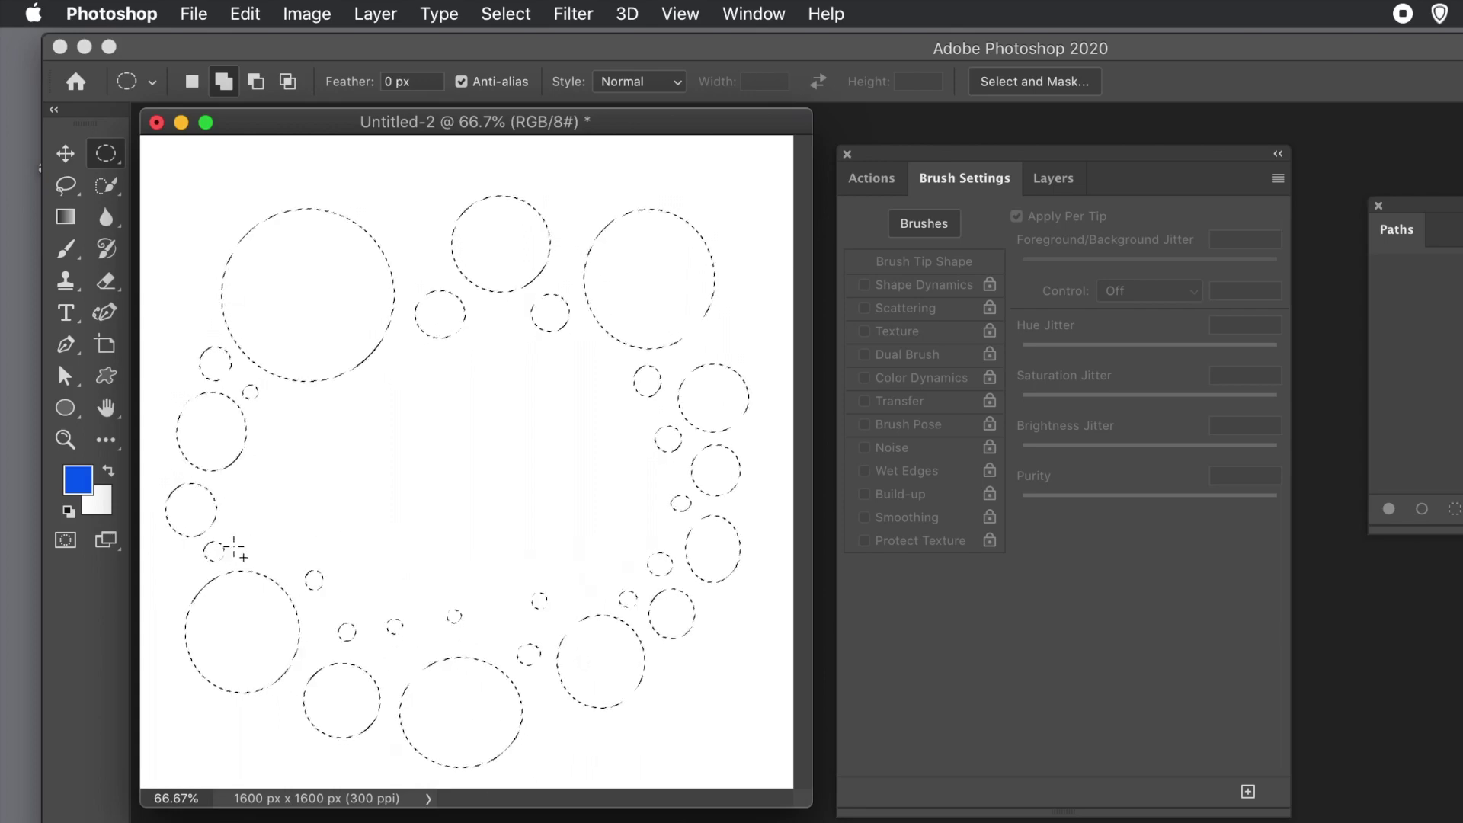
left_click_drag(234, 547, 247, 562)
left_click_drag(225, 480, 239, 493)
left_click_drag(283, 389, 298, 403)
left_click_drag(373, 161, 439, 224)
left_click_drag(159, 560, 185, 585)
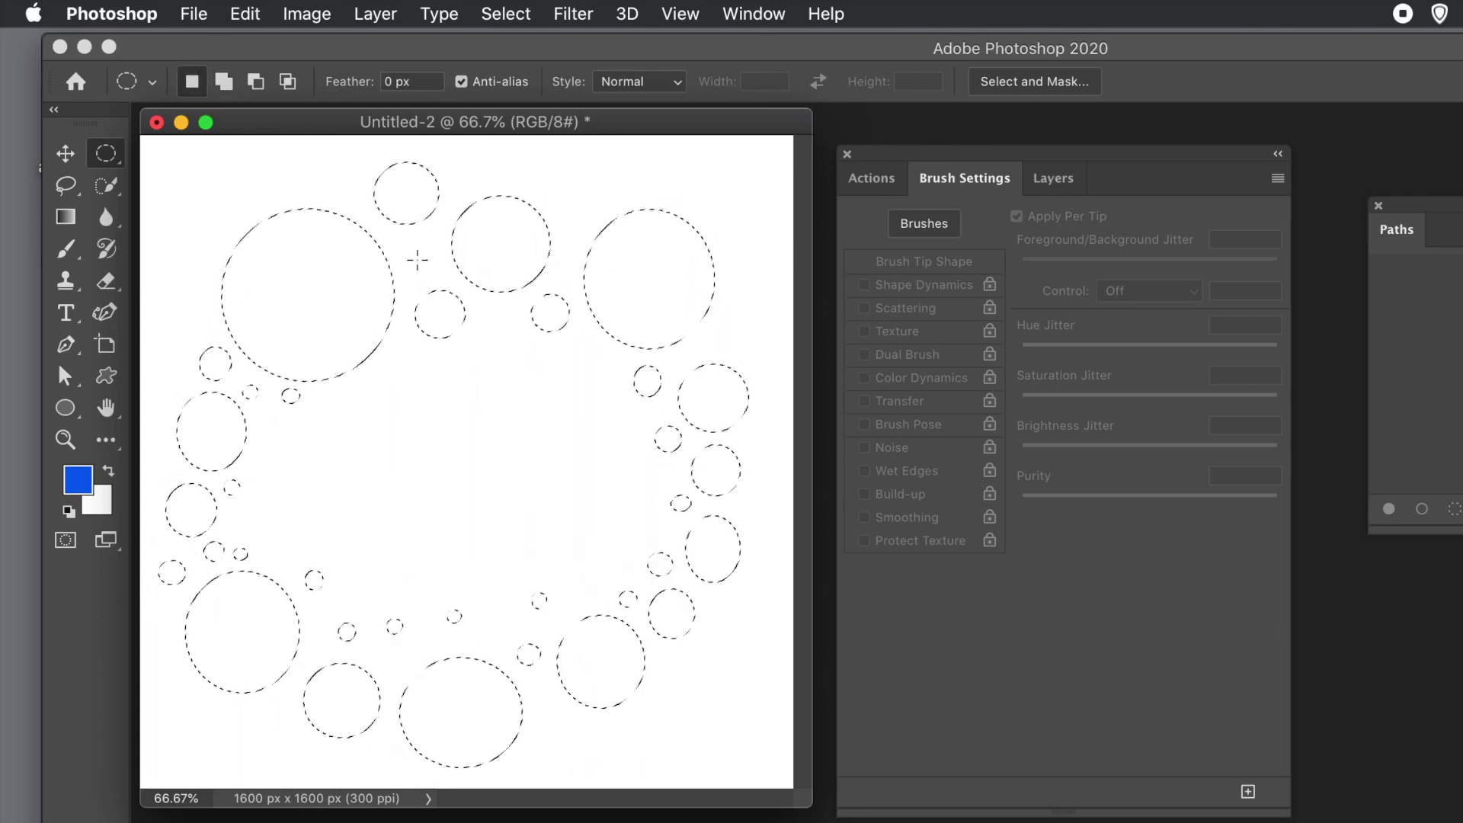
- Add a new layer named Layer 1 and play the 'select 97' action to fill the circle ring
left_click(379, 17)
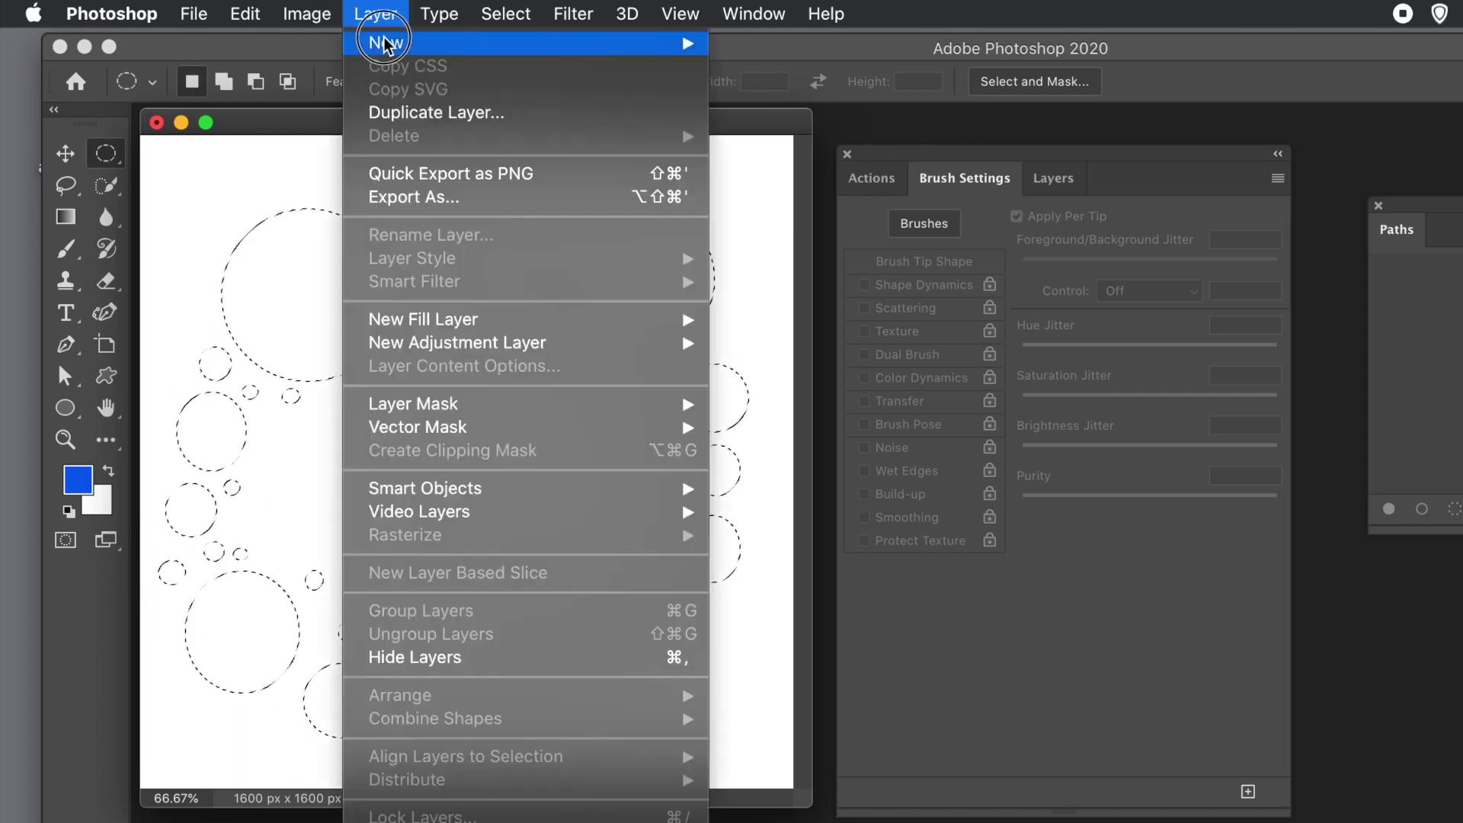
mouse_move(477, 46)
left_click(779, 53)
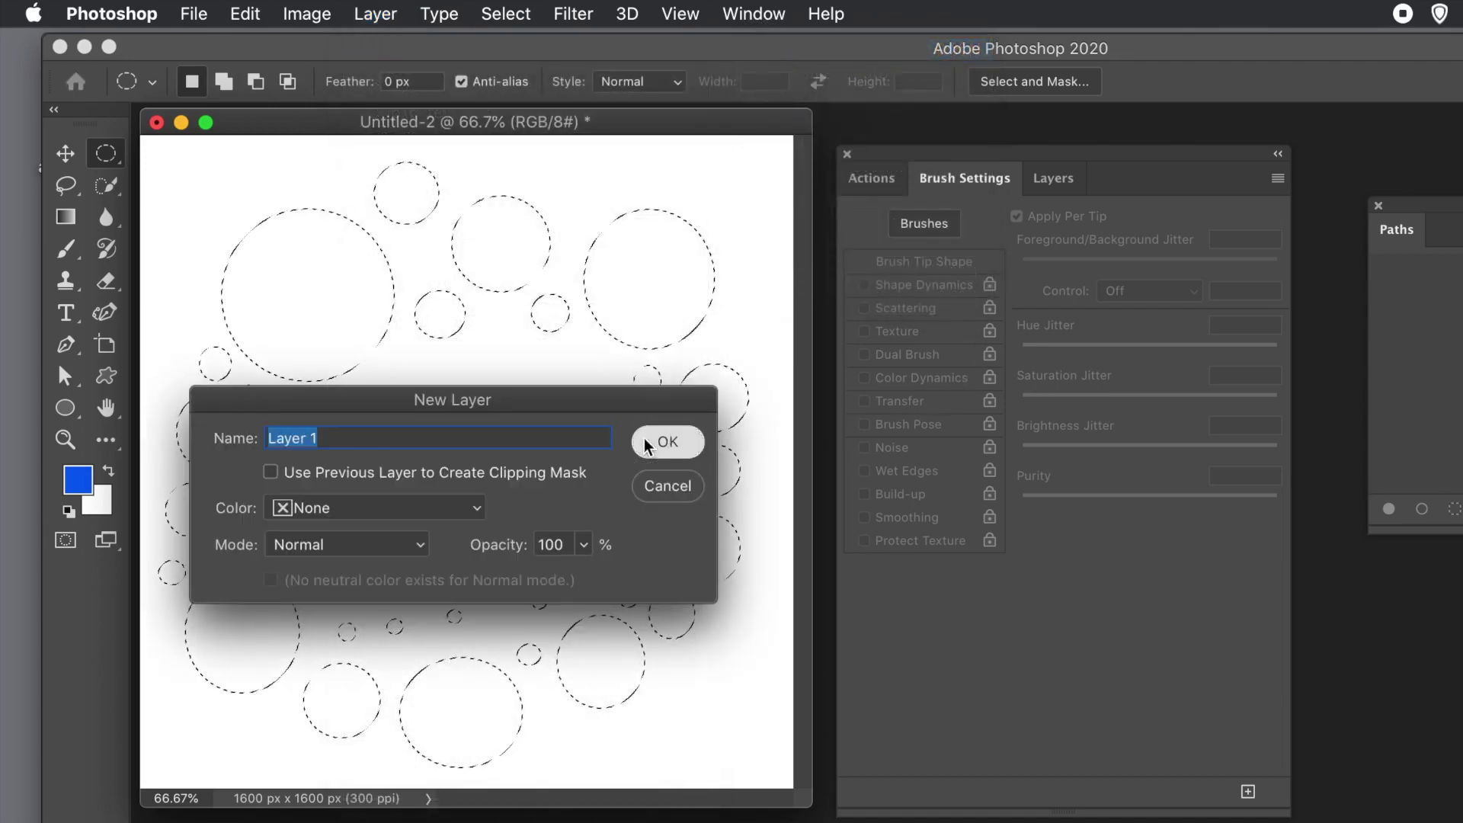
left_click(667, 444)
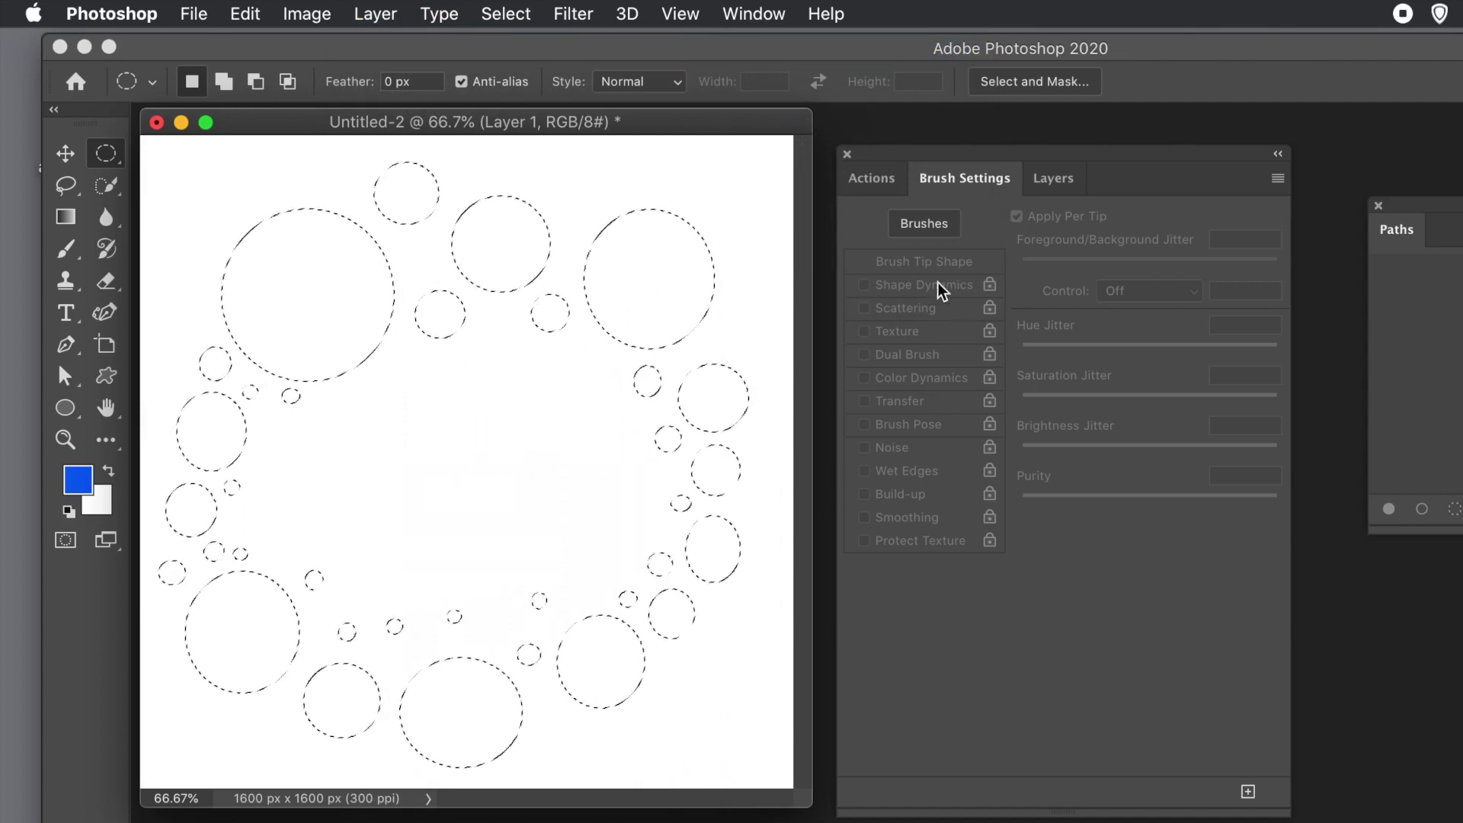
left_click(876, 175)
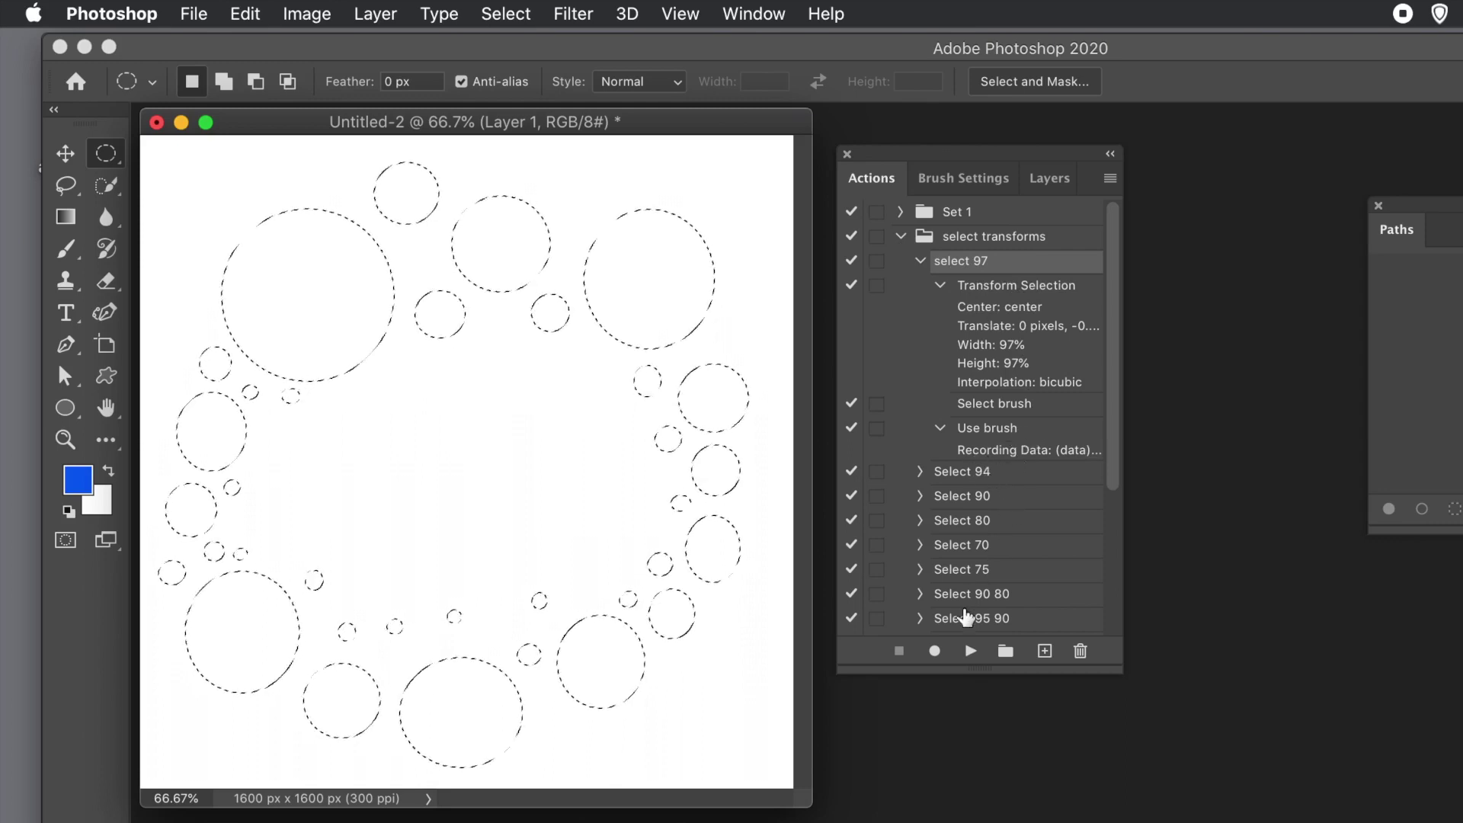
left_click(970, 653)
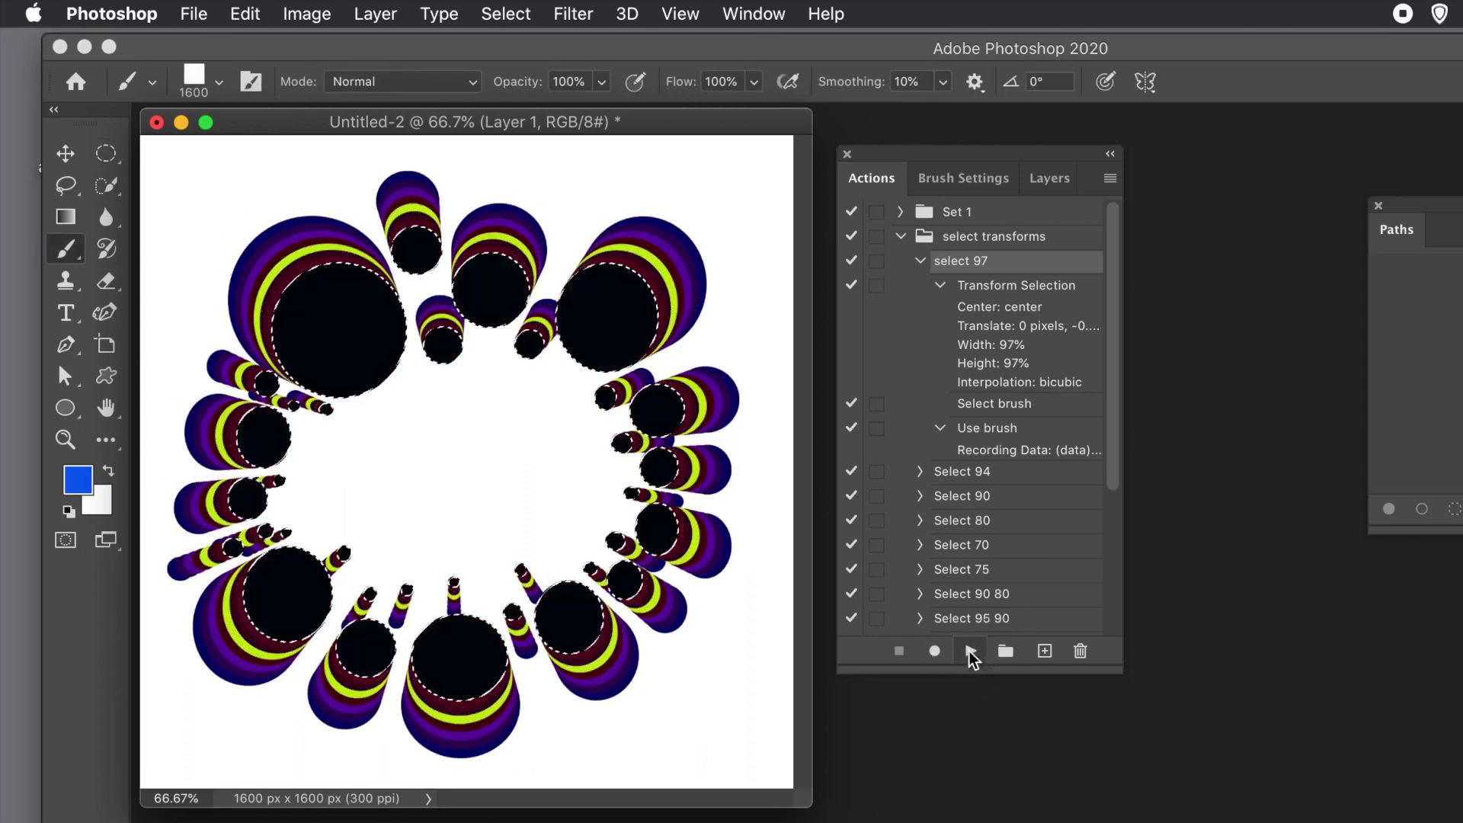
- Replay the 'select 97' action repeatedly, painting ever smaller coloured rings toward the centre
left_click(969, 652)
left_click(970, 654)
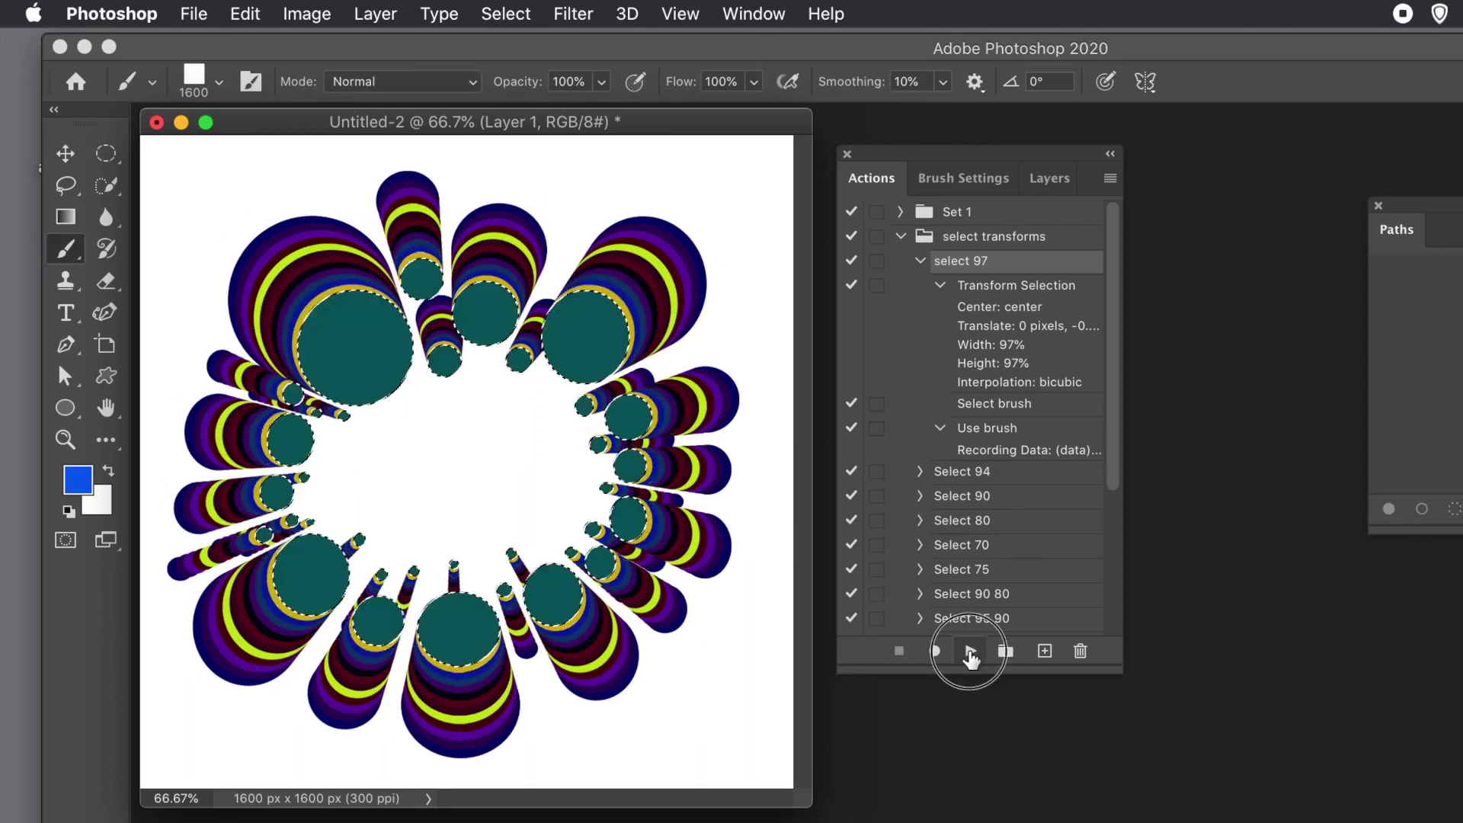
left_click(970, 652)
left_click(969, 652)
left_click(971, 654)
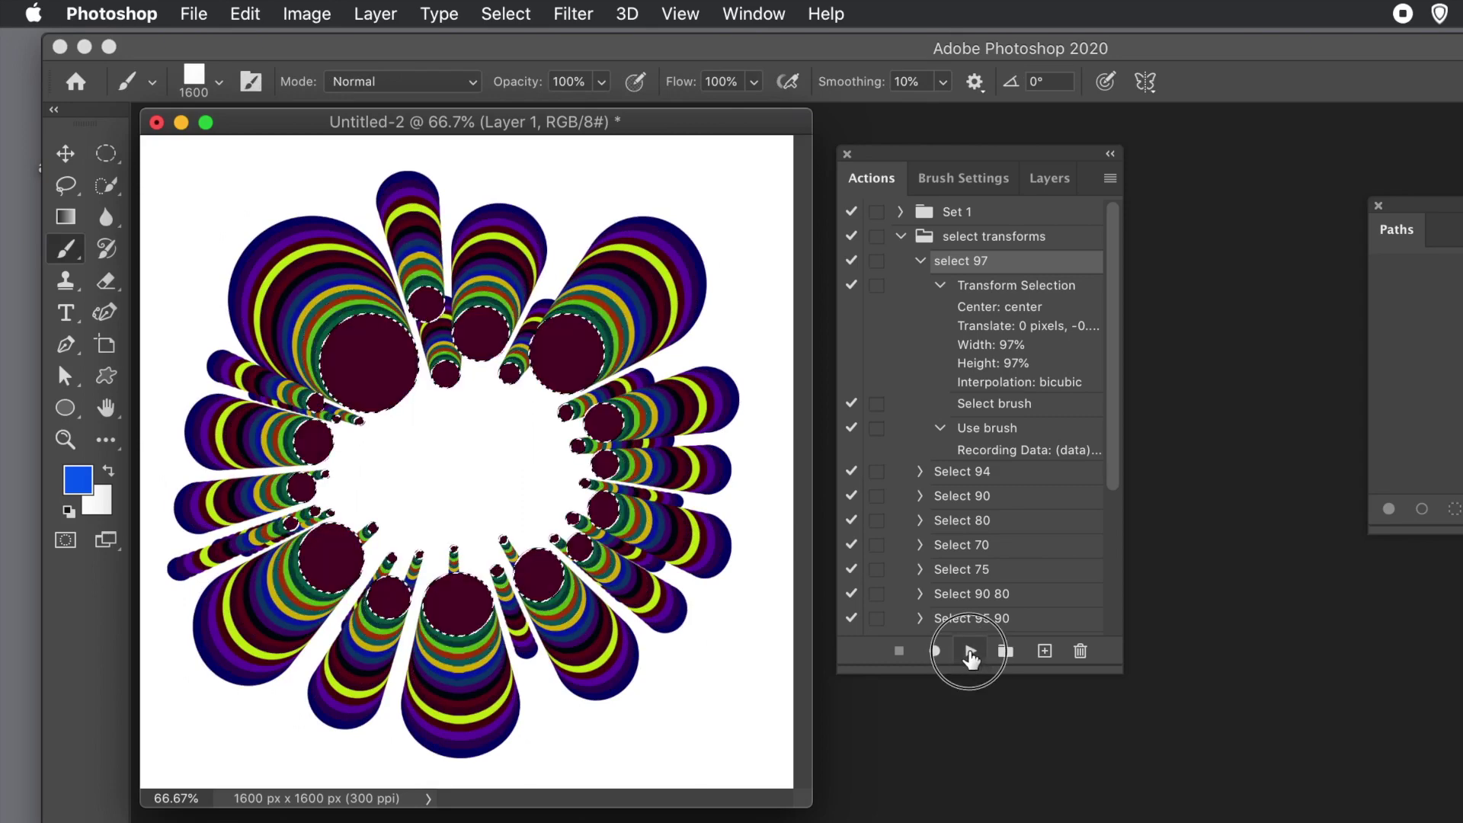
left_click(969, 652)
left_click(969, 652)
left_click(969, 653)
left_click(970, 653)
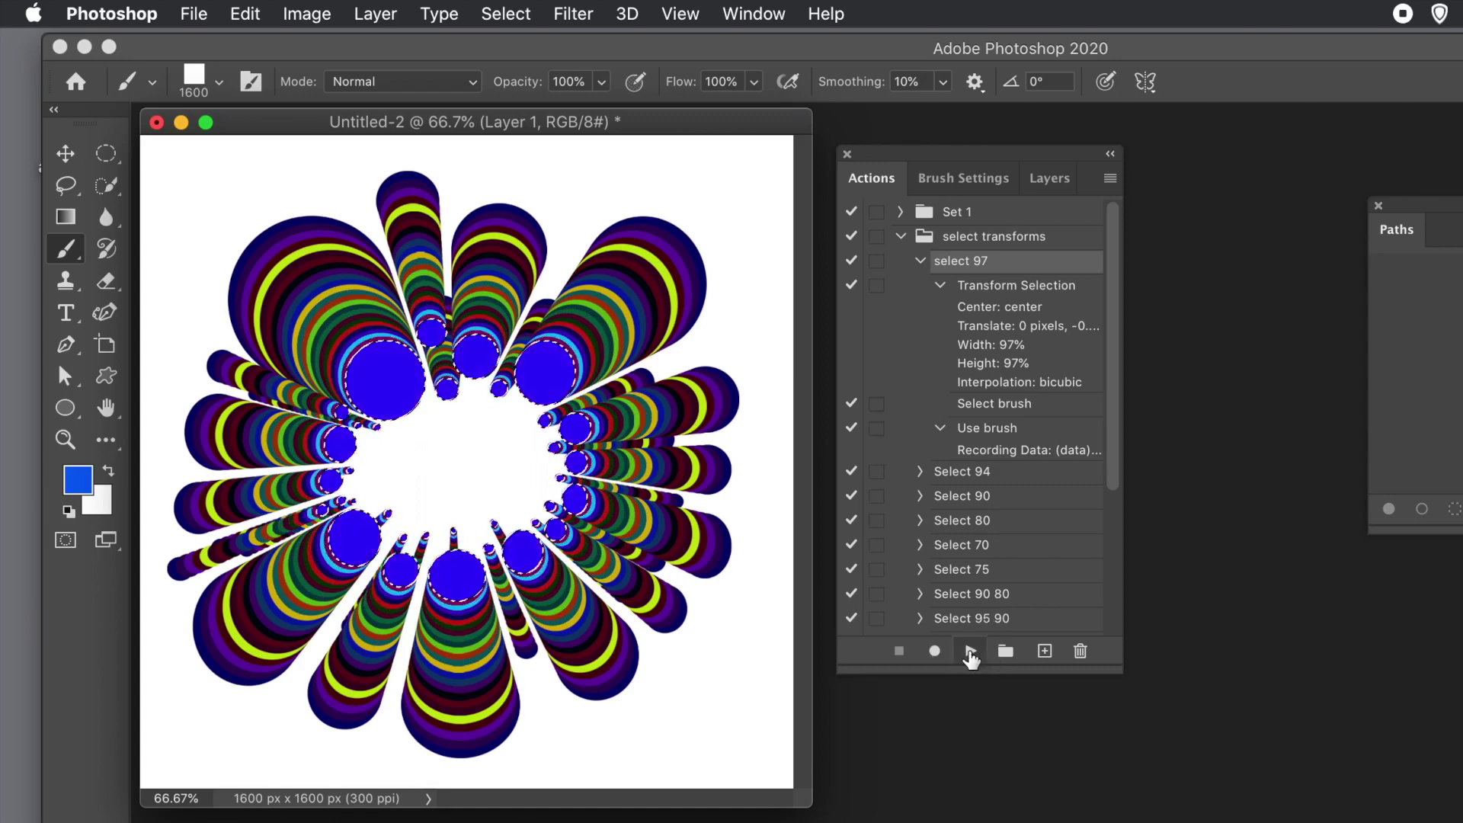
left_click(969, 651)
left_click(970, 653)
left_click(970, 653)
left_click(970, 653)
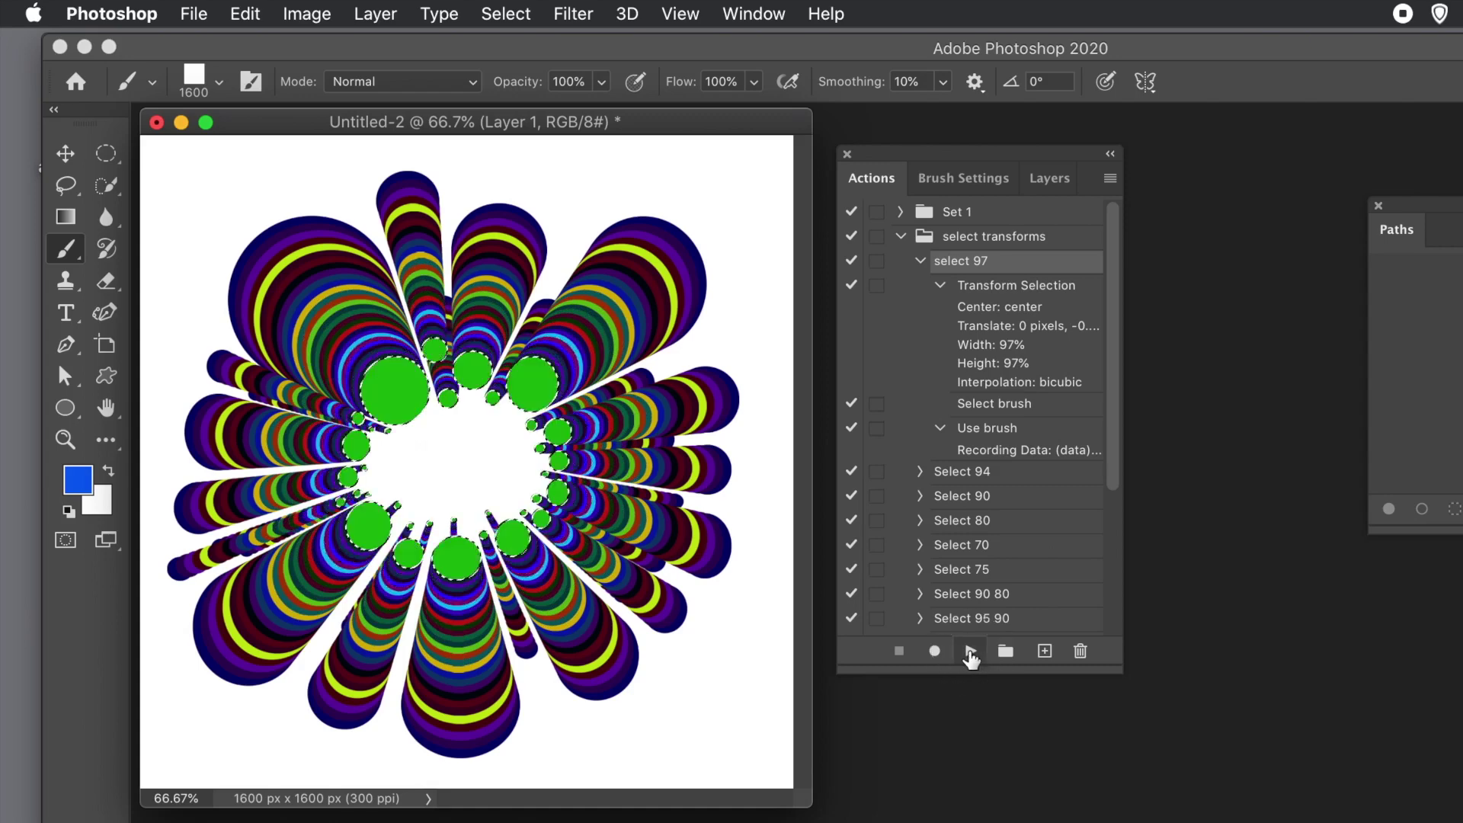
left_click(969, 652)
left_click(969, 651)
left_click(969, 653)
left_click(969, 652)
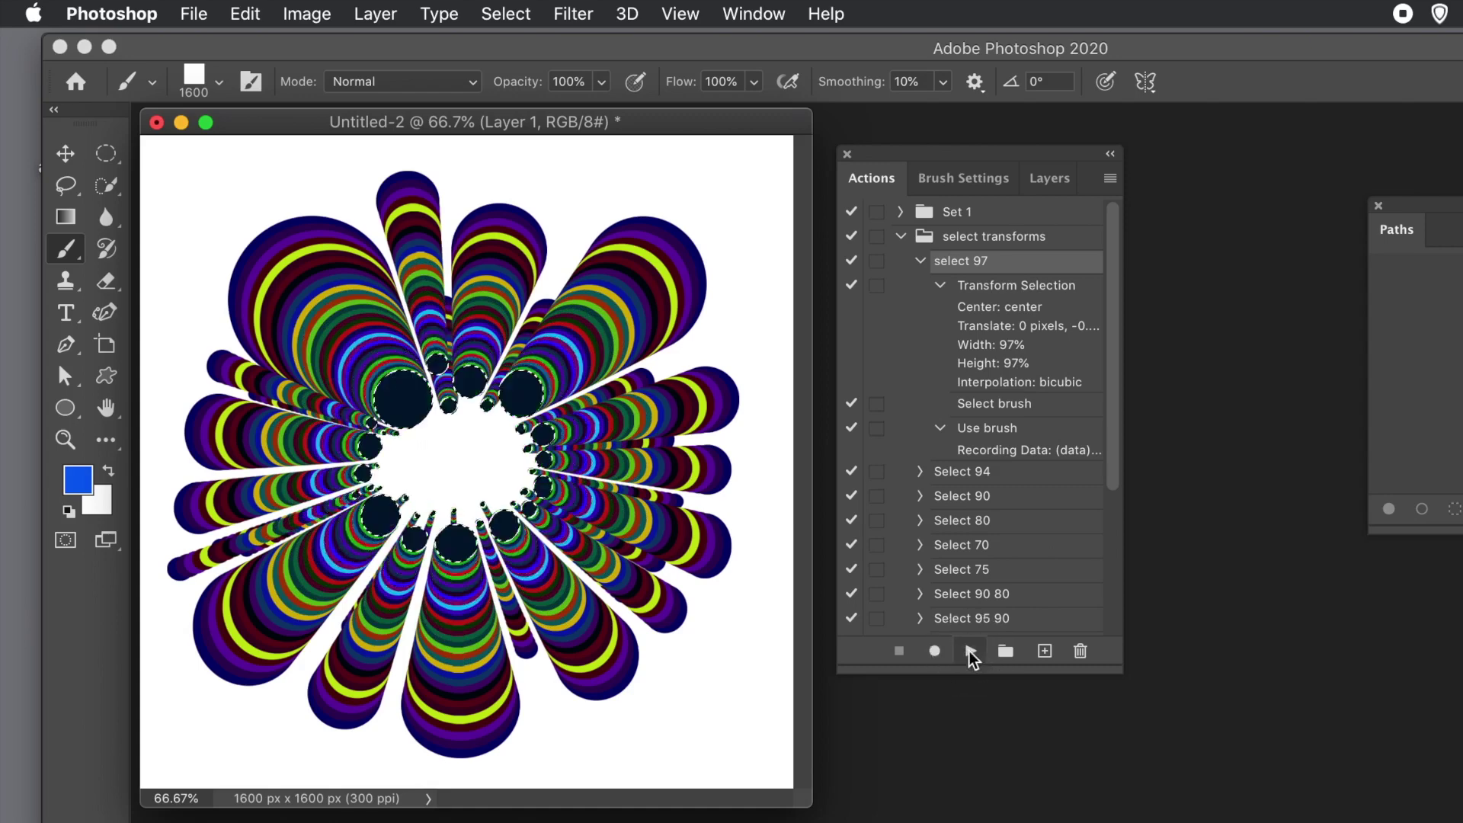
left_click(969, 652)
left_click(970, 652)
left_click(969, 652)
left_click(970, 652)
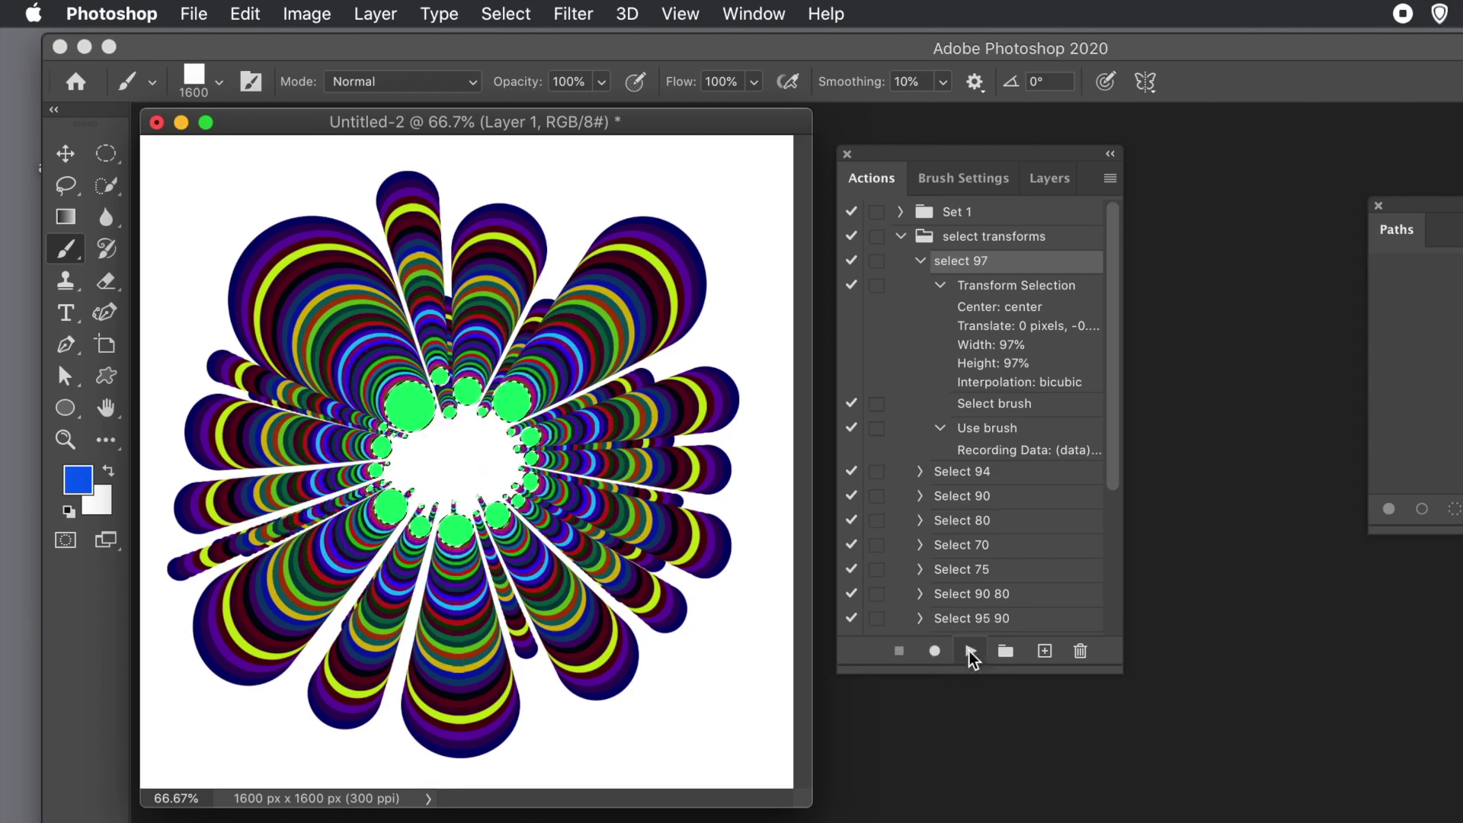
left_click(970, 652)
left_click(970, 652)
left_click(970, 652)
left_click(969, 651)
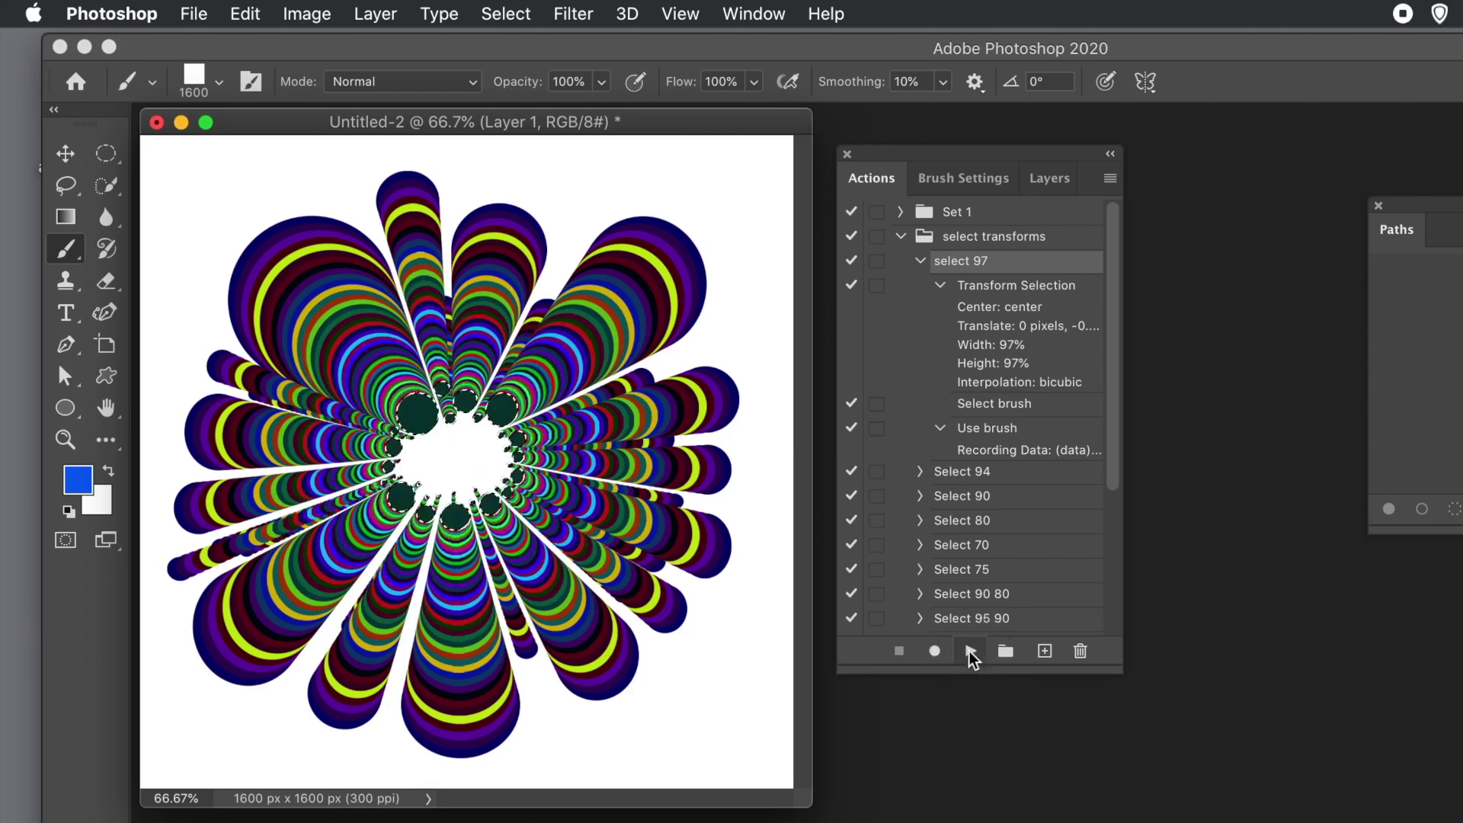
left_click(969, 651)
left_click(970, 651)
left_click(969, 650)
left_click(968, 650)
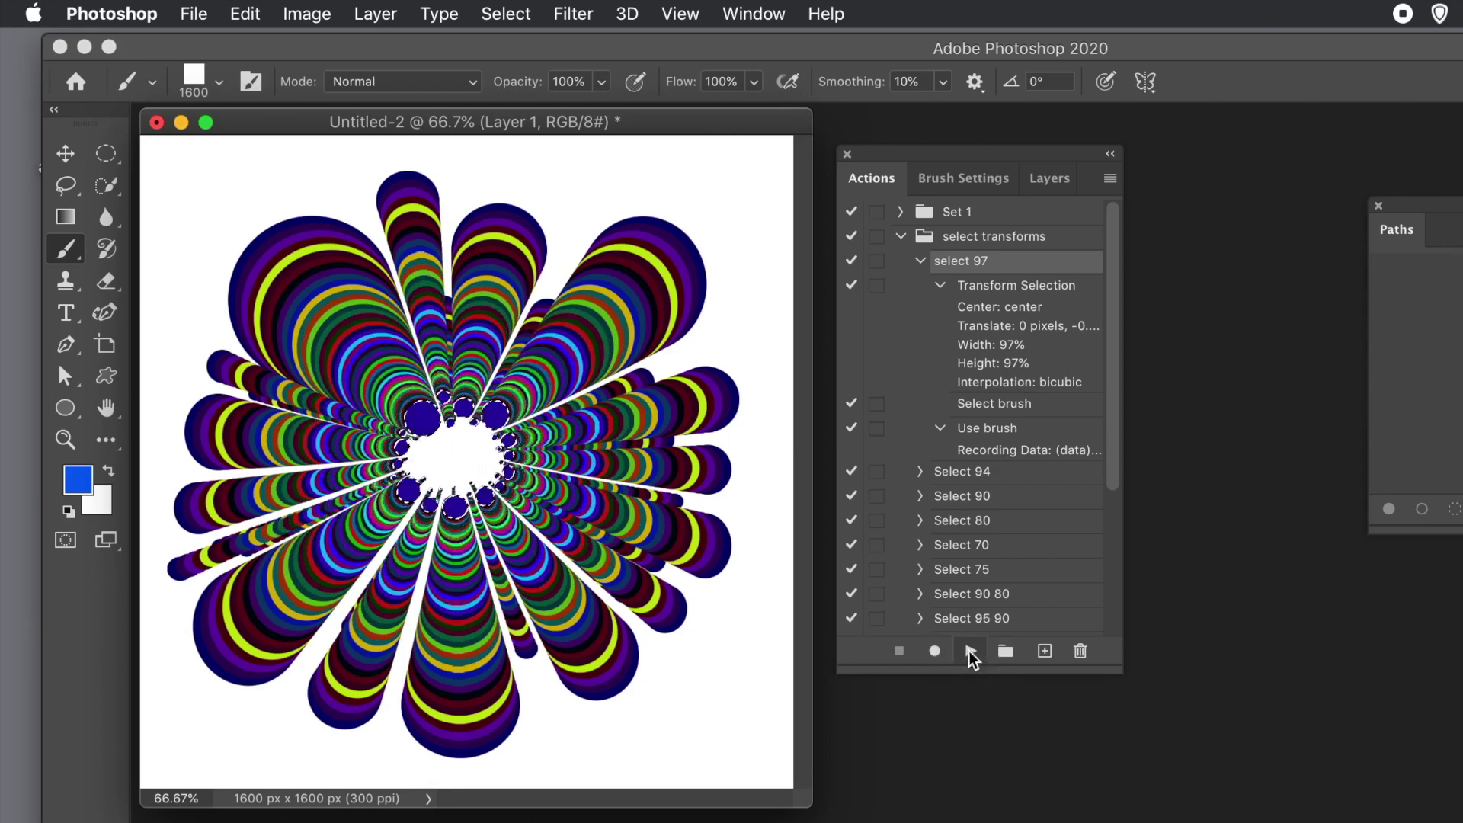
left_click(968, 651)
left_click(968, 651)
left_click(968, 651)
left_click(968, 651)
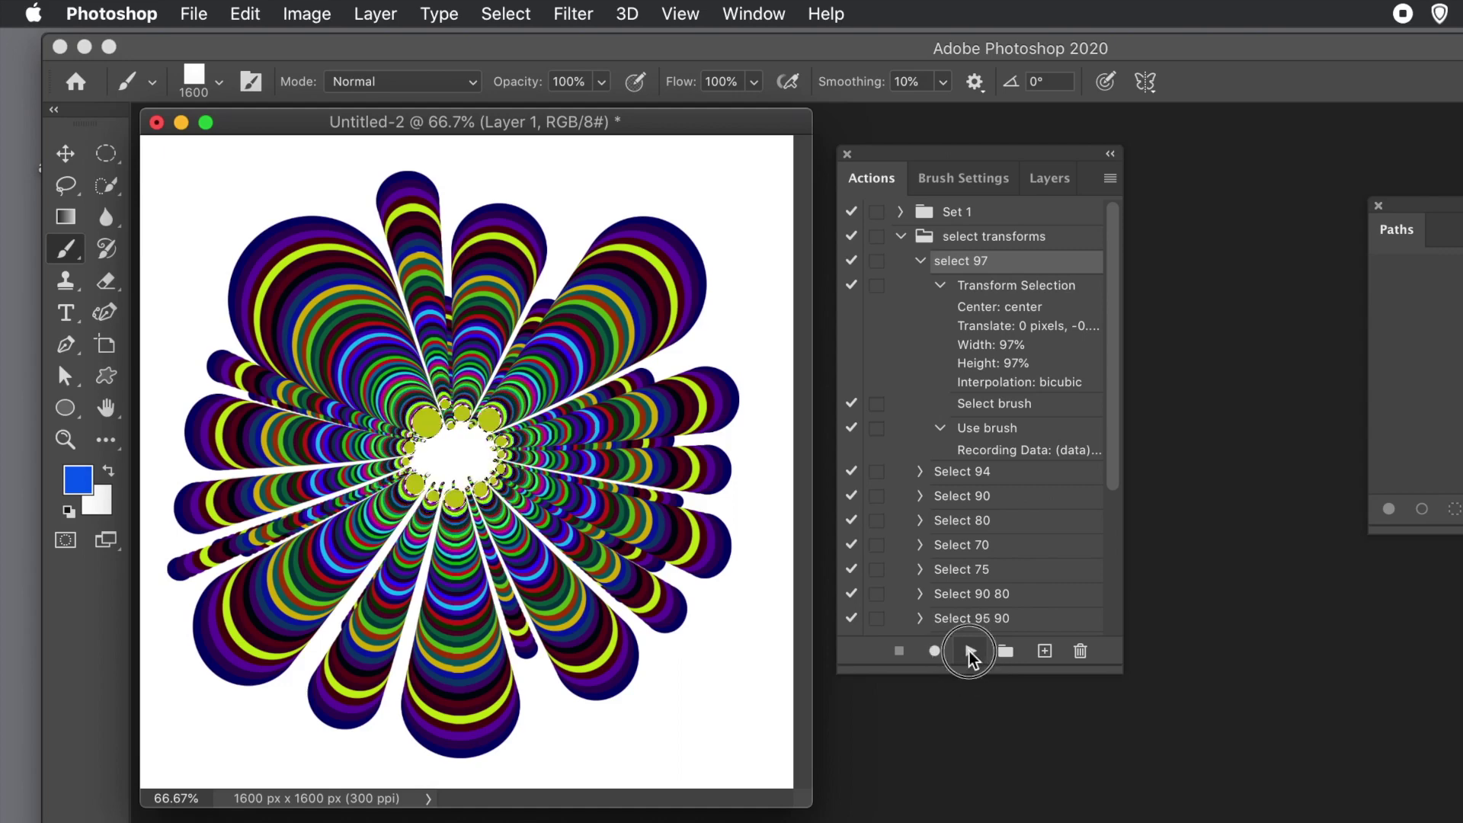
left_click(968, 651)
left_click(968, 650)
left_click(968, 651)
left_click(968, 651)
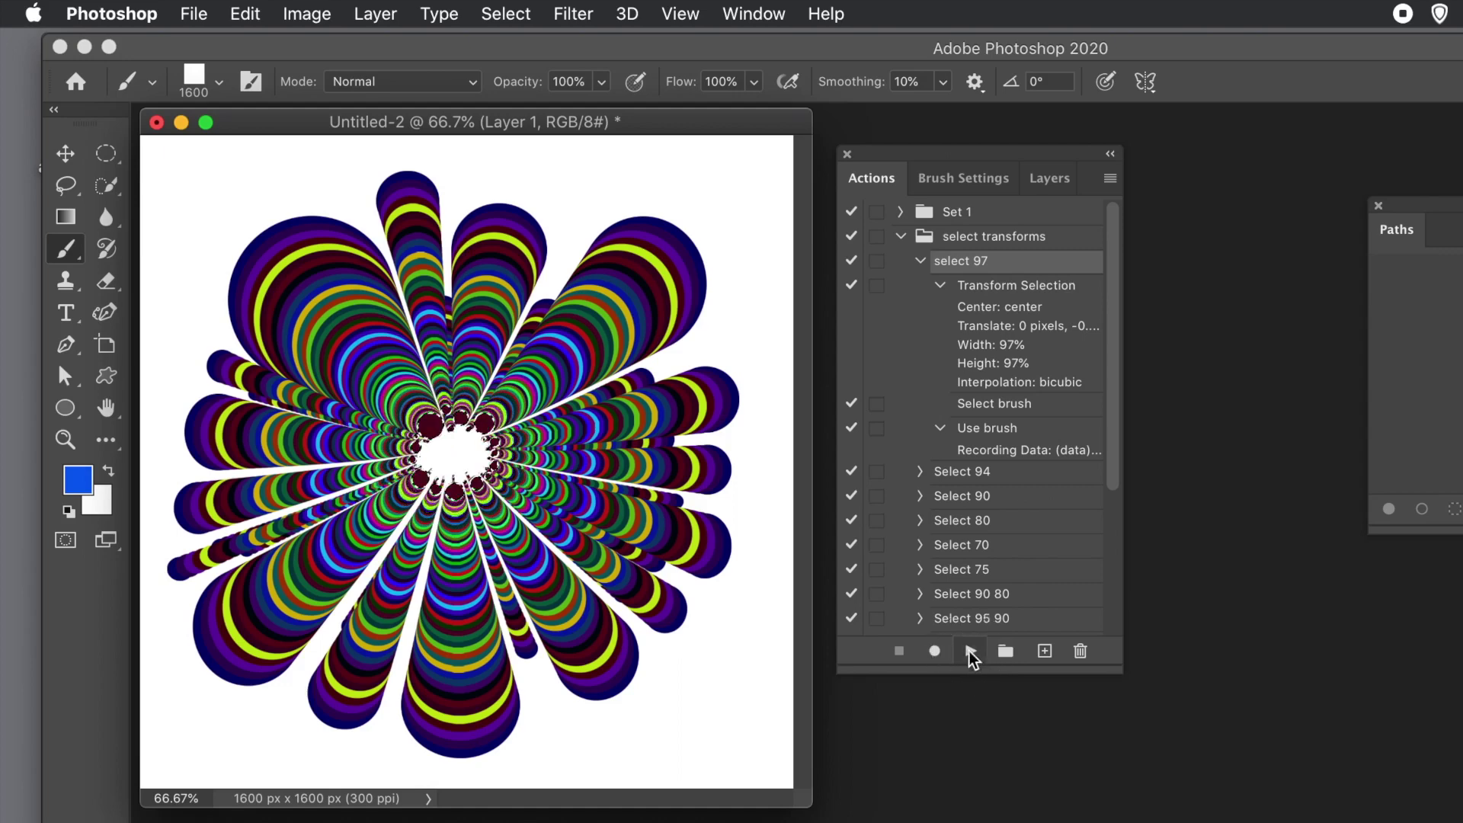
left_click(968, 651)
left_click(968, 651)
left_click(968, 650)
left_click(967, 650)
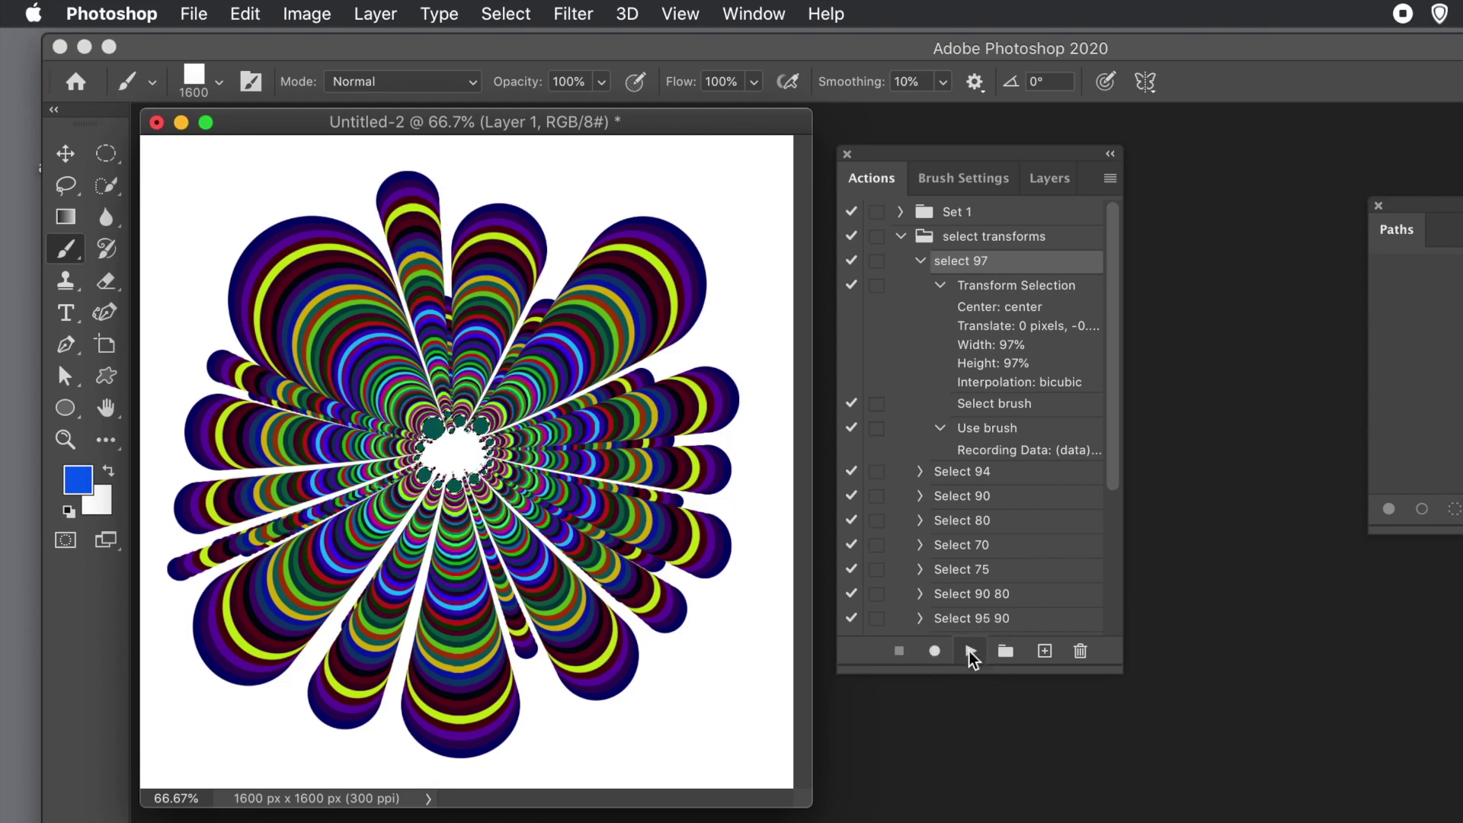
left_click(968, 651)
left_click(969, 651)
left_click(969, 652)
left_click(970, 653)
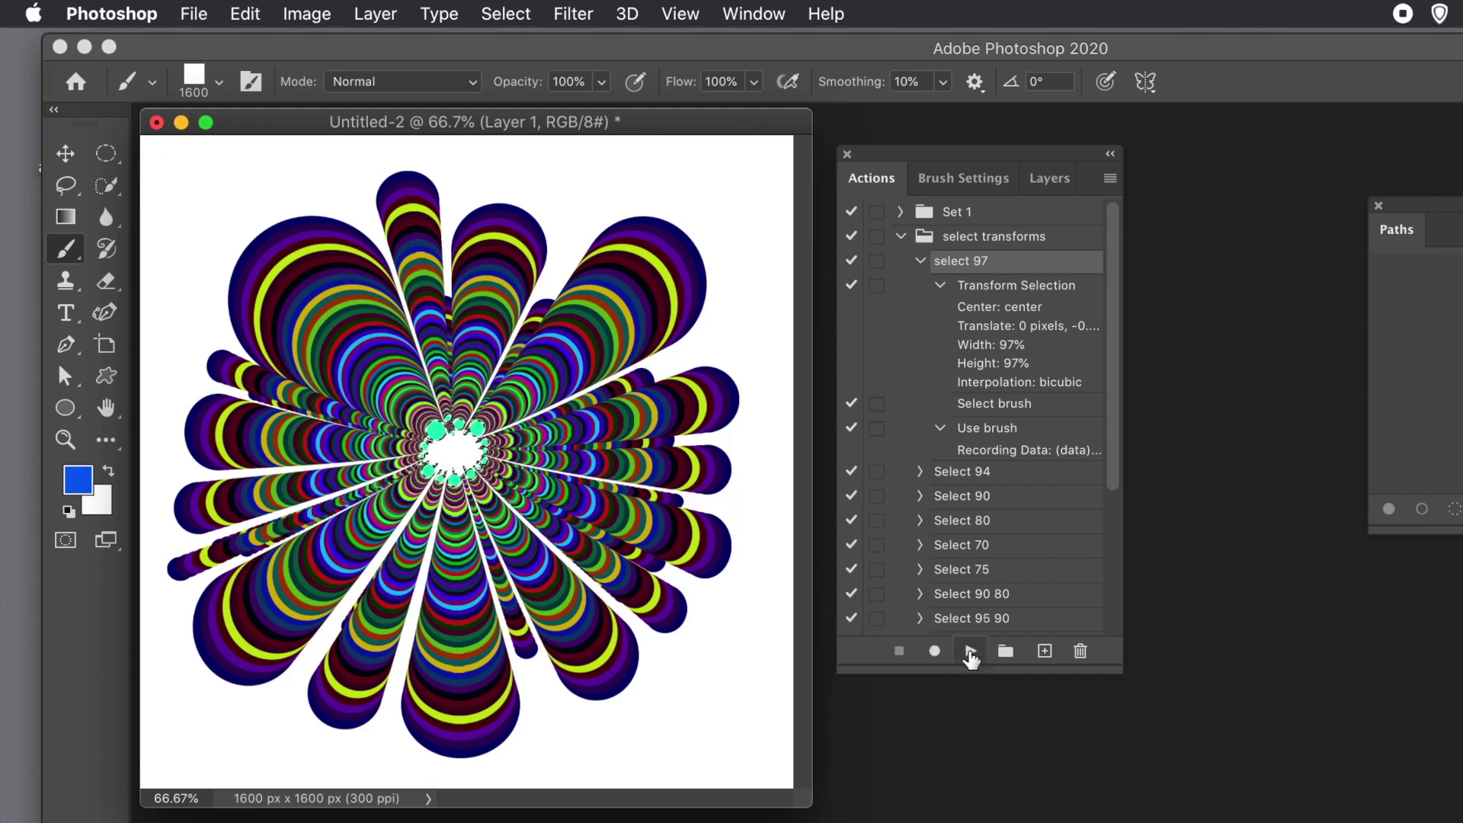
left_click(970, 653)
left_click(970, 654)
left_click(970, 653)
left_click(970, 653)
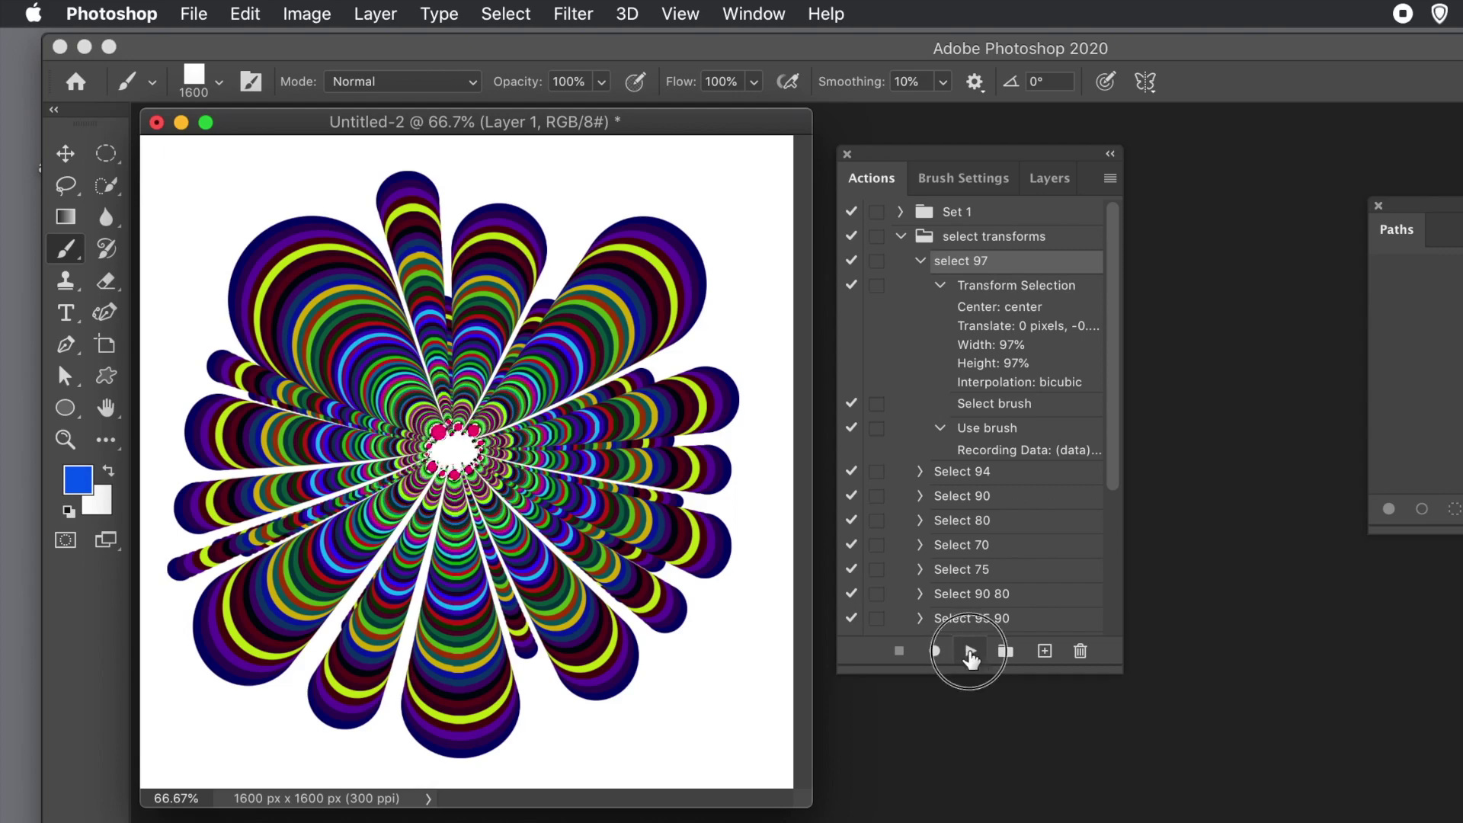
left_click(971, 653)
left_click(970, 653)
left_click(970, 653)
left_click(970, 654)
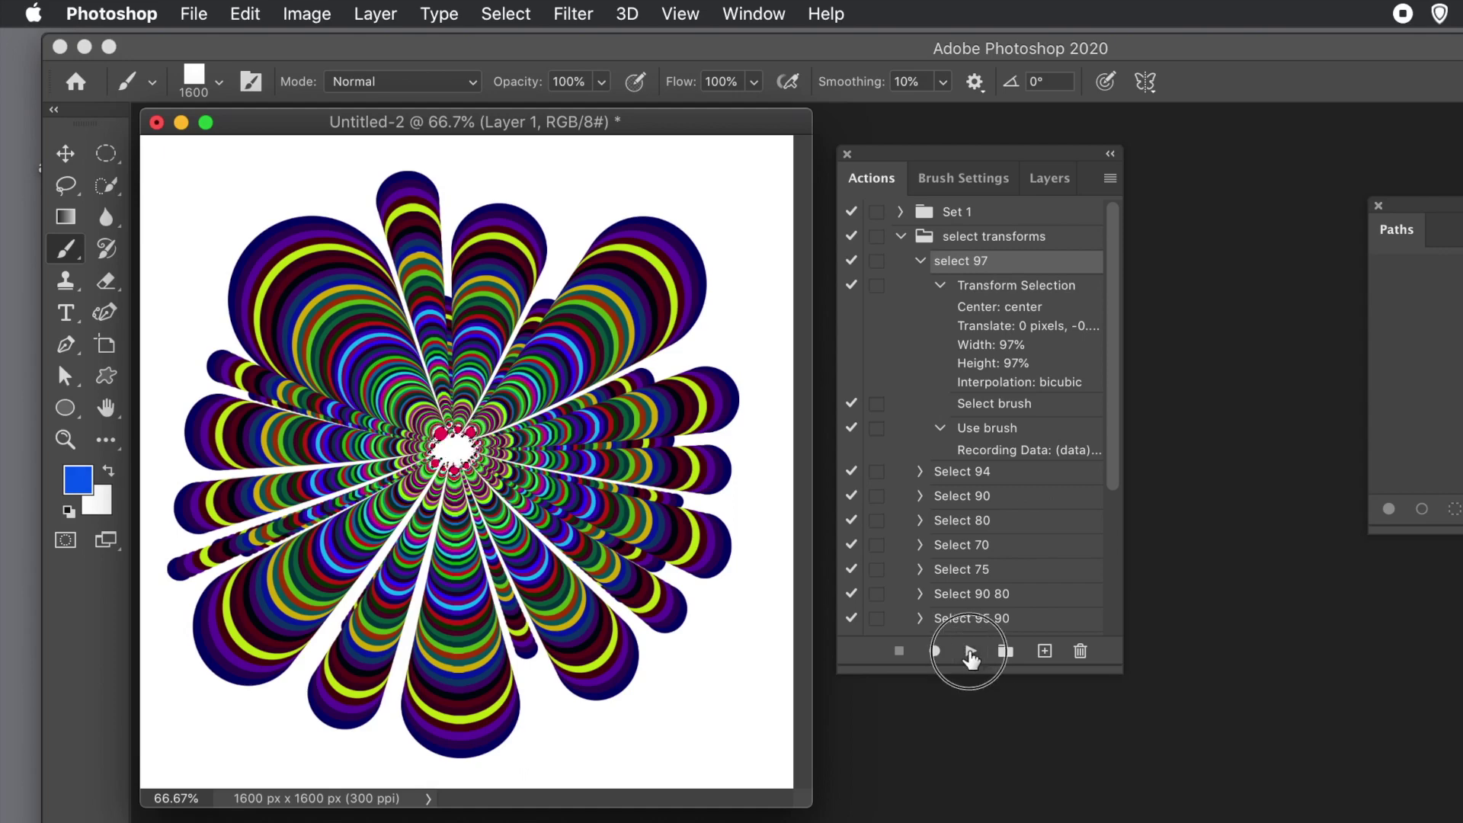
left_click(971, 653)
left_click(970, 653)
left_click(970, 653)
left_click(970, 653)
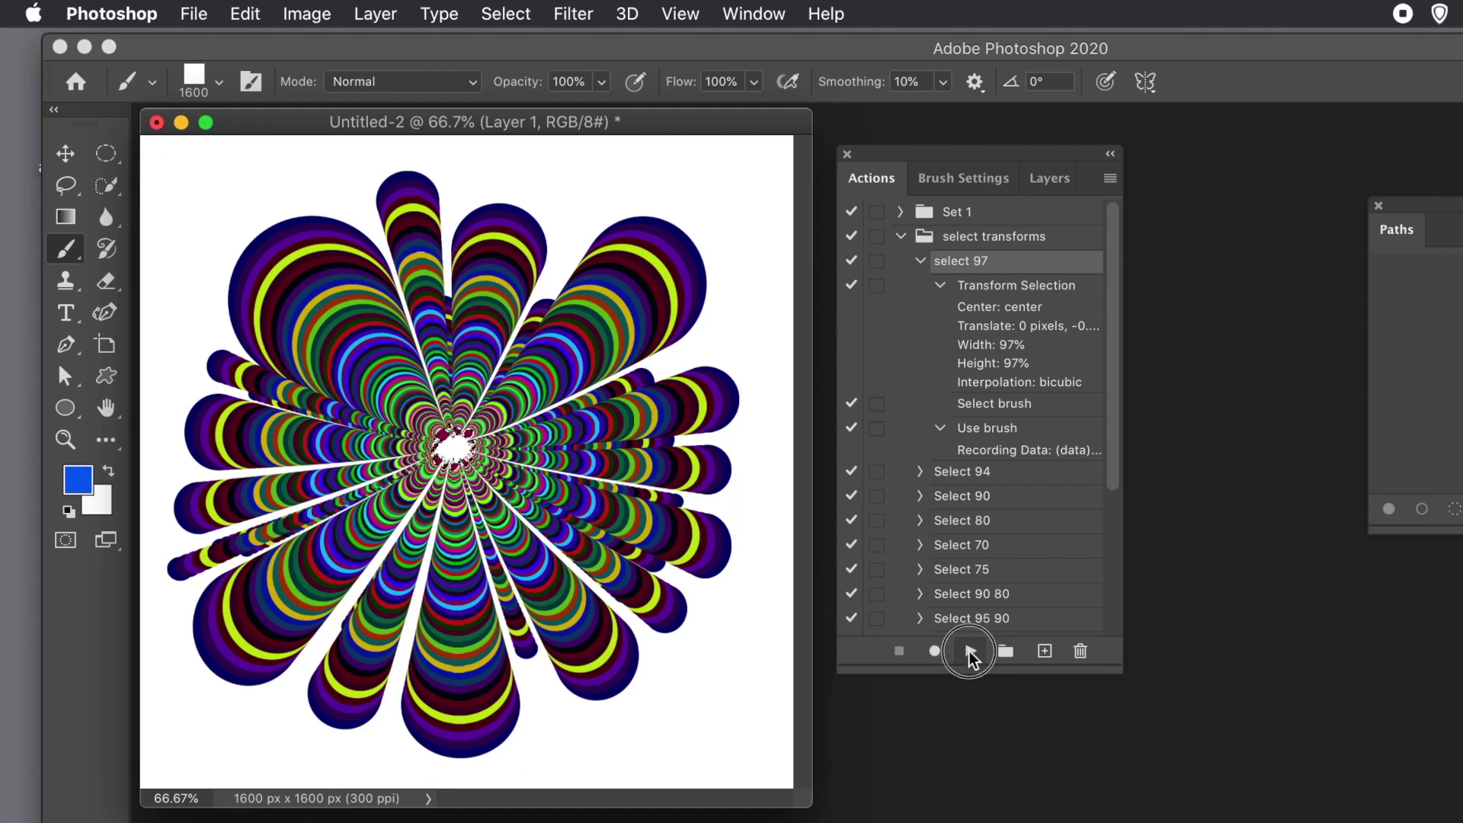
left_click(970, 652)
left_click(970, 652)
left_click(971, 652)
left_click(970, 651)
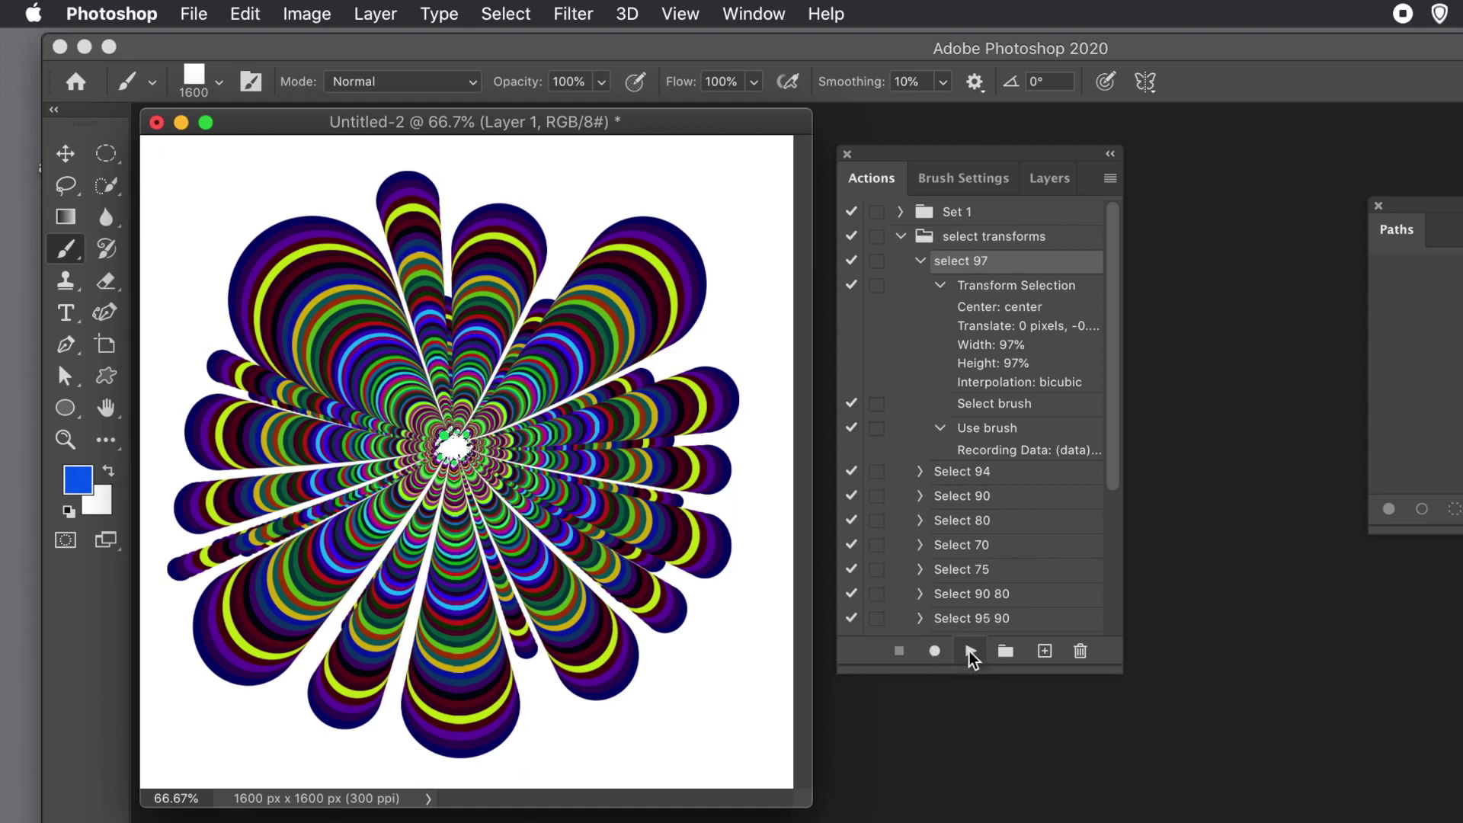
left_click(970, 651)
left_click(970, 651)
left_click(970, 652)
- Deselect the centre circles and switch to the Move tool for Layer 1
left_click(499, 15)
left_click(504, 67)
left_click(68, 155)
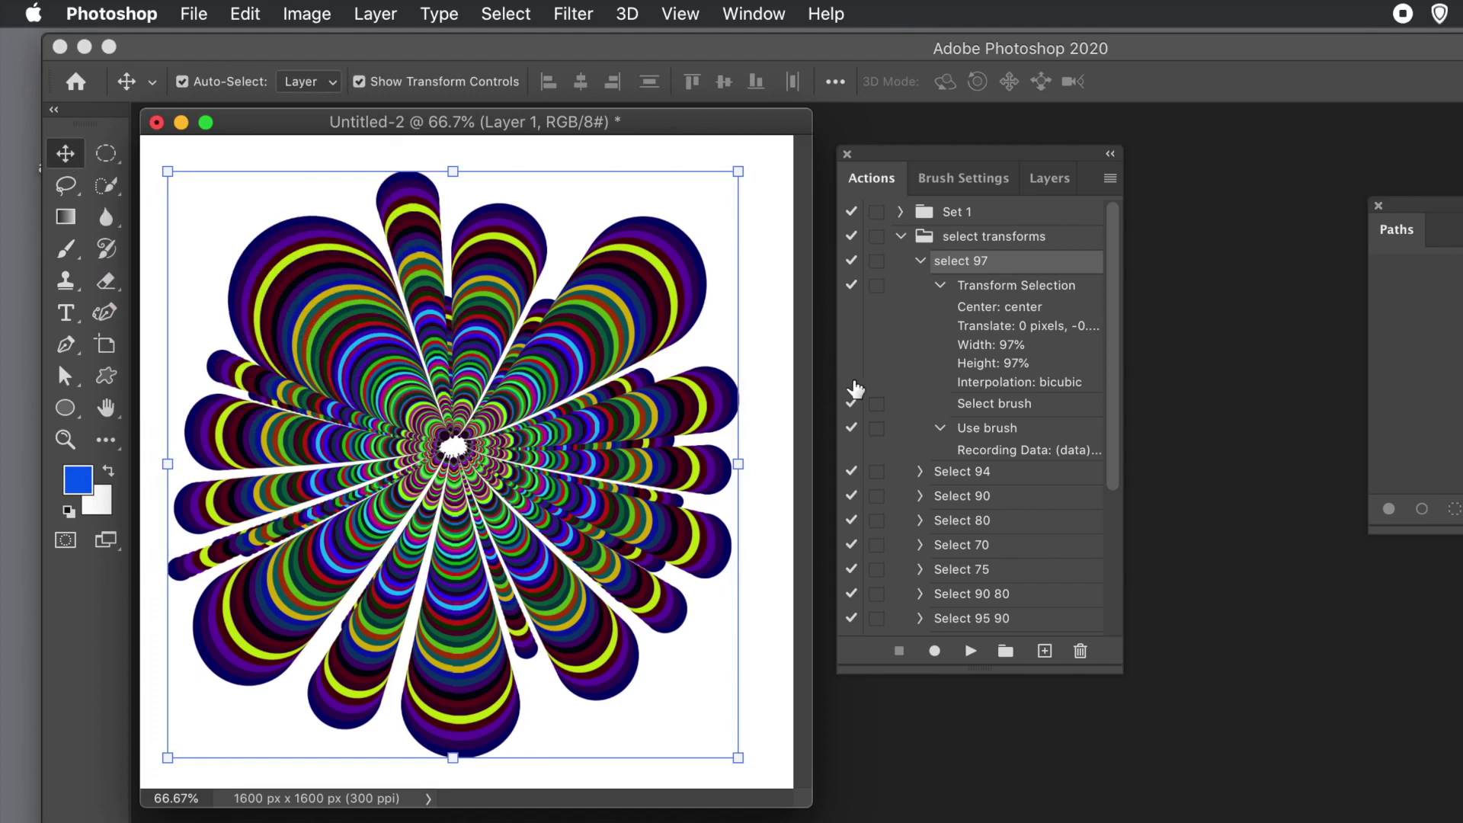
- Delete the white Background layer, leaving the flower burst on transparency
left_click(1050, 178)
left_click(975, 400)
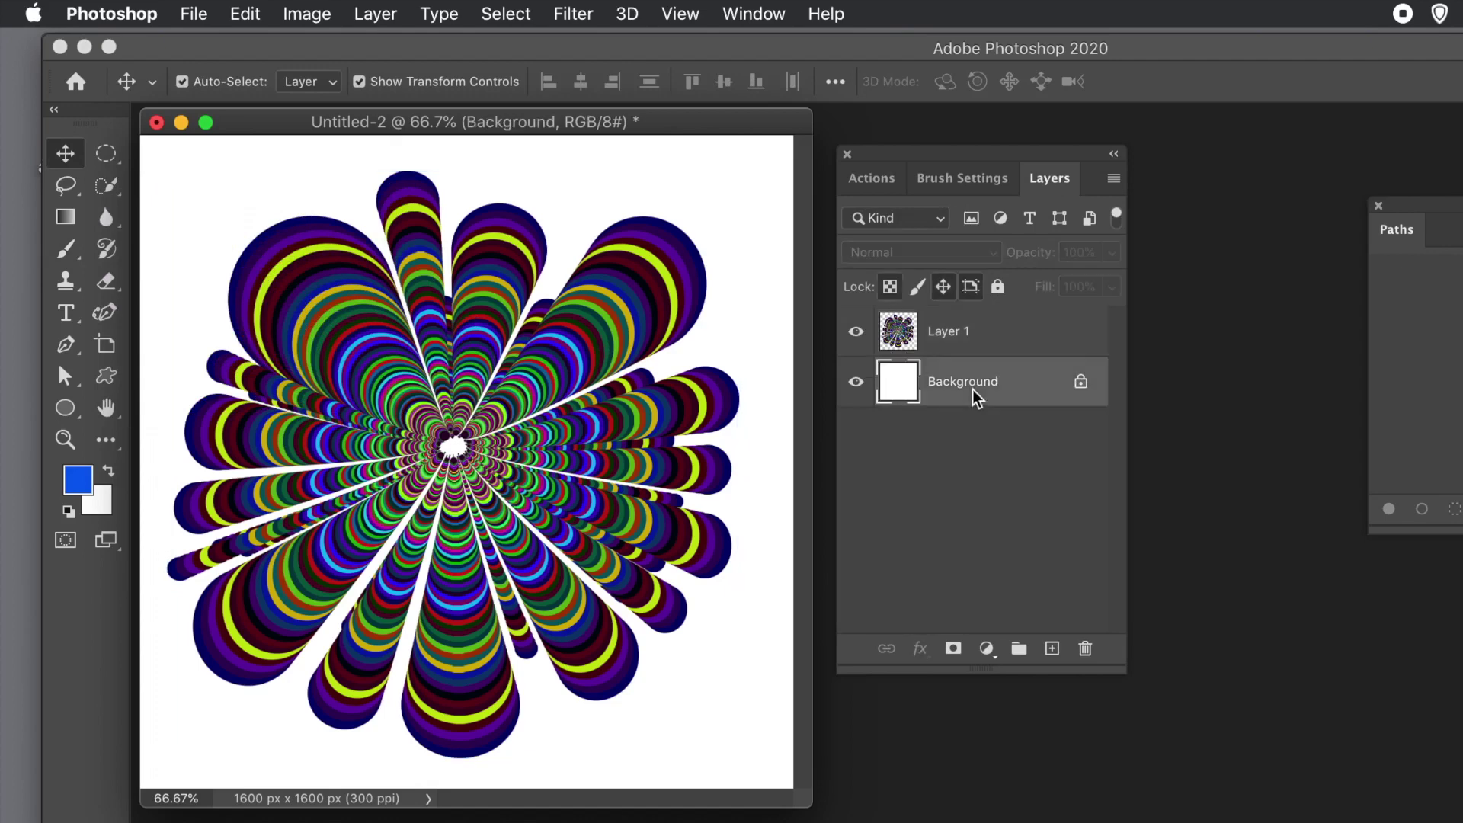
left_click(1088, 650)
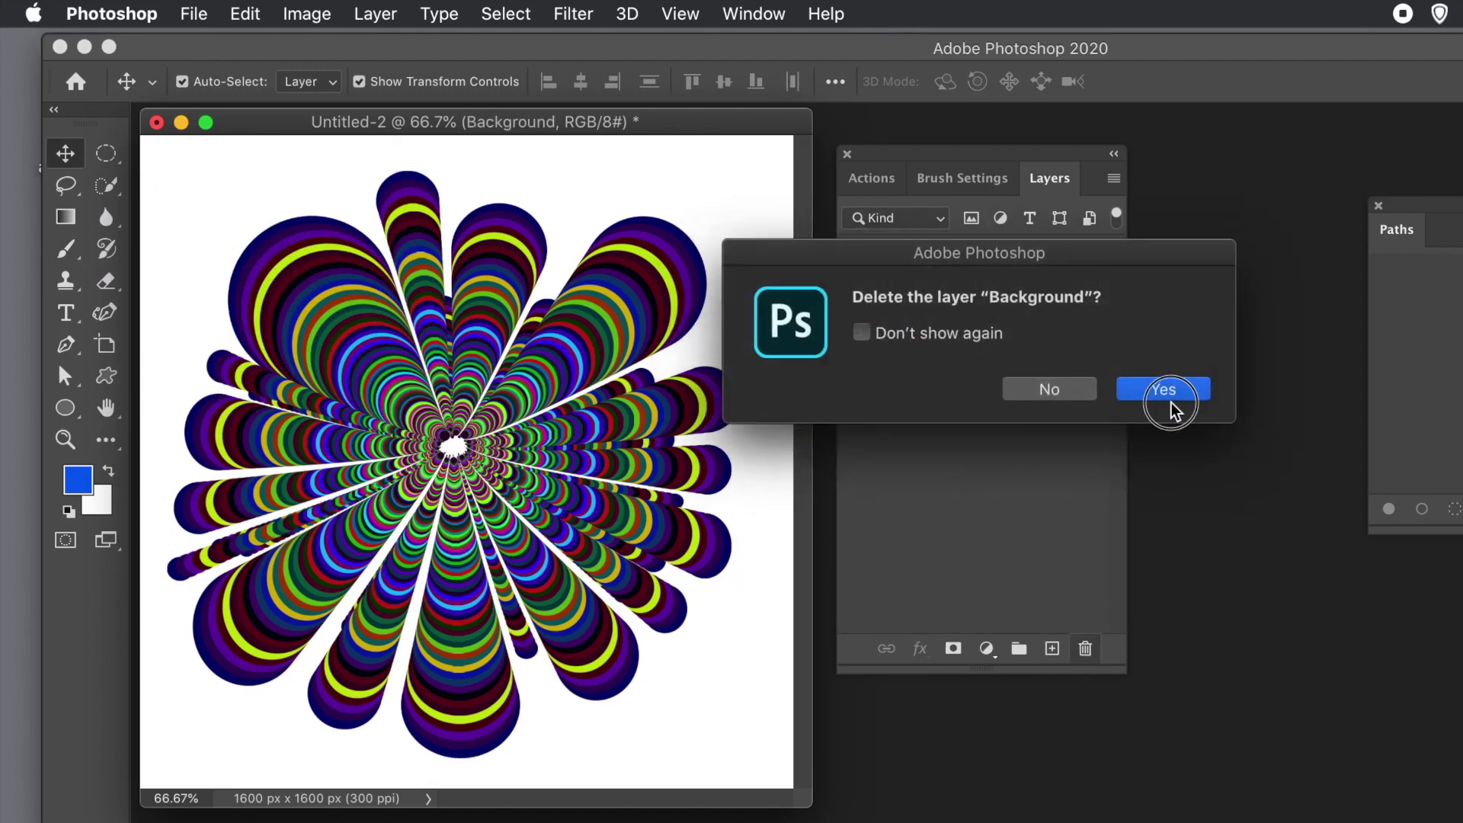
left_click(1172, 402)
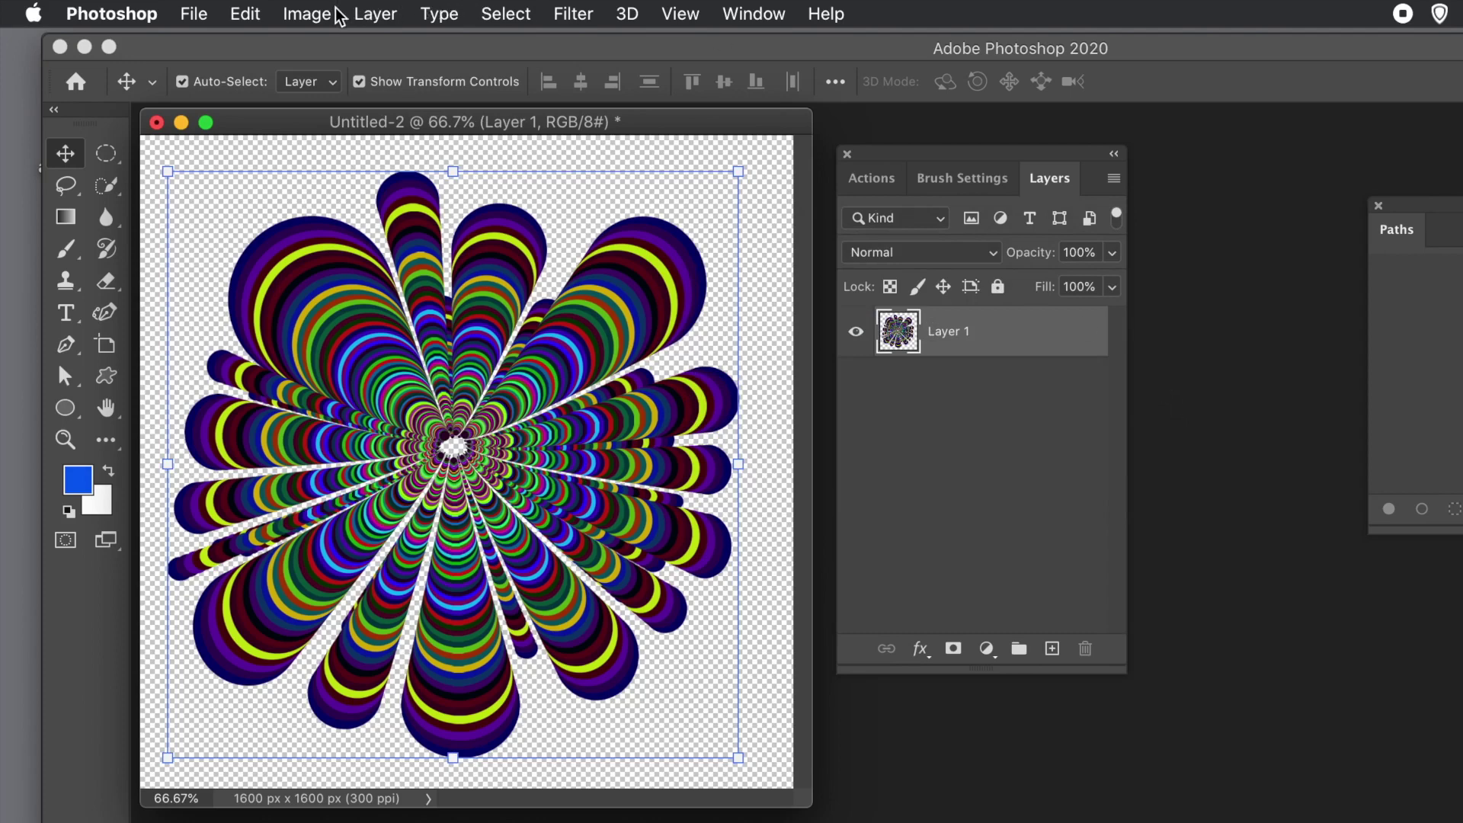
- Convert Layer 1 to a smart object and give it a Bevel & Emboss layer style
left_click(393, 14)
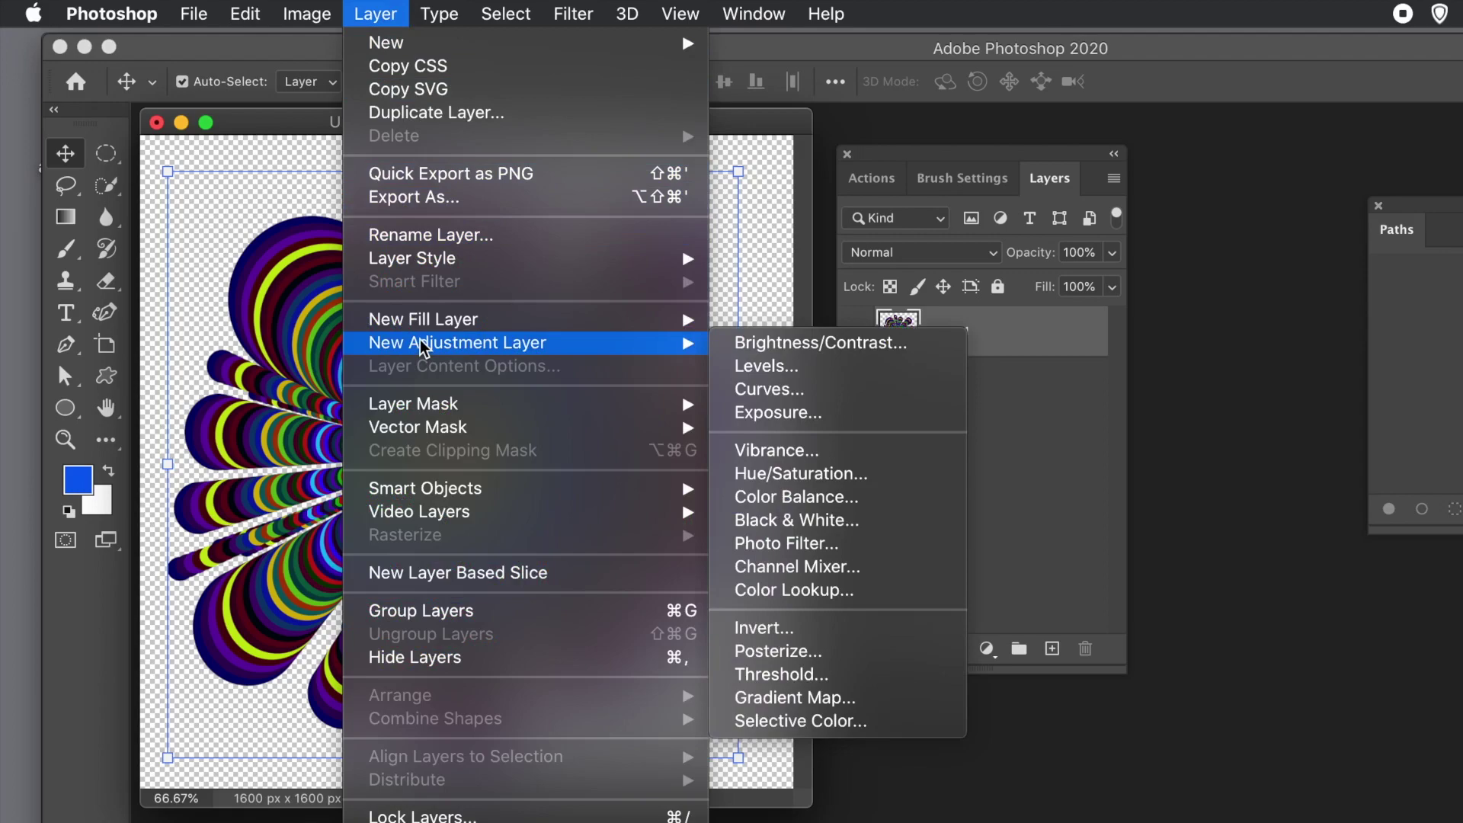
mouse_move(441, 521)
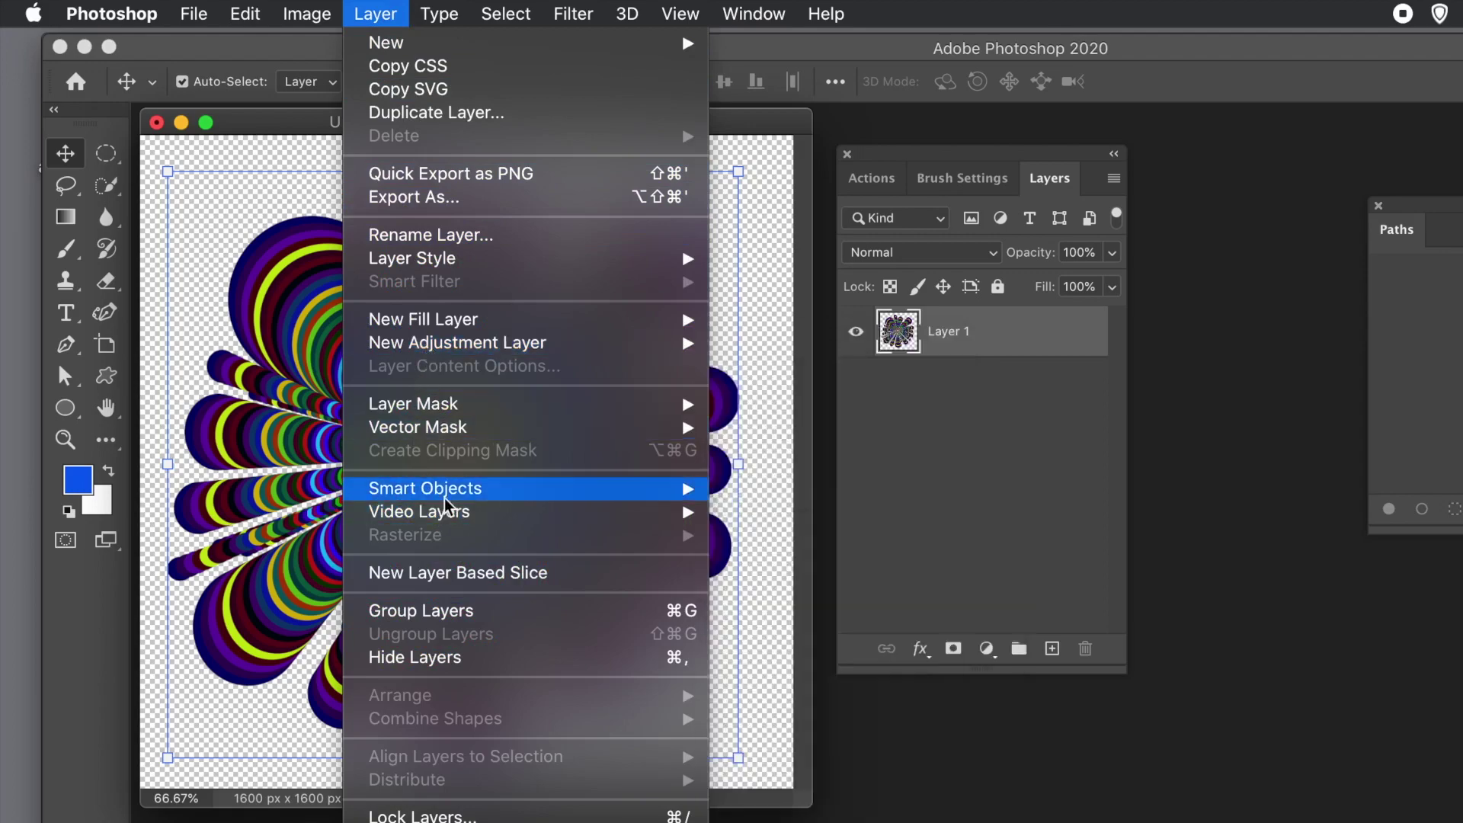
mouse_move(446, 503)
left_click(785, 489)
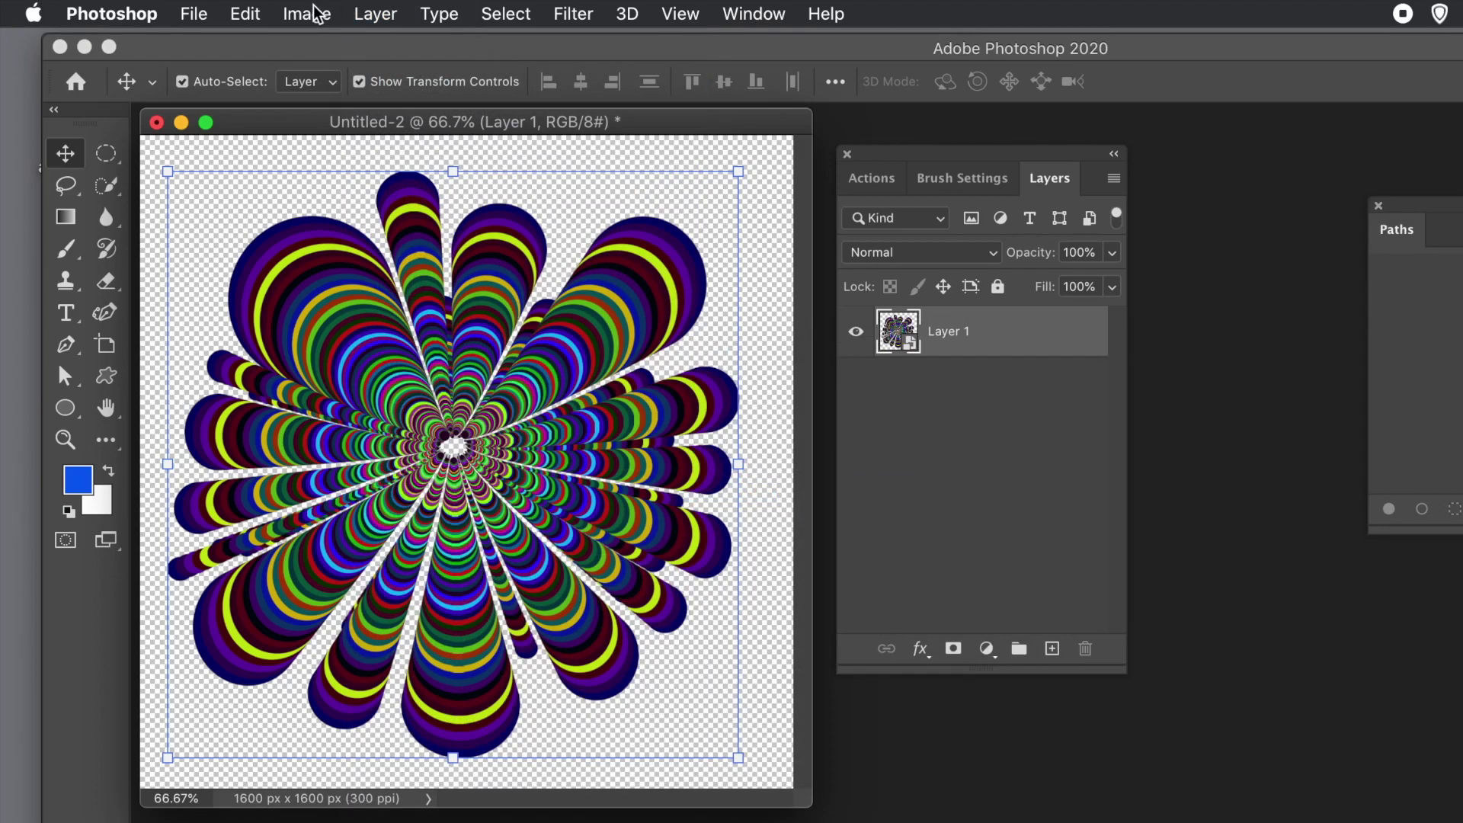
left_click(375, 14)
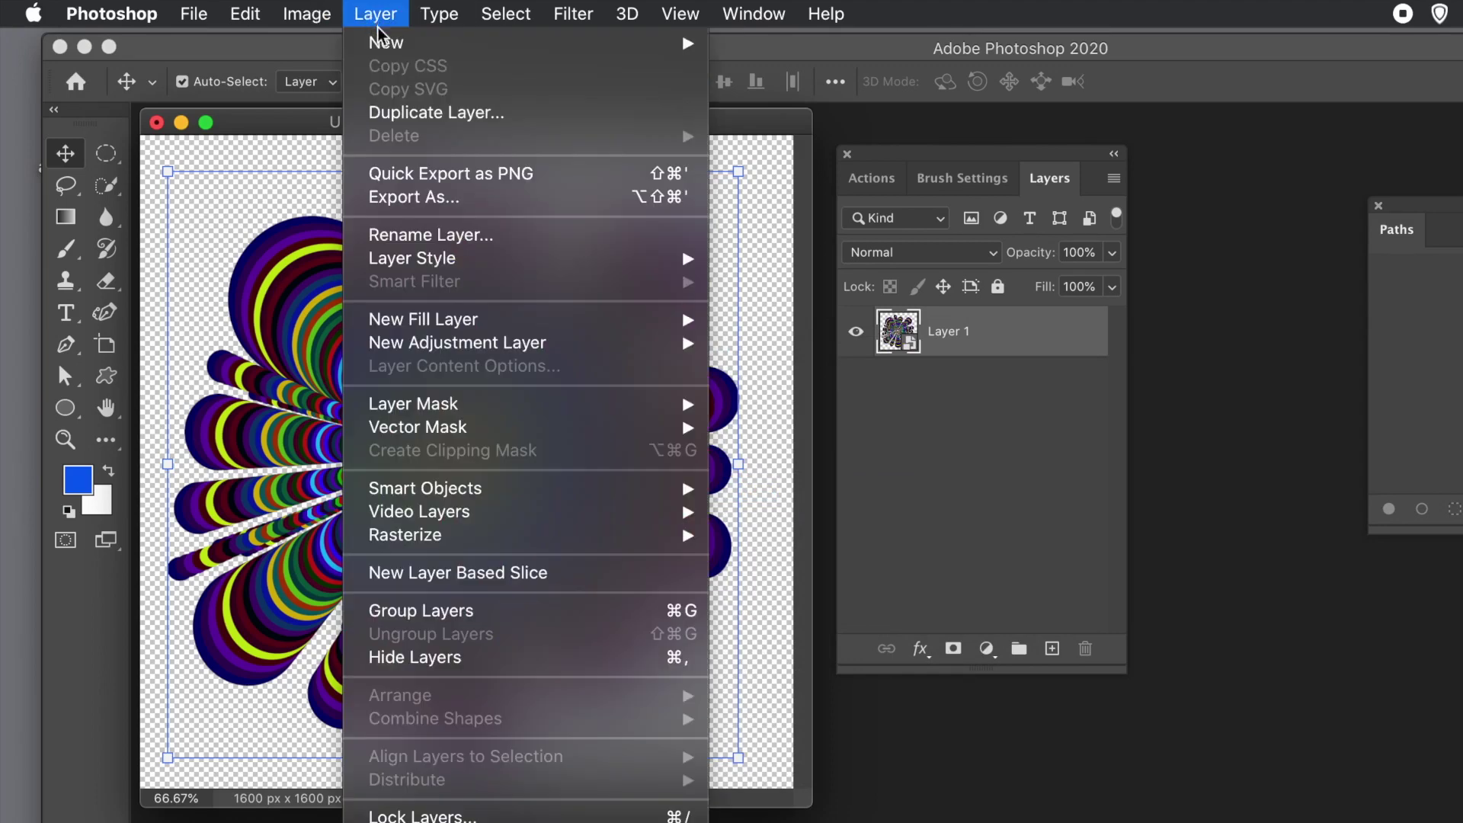
mouse_move(419, 259)
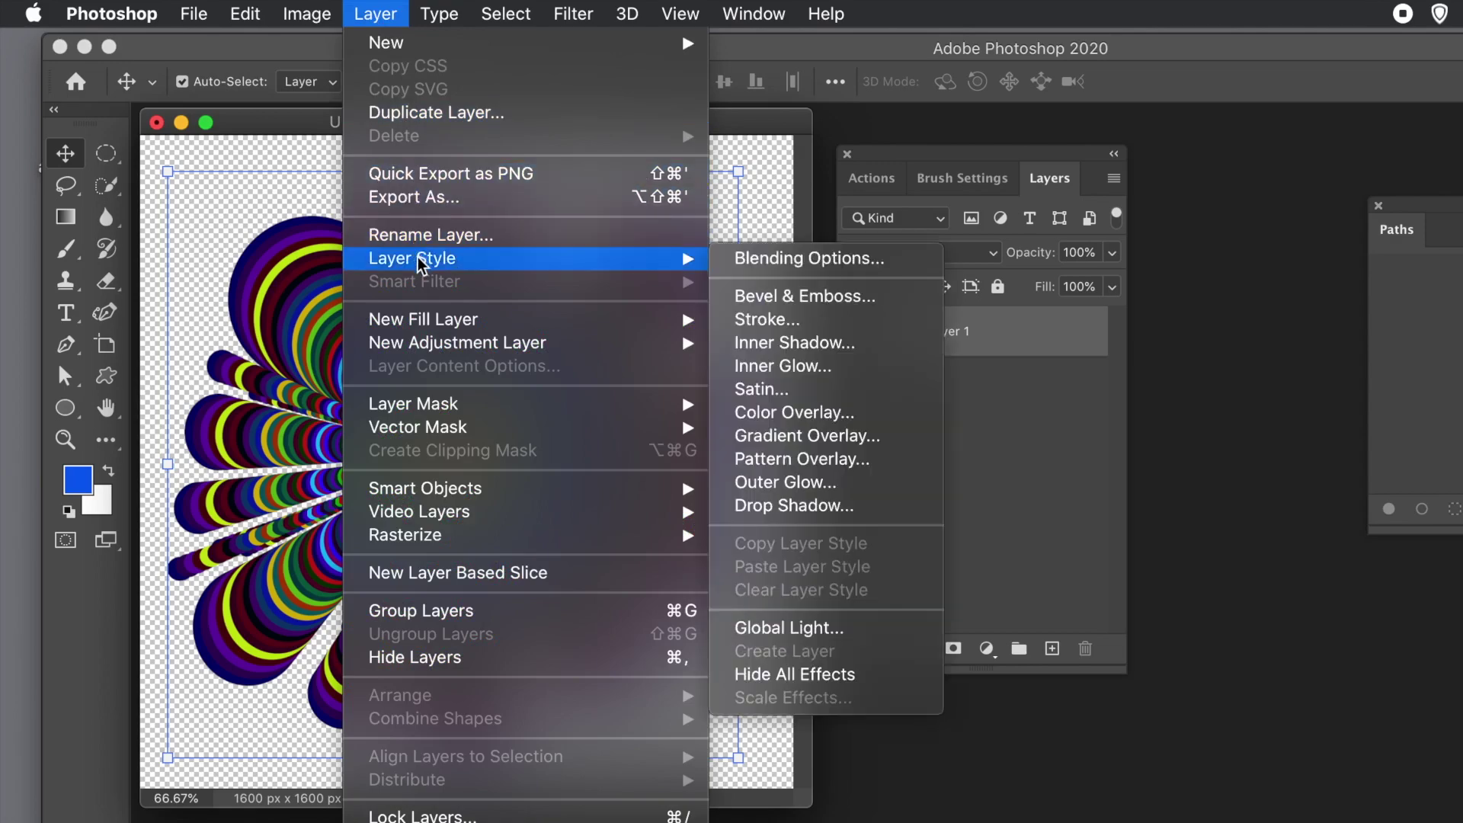
left_click(803, 297)
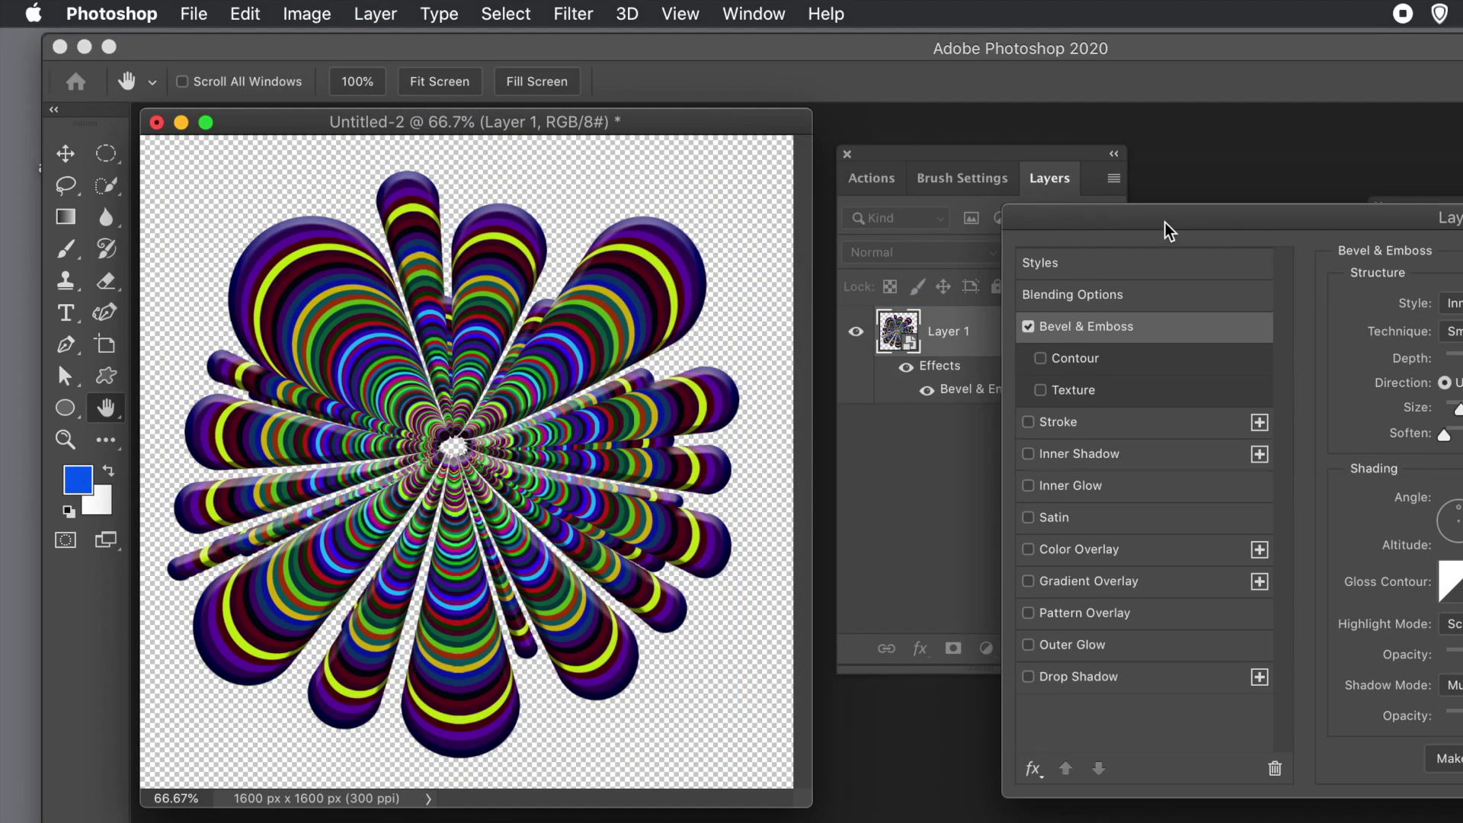
- Add a Drop Shadow at -55°, 34 px distance, 43 px size and 92% opacity alongside the bevel
left_click_drag(1164, 222, 838, 177)
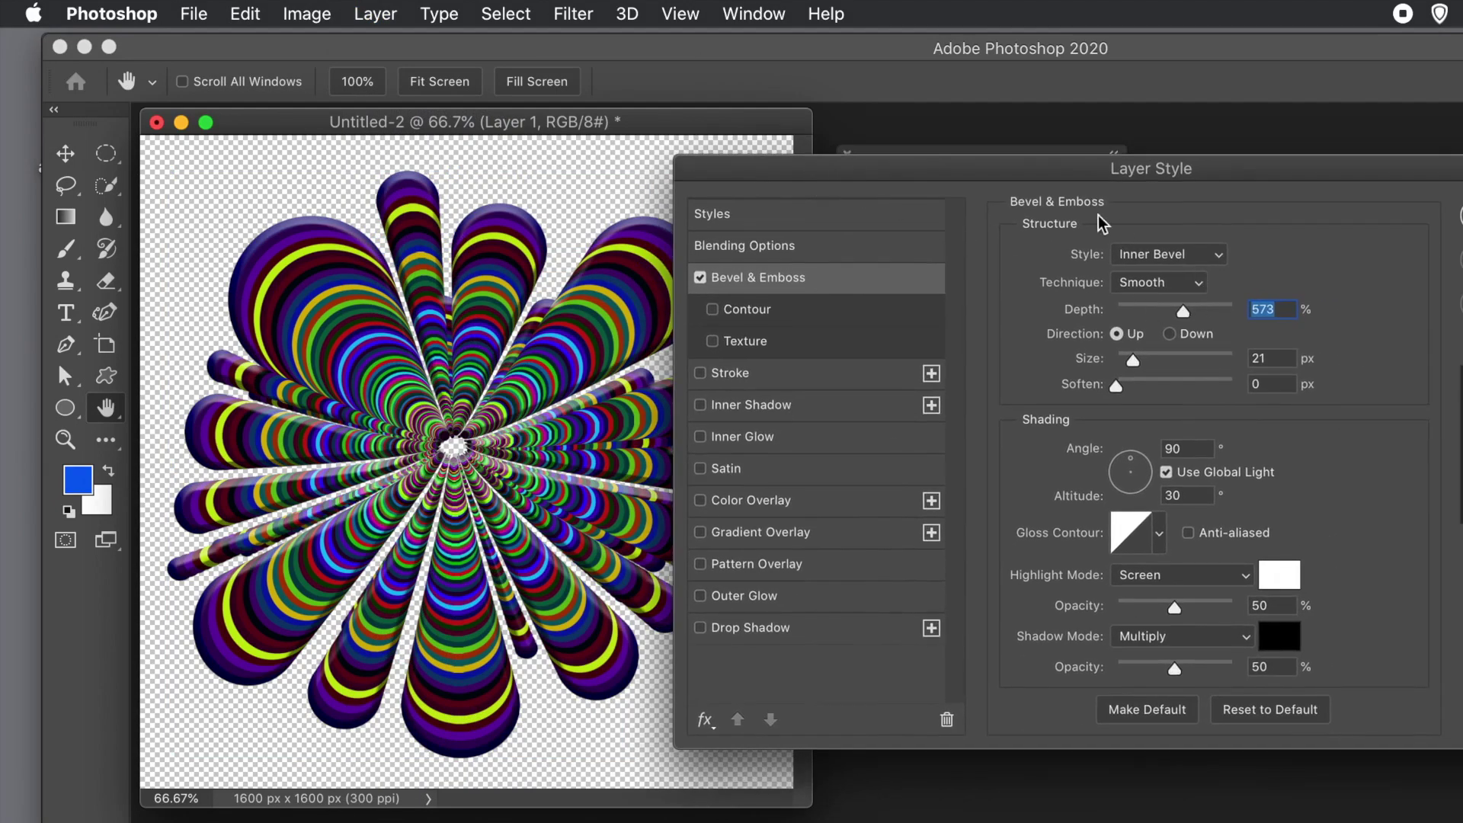
left_click_drag(1055, 170, 795, 181)
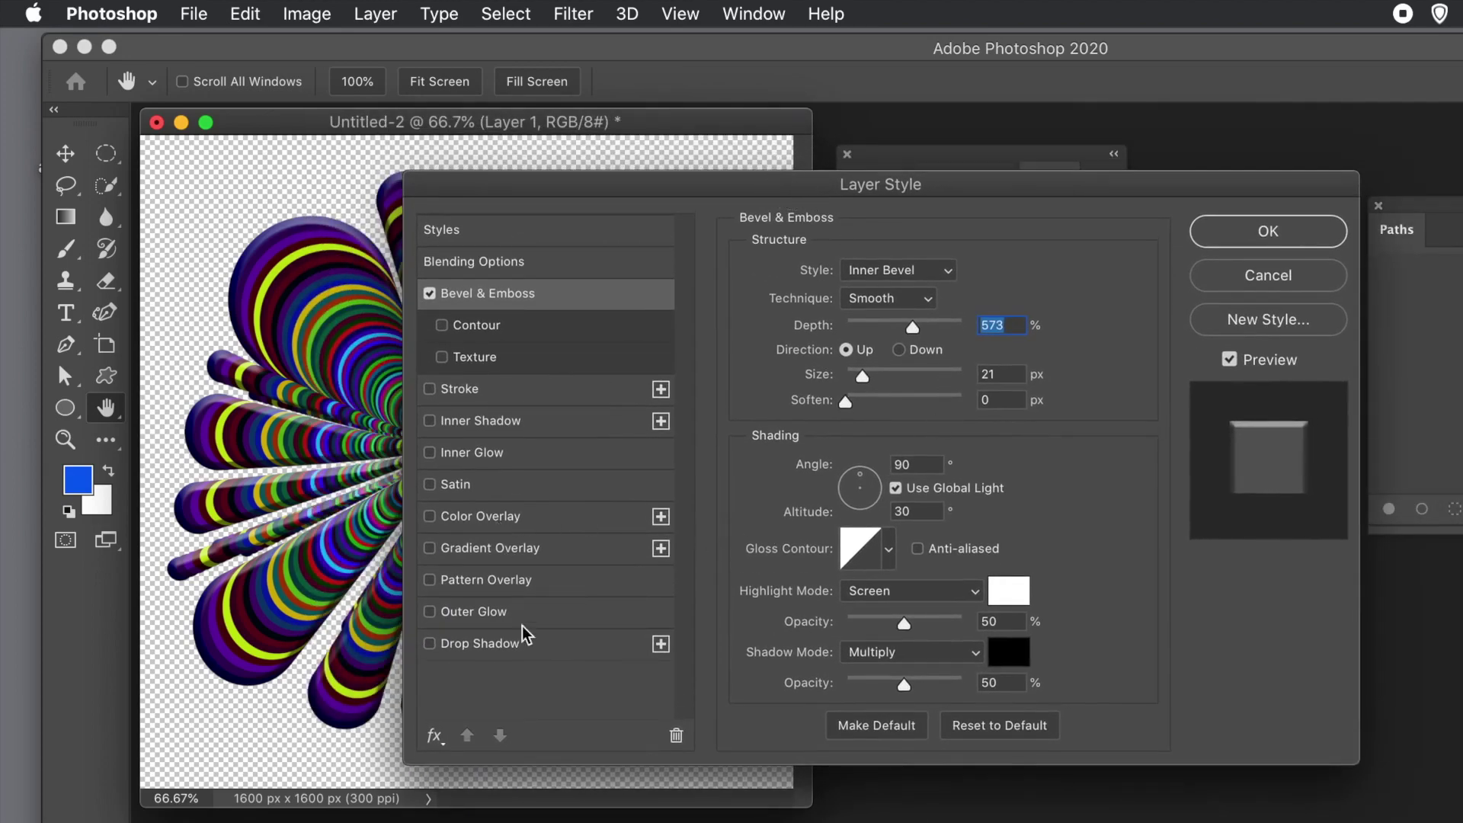
left_click(460, 643)
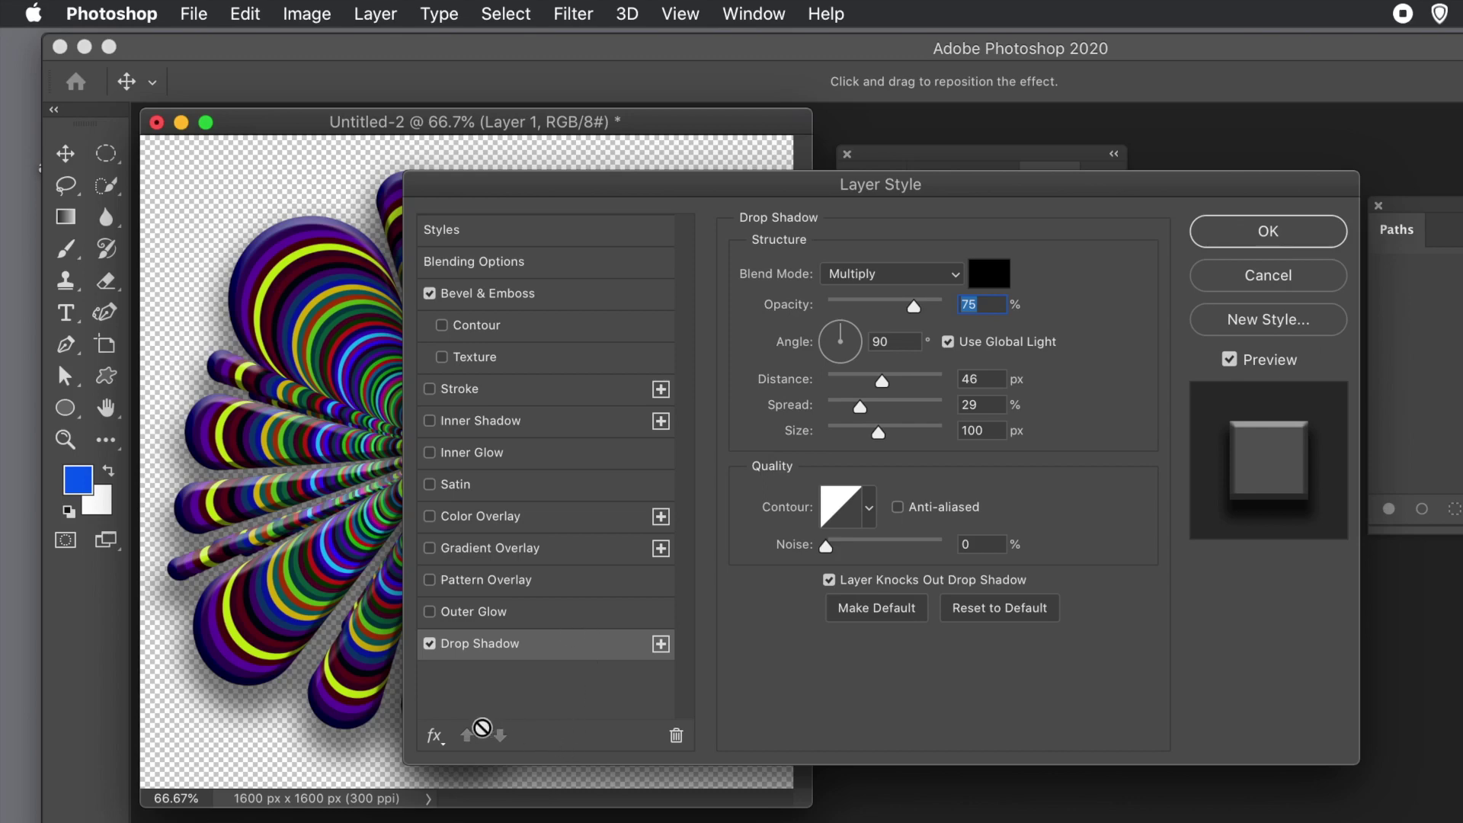
left_click_drag(383, 762, 380, 728)
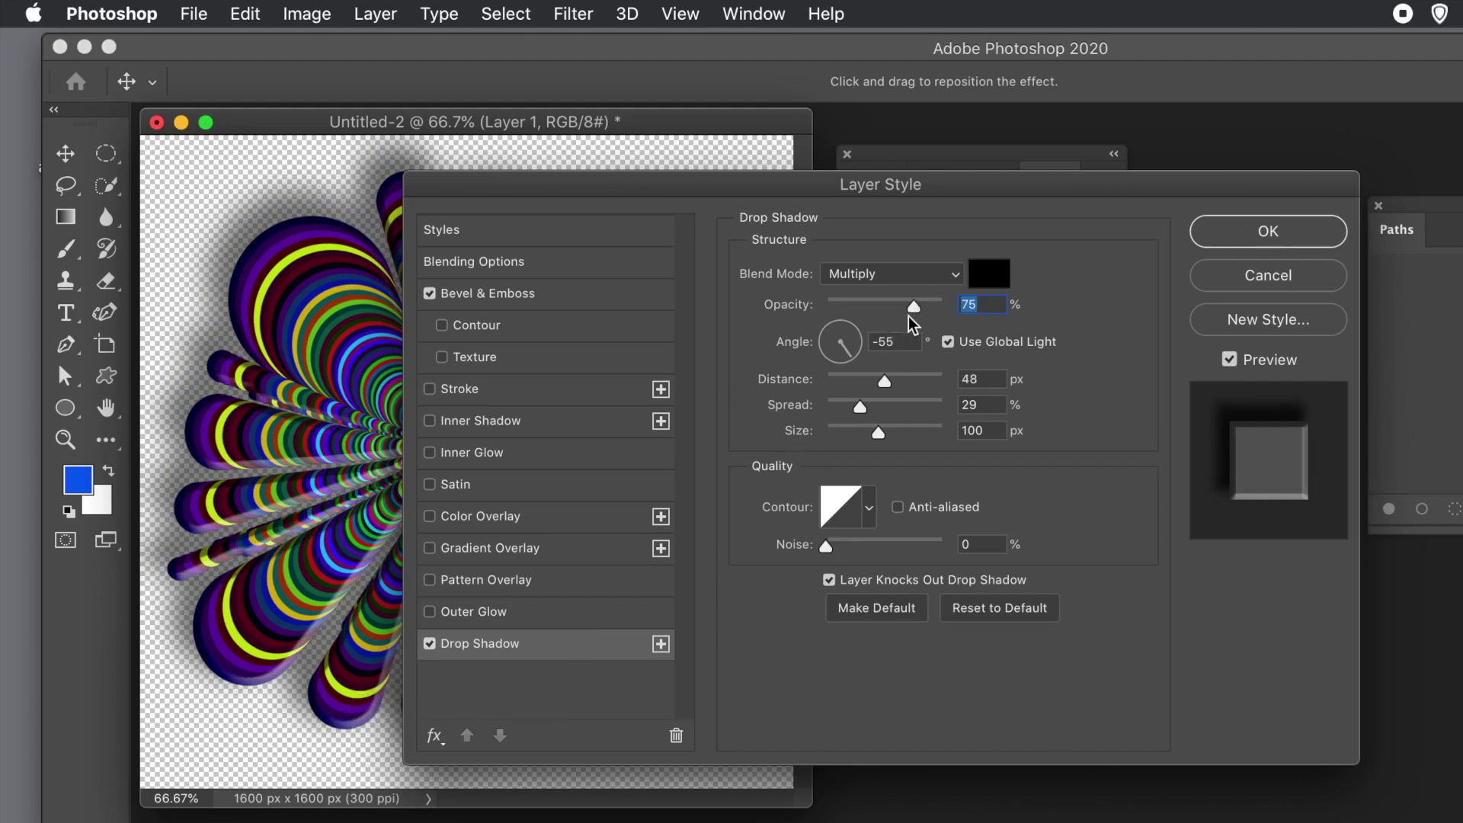
left_click_drag(885, 380, 871, 385)
left_click_drag(876, 435, 853, 433)
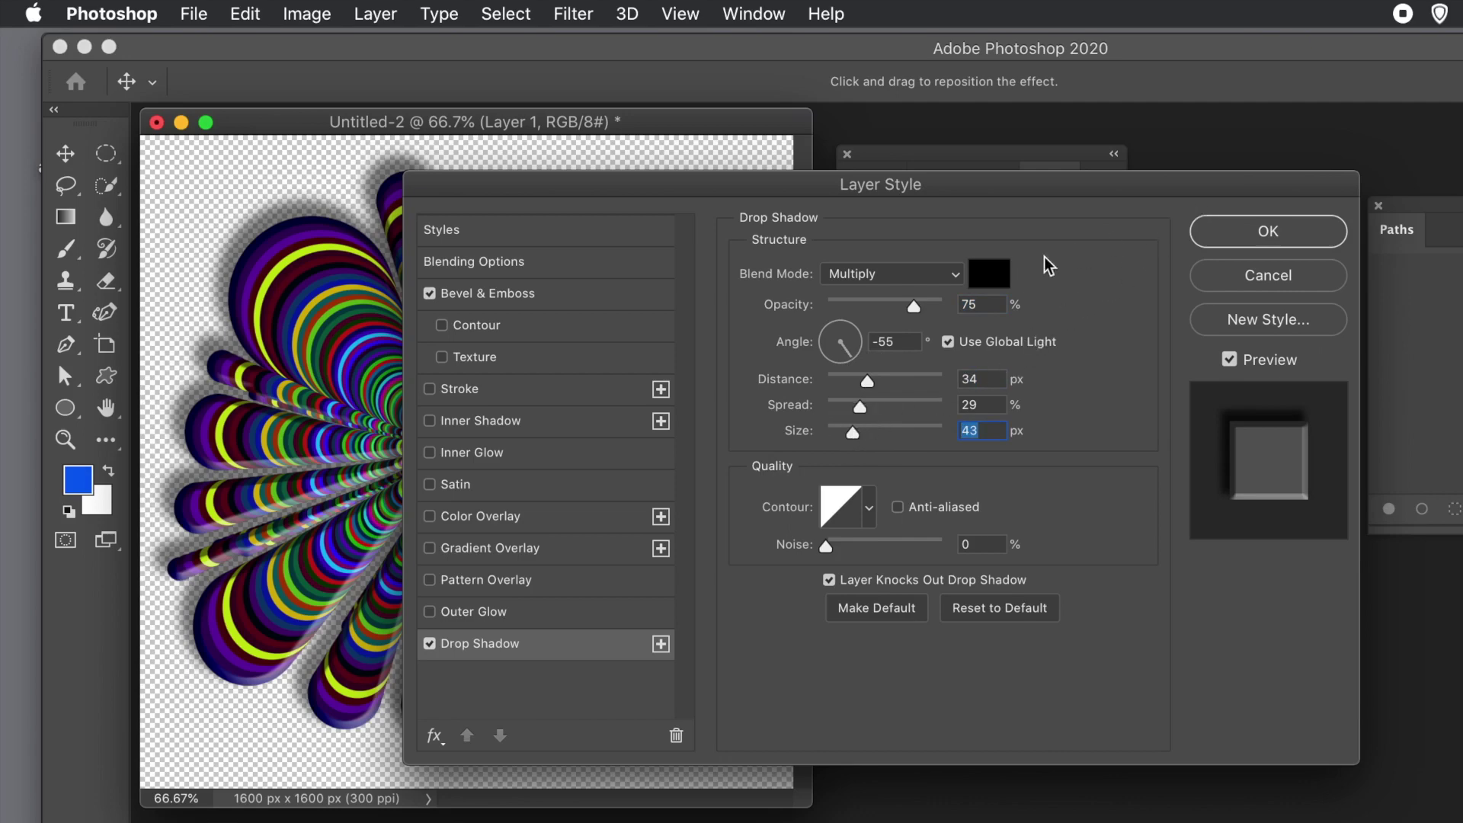
left_click_drag(932, 308, 935, 308)
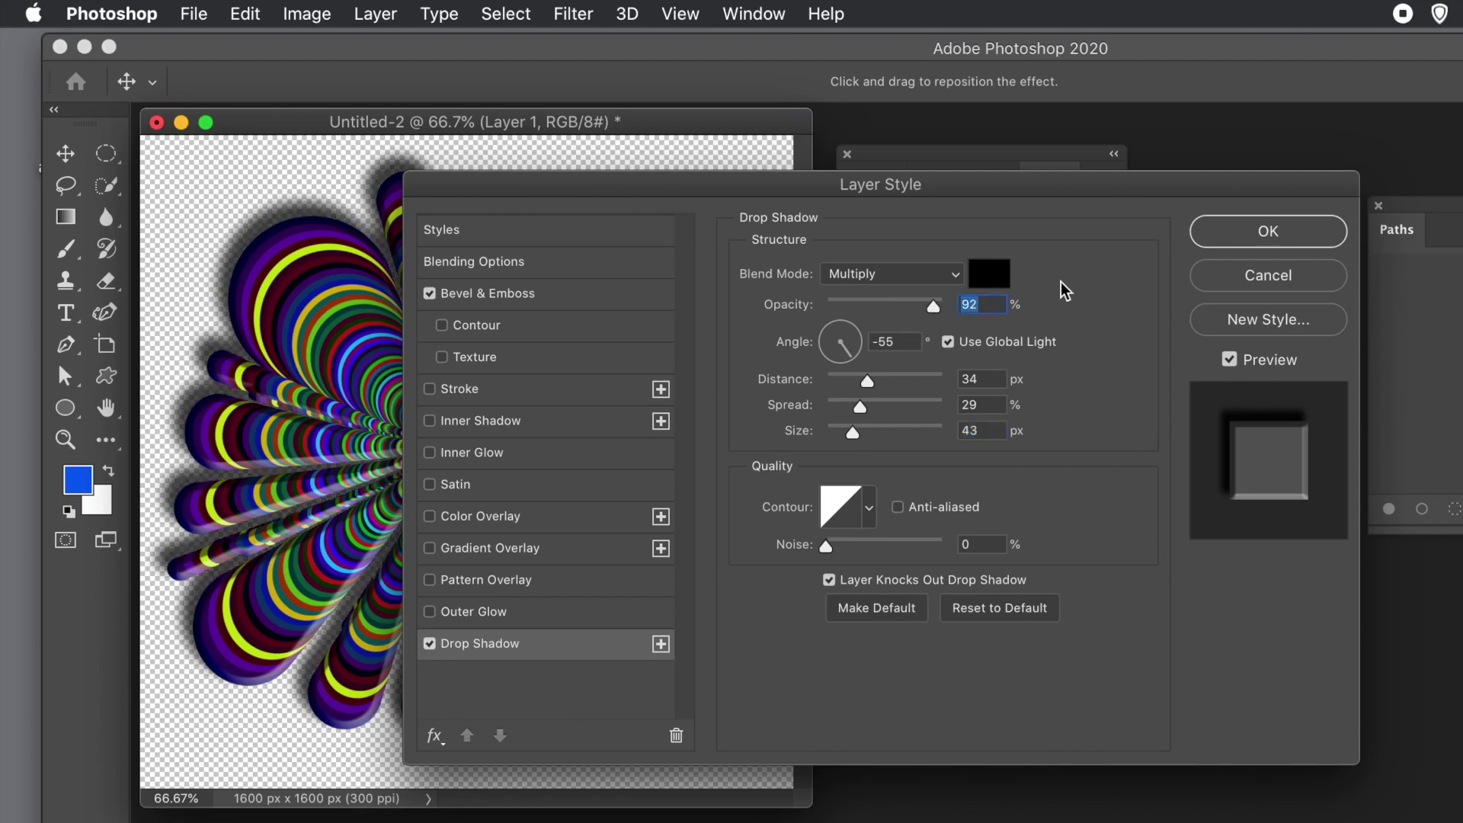
left_click(1250, 239)
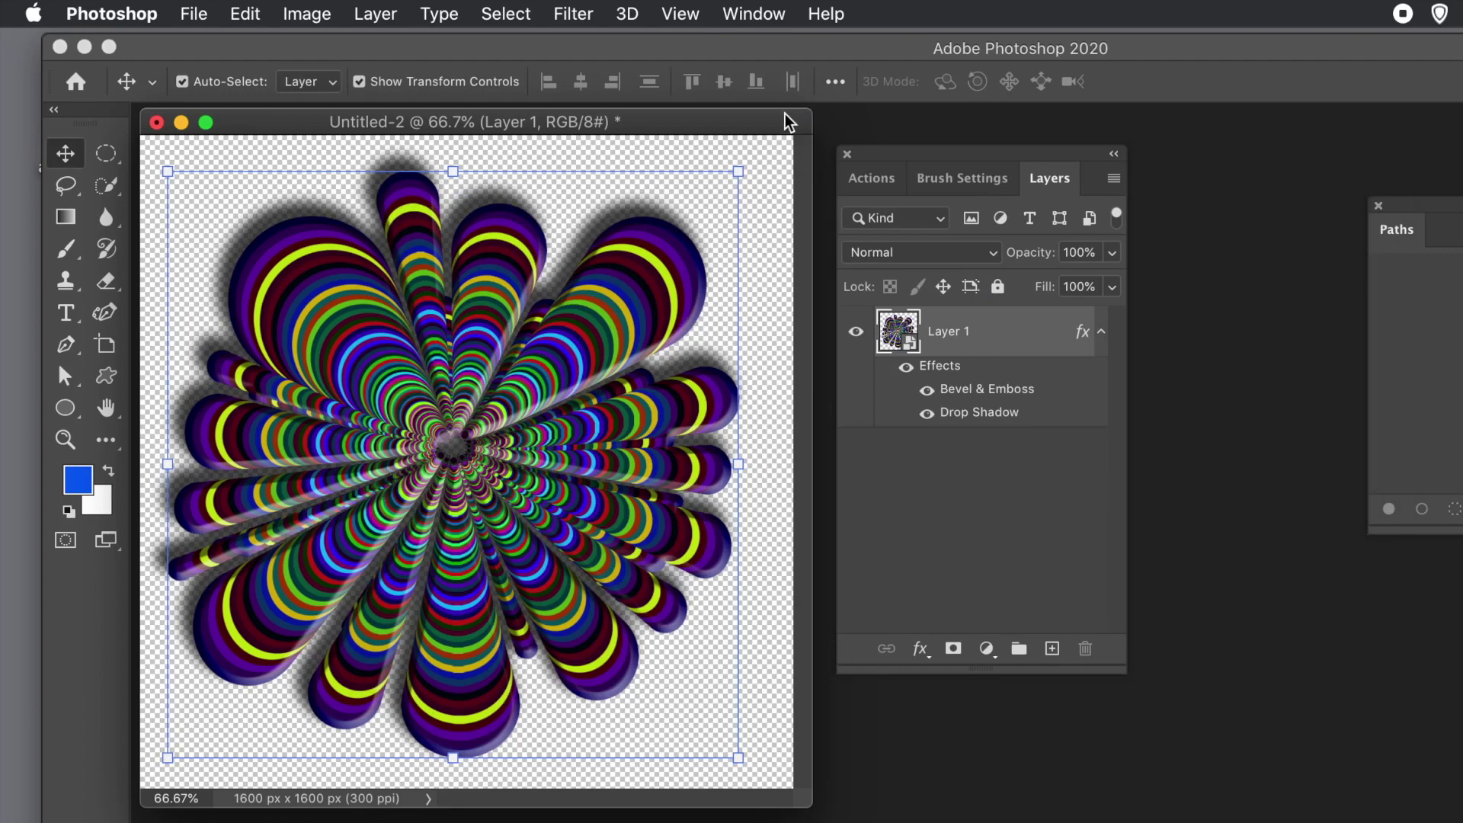
- Apply the Oil Paint filter with default settings, then go to the Edit menu to undo it
left_click(309, 15)
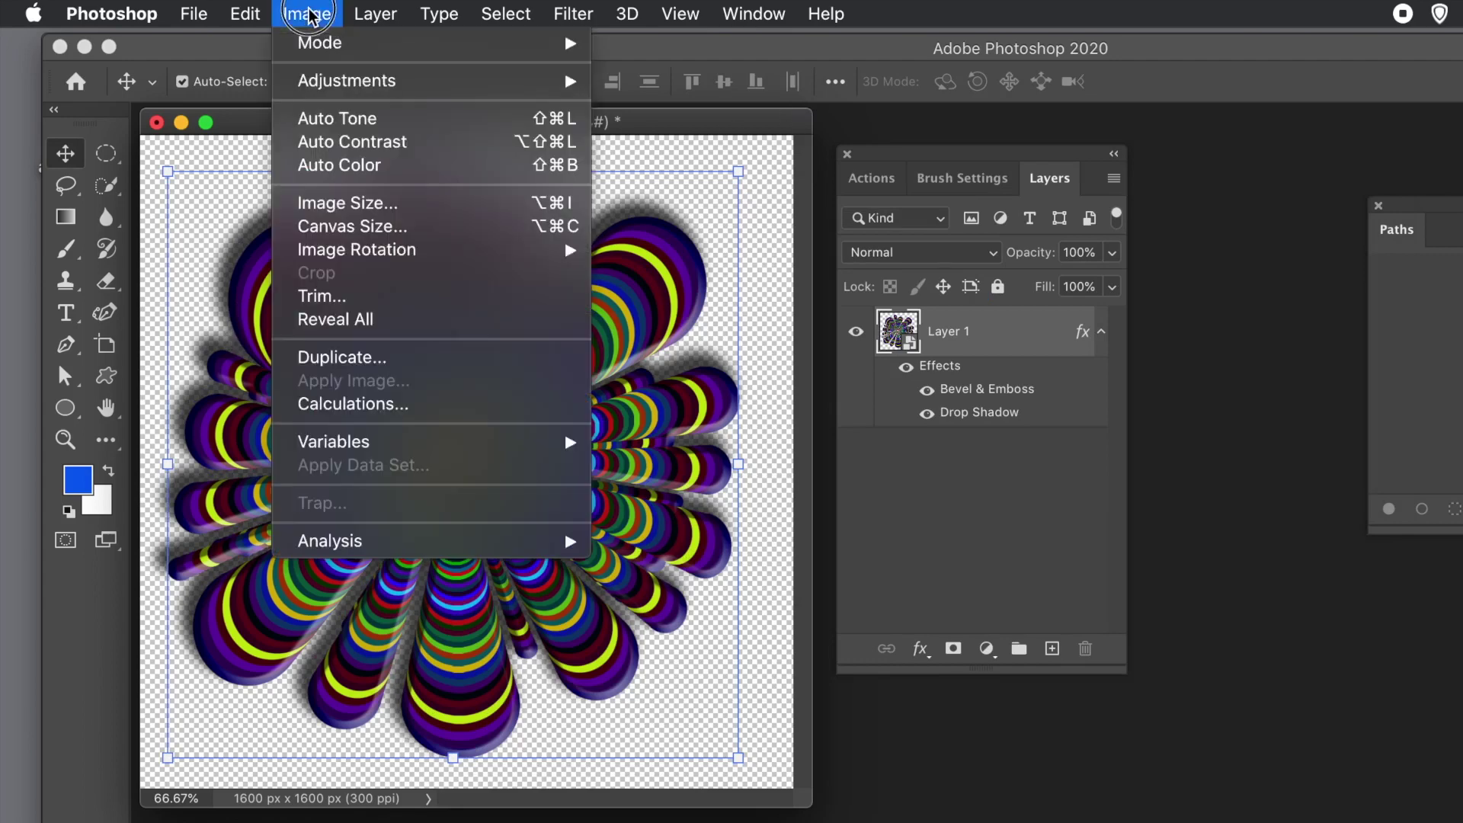
mouse_move(334, 85)
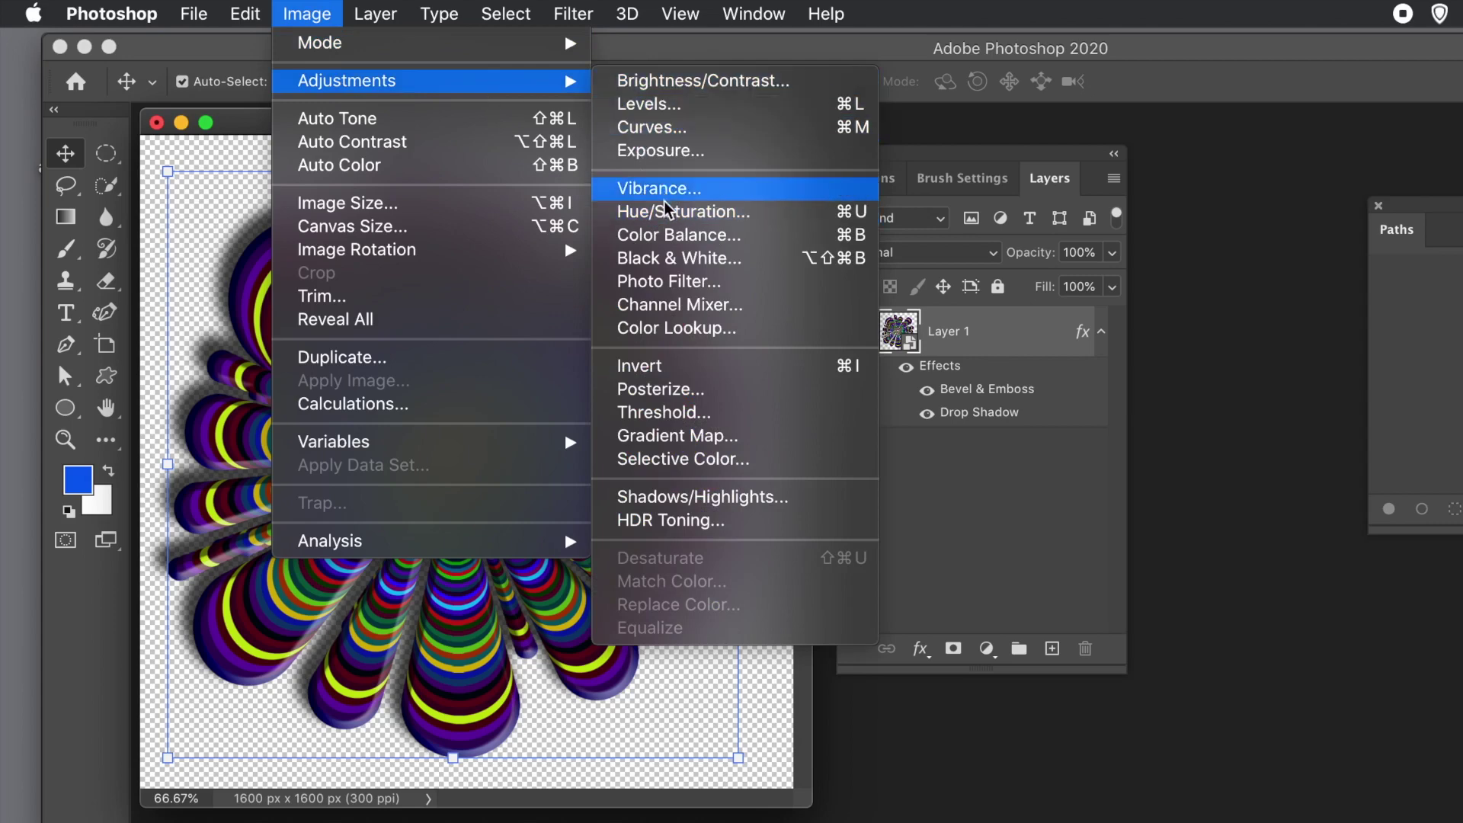
mouse_move(561, 12)
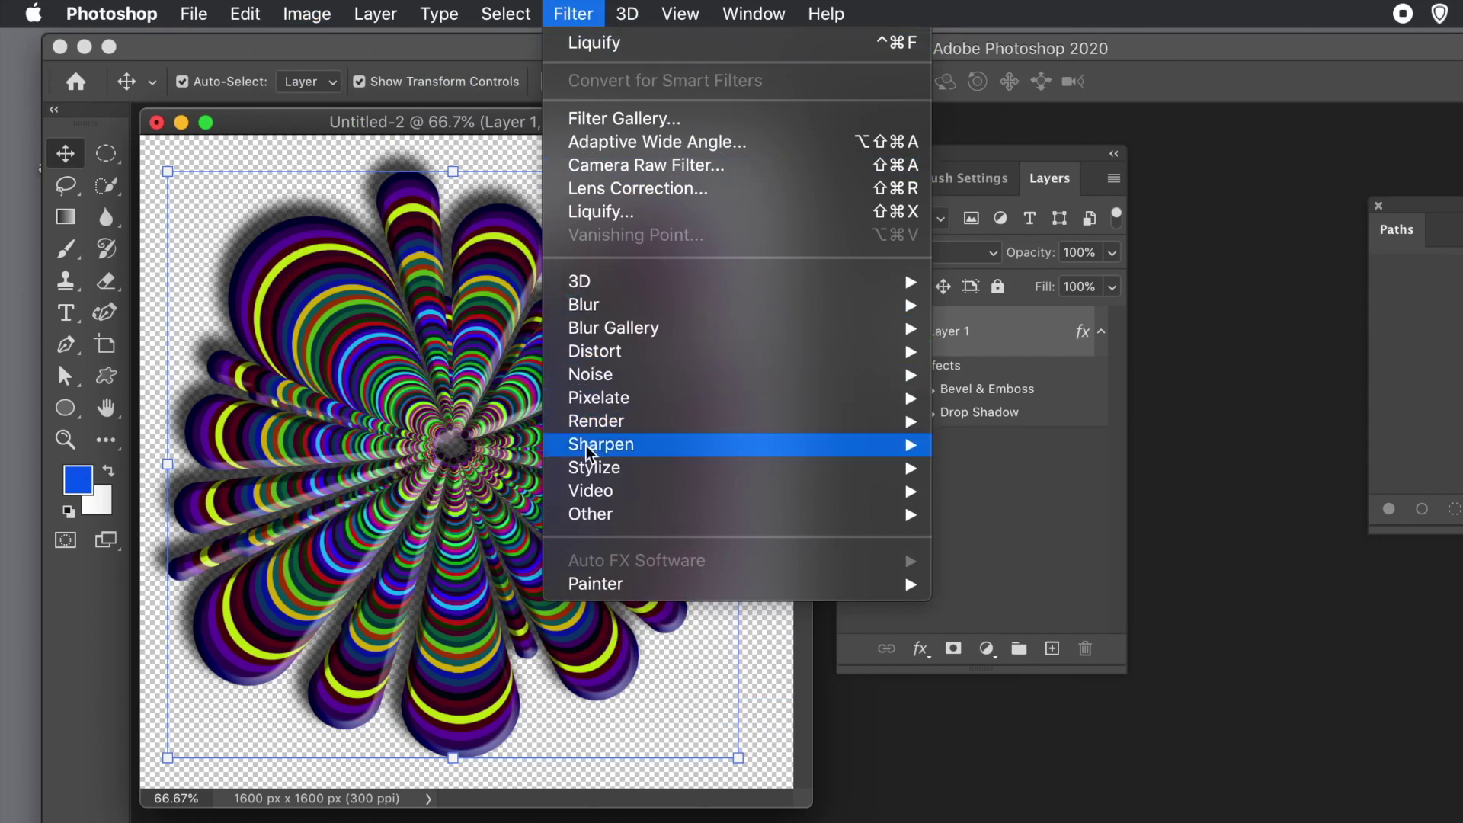
mouse_move(588, 452)
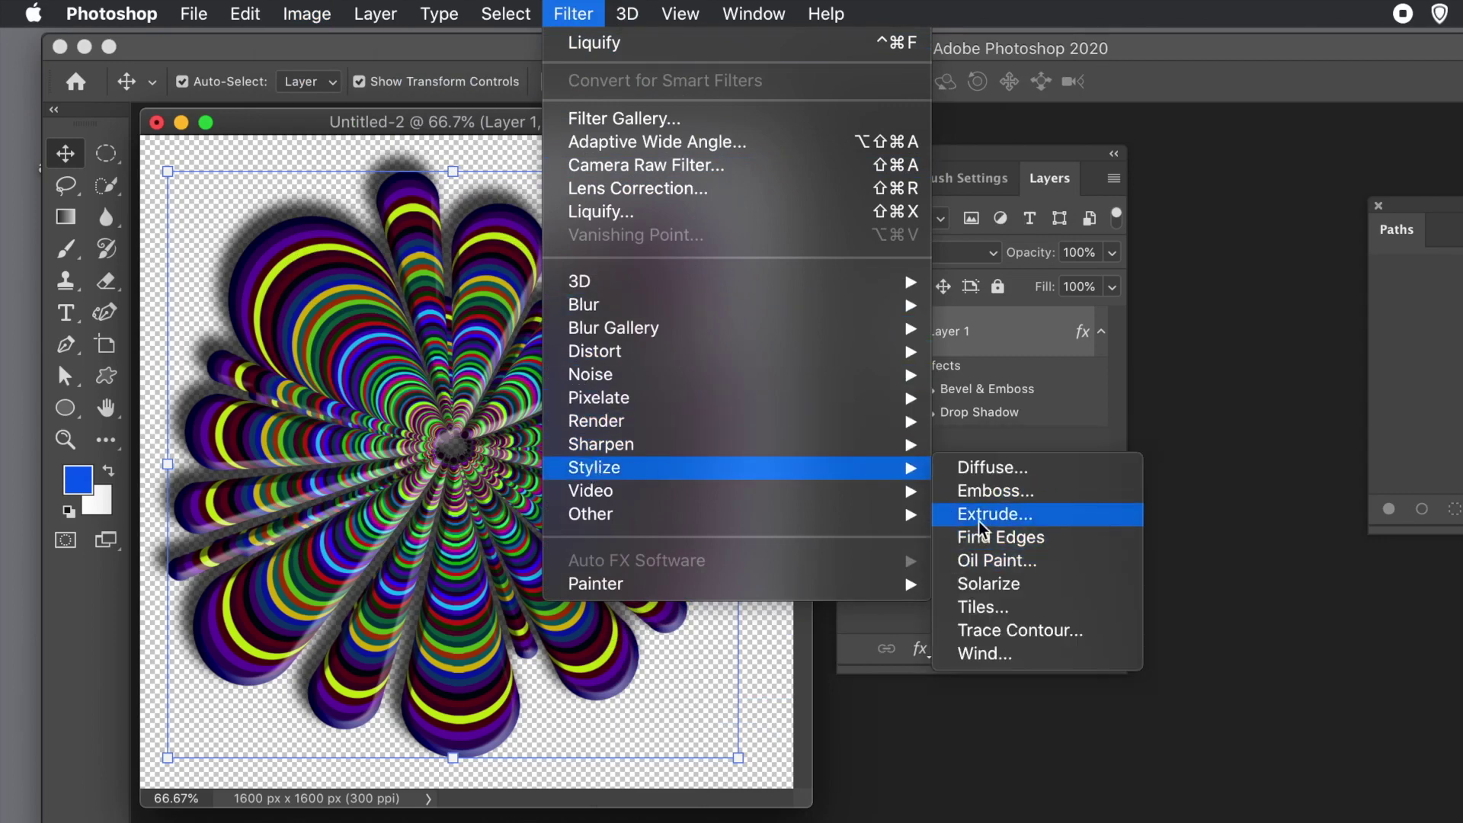
left_click(990, 564)
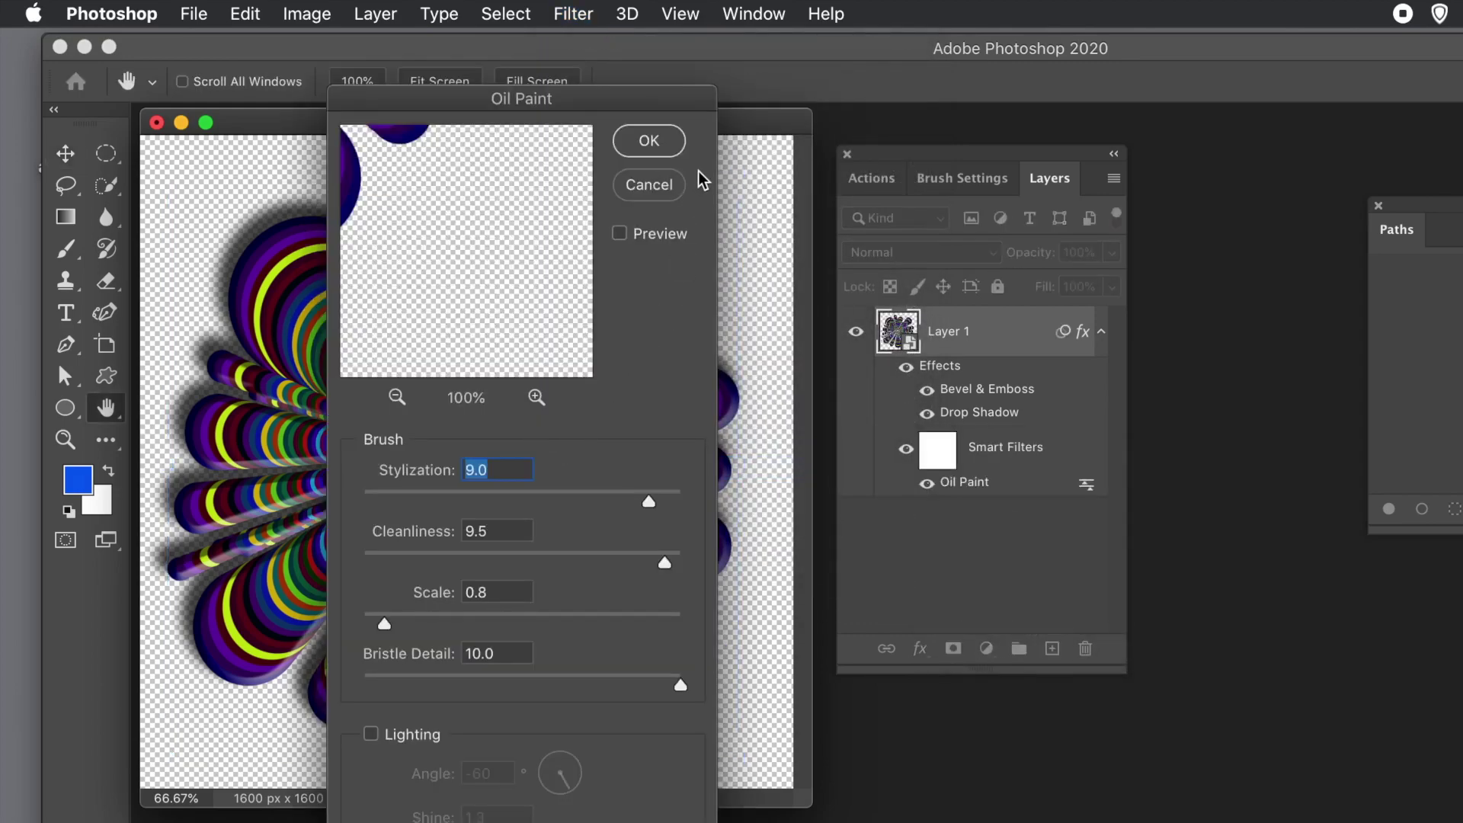
left_click(677, 143)
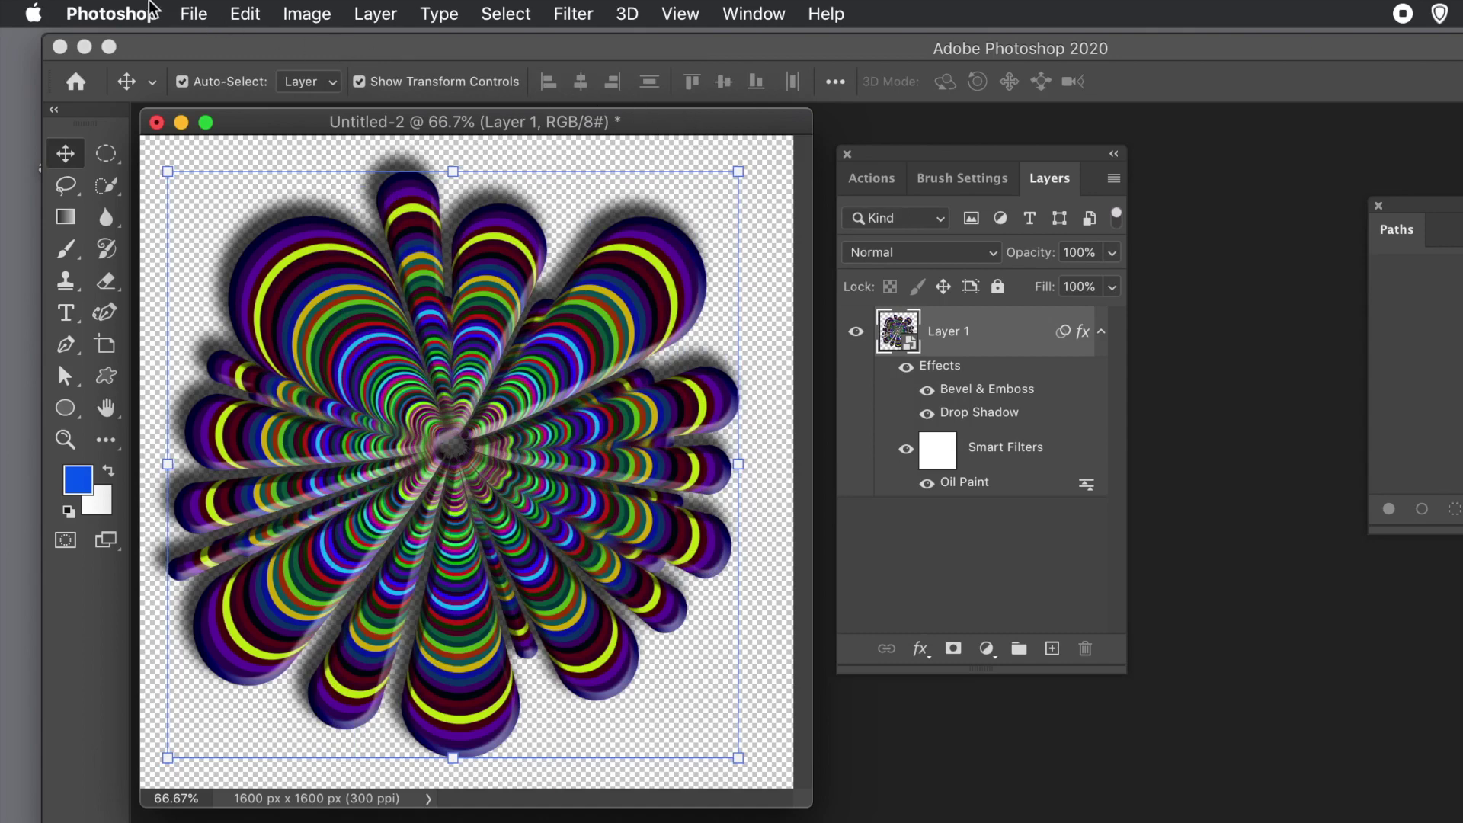
left_click(243, 16)
- Undo the Oil Paint filter and define the flower burst as a pattern named 'Pattern 21'
left_click(244, 43)
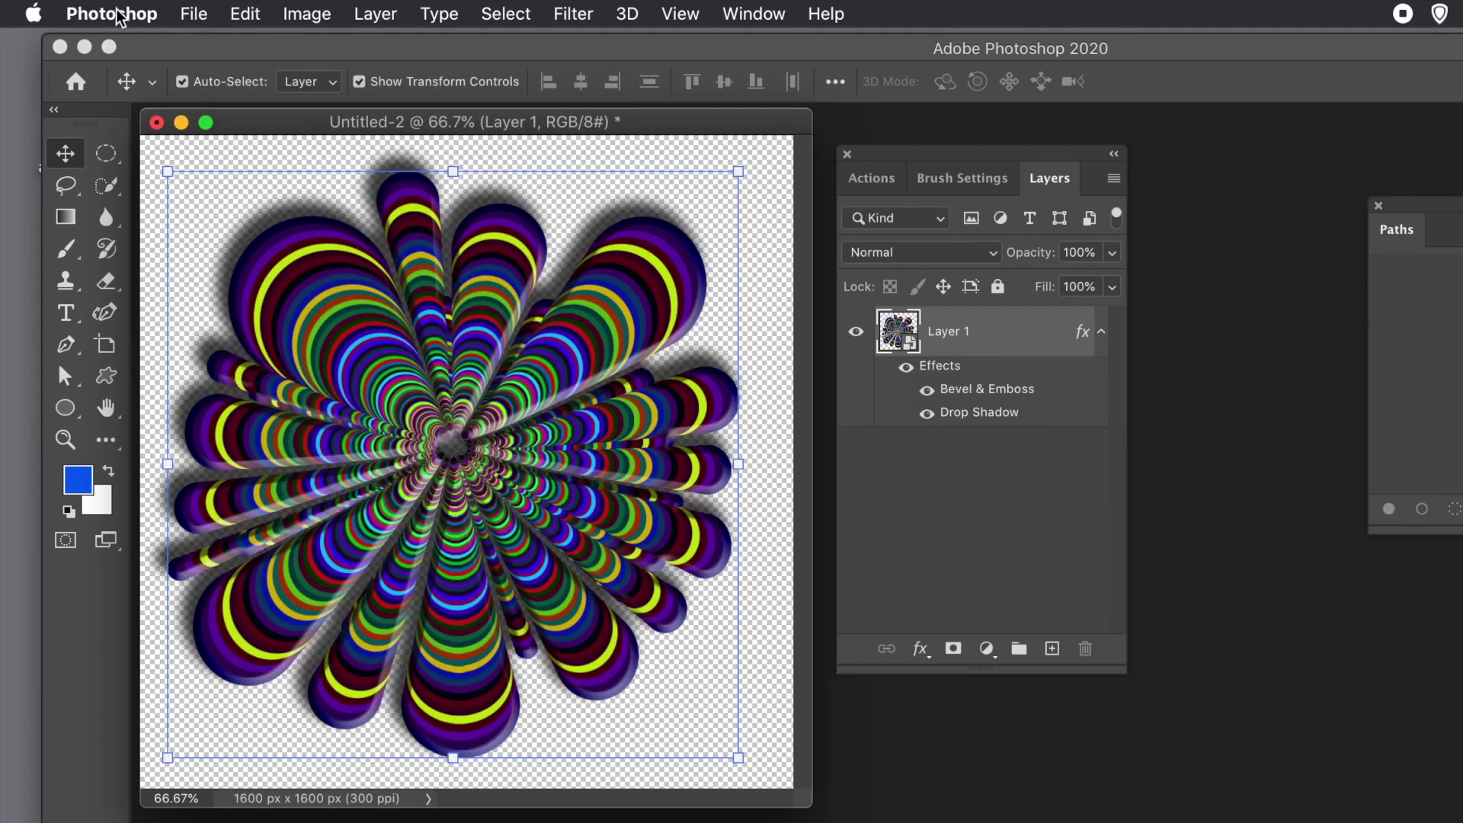
left_click(241, 12)
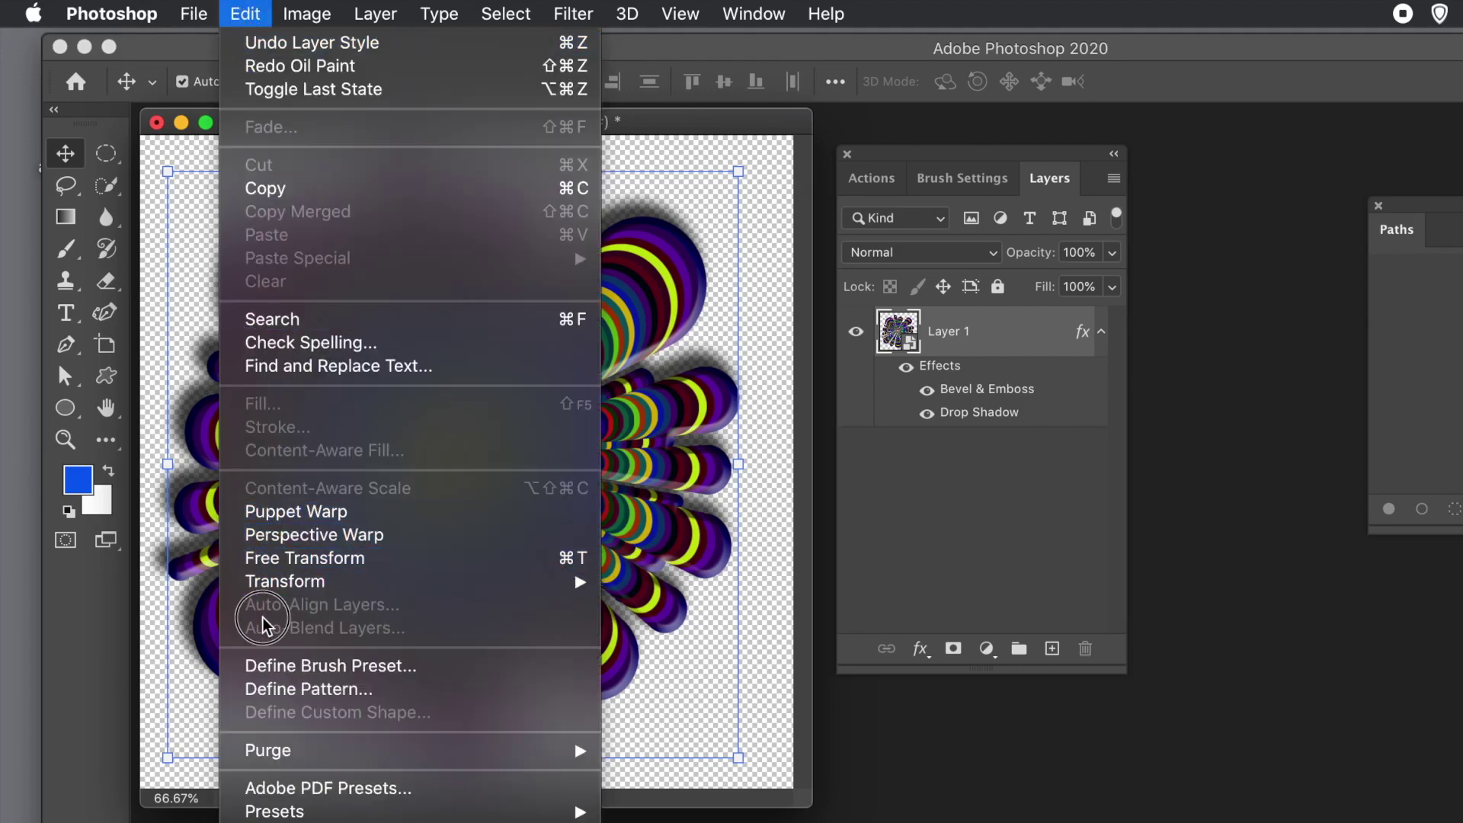
left_click(293, 690)
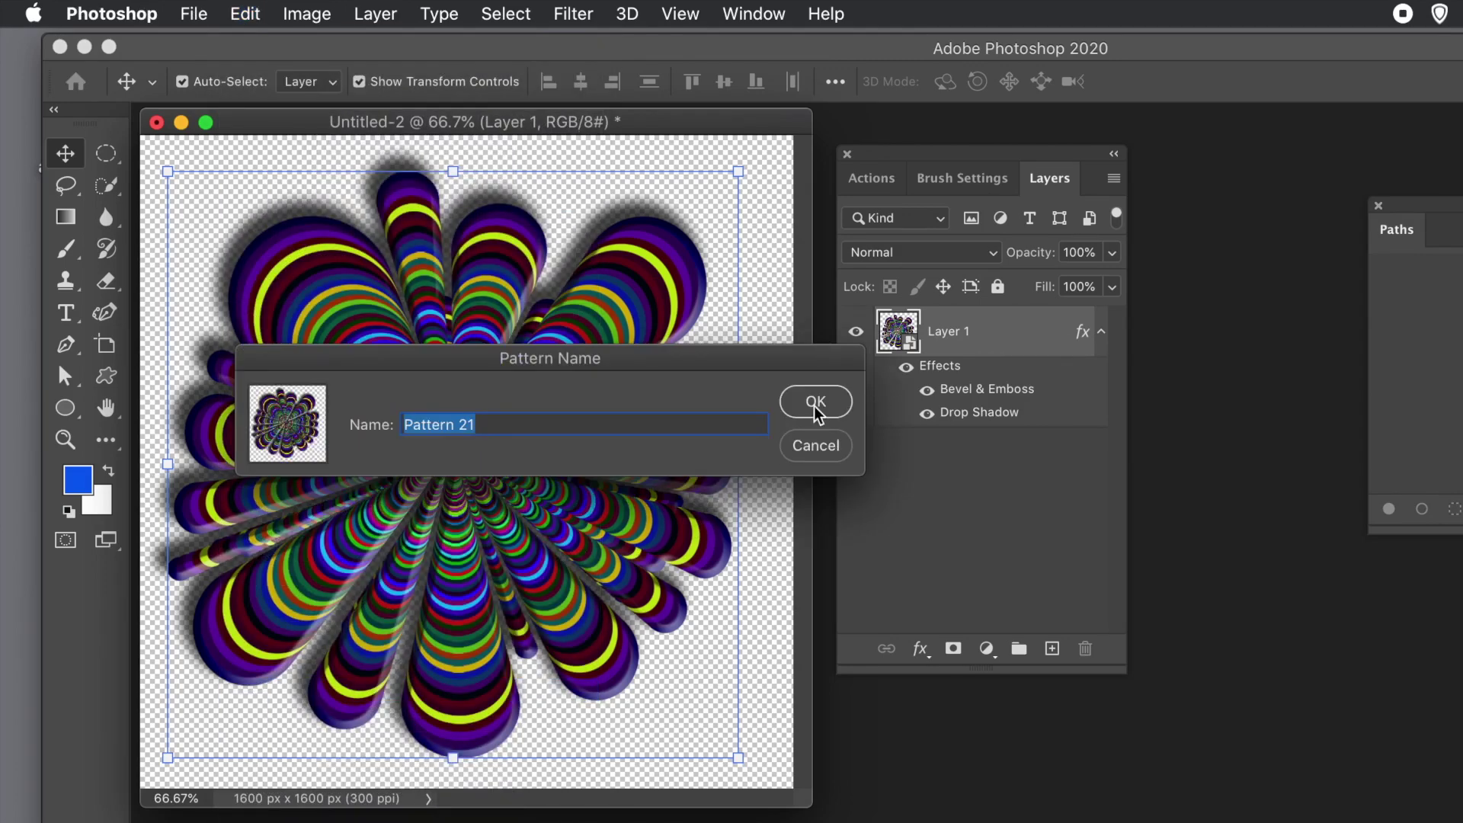
left_click(815, 411)
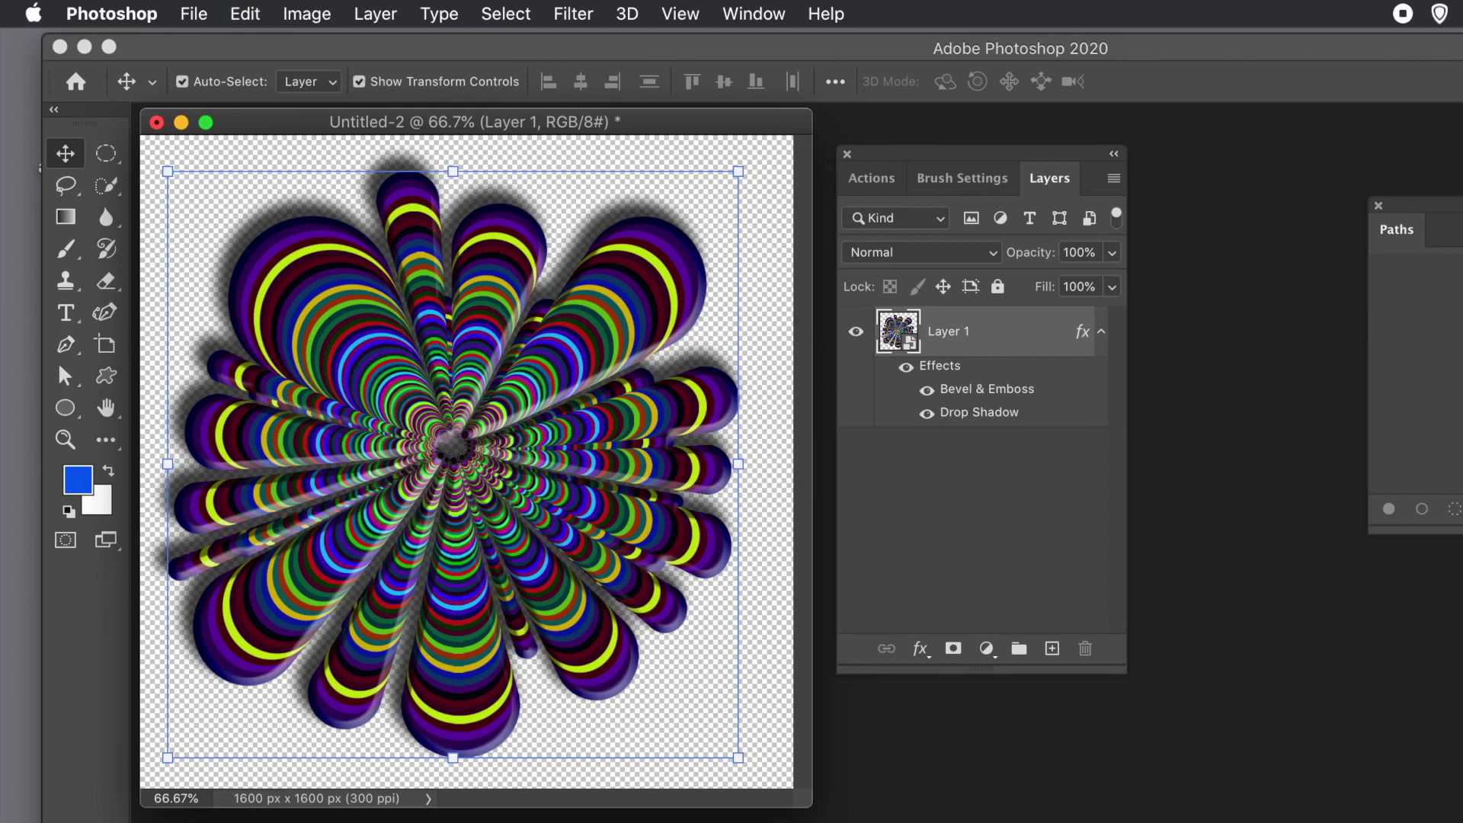
- Revert with F12 to a blank white 1600 x 1600 Background, cancelling the Fill dialog
key("F12")
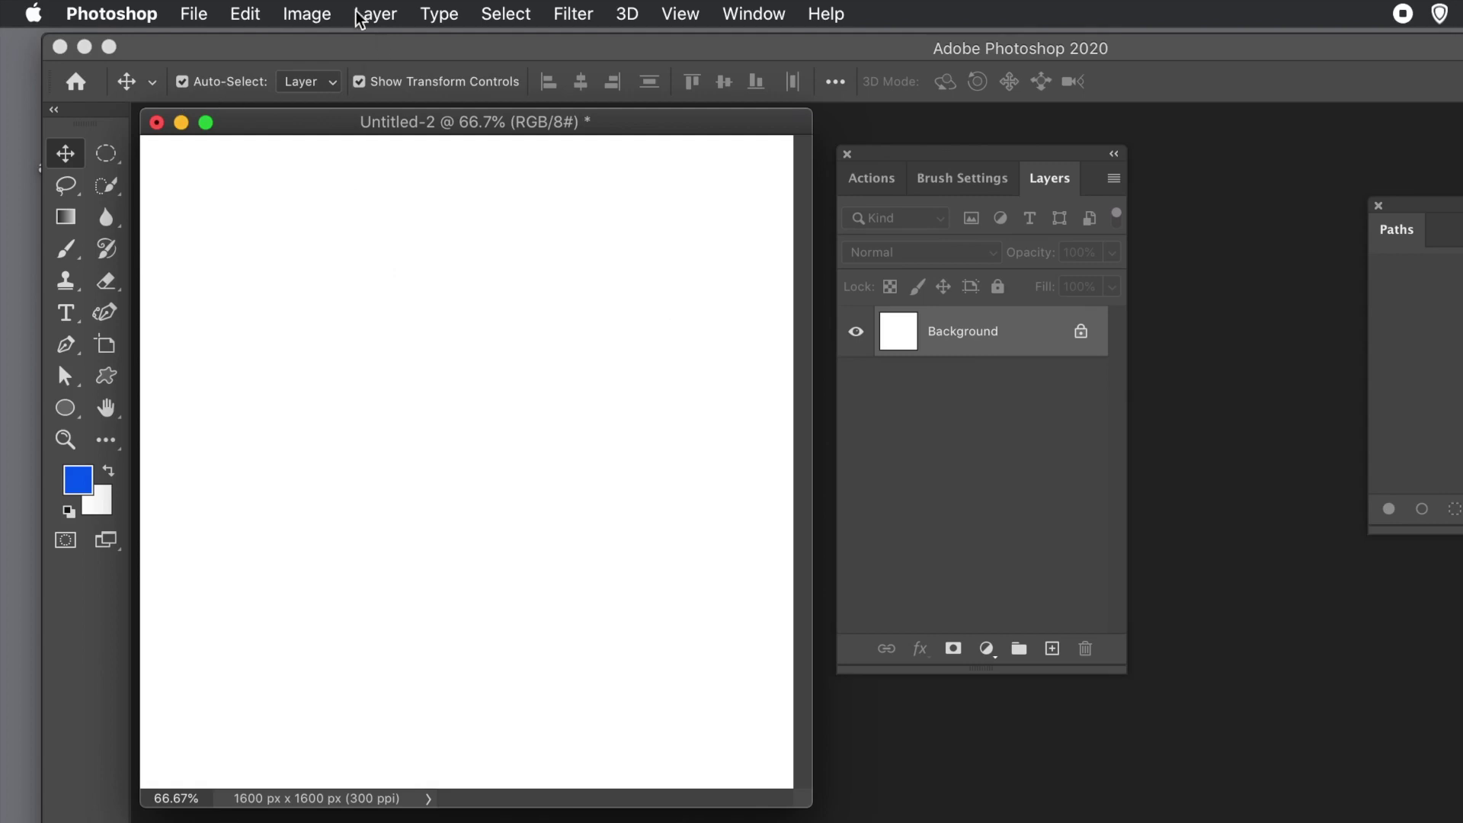
left_click(245, 13)
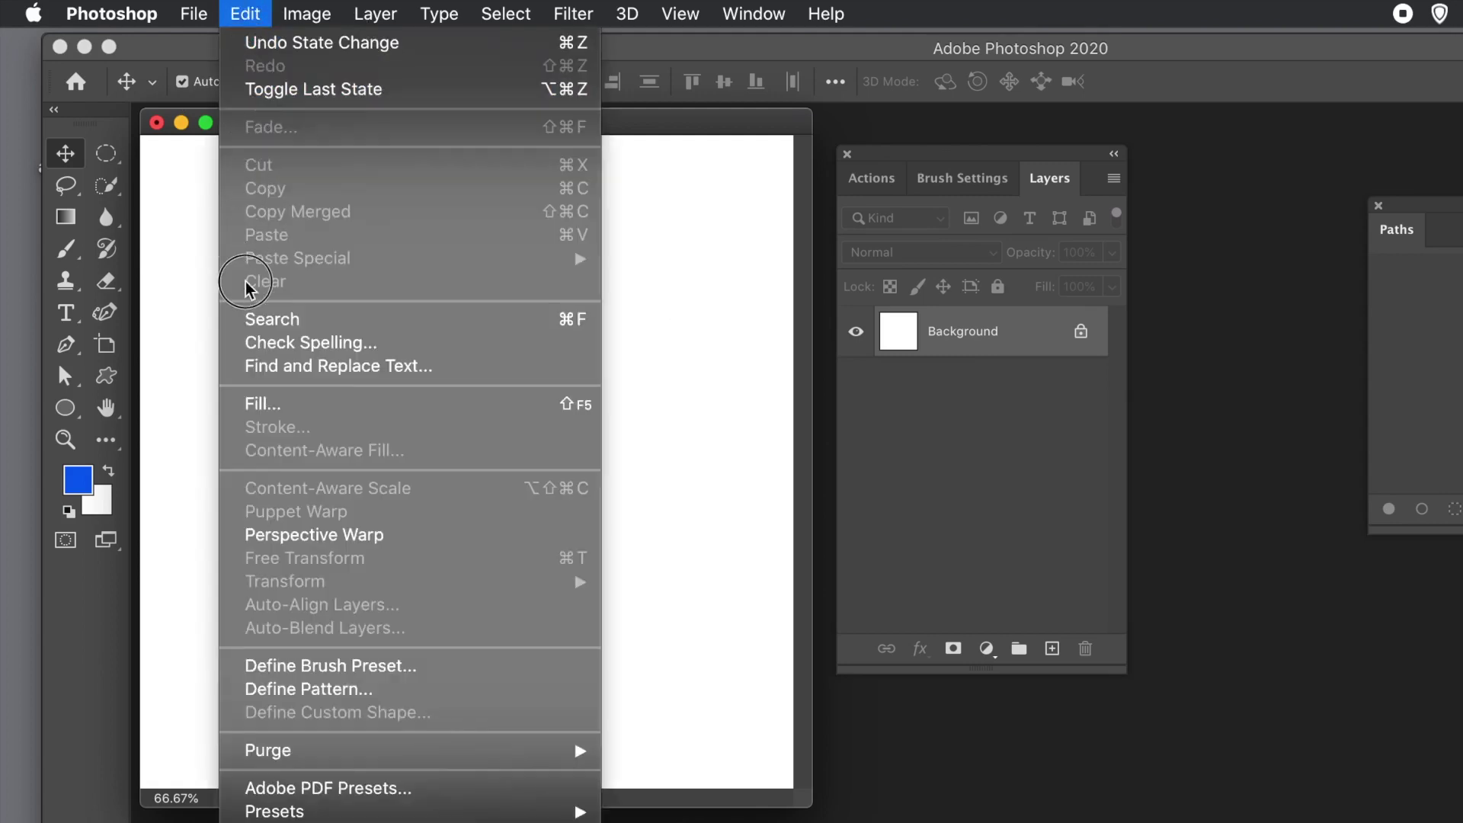
left_click(257, 413)
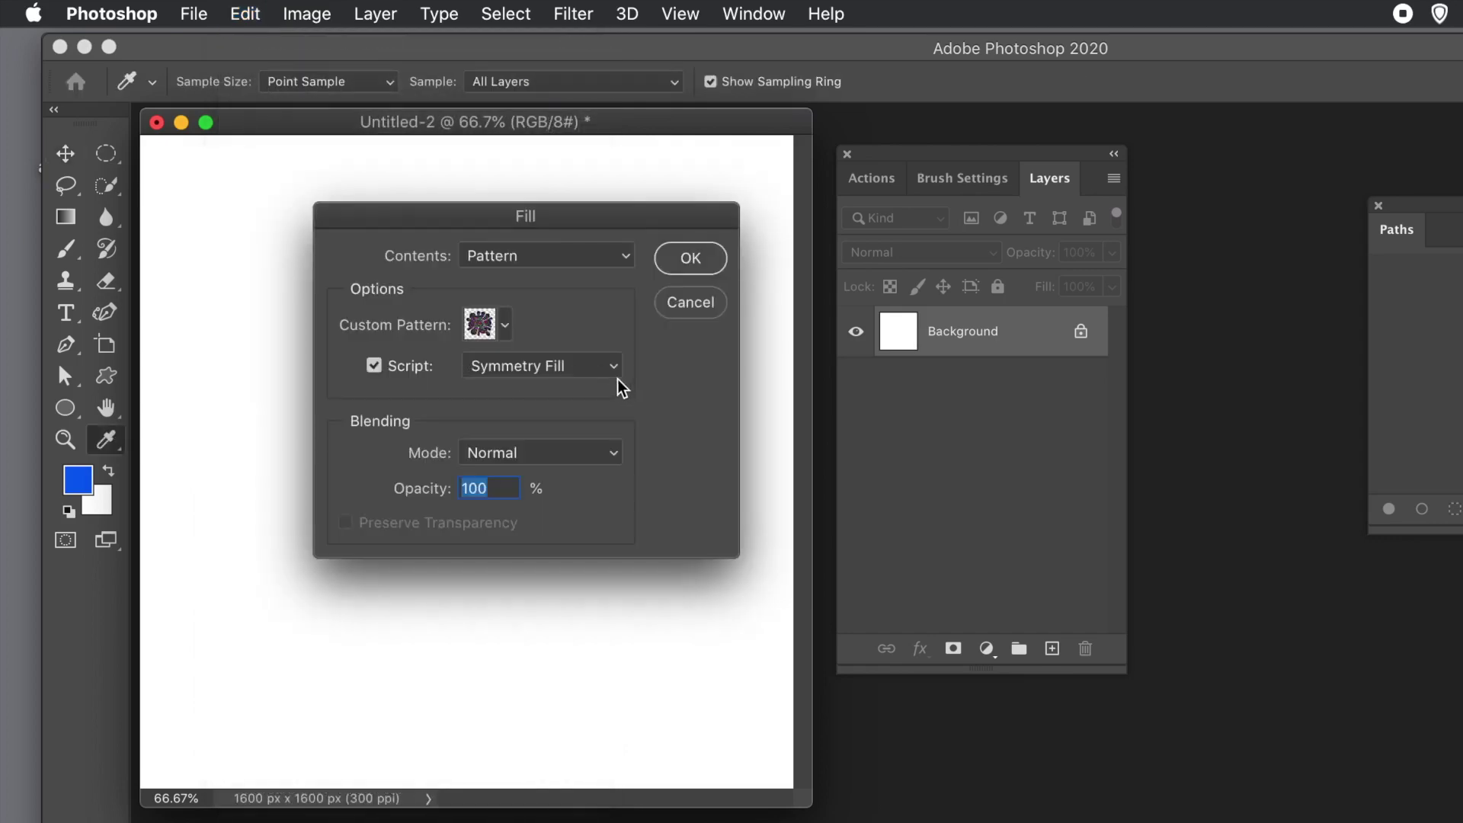
left_click(712, 302)
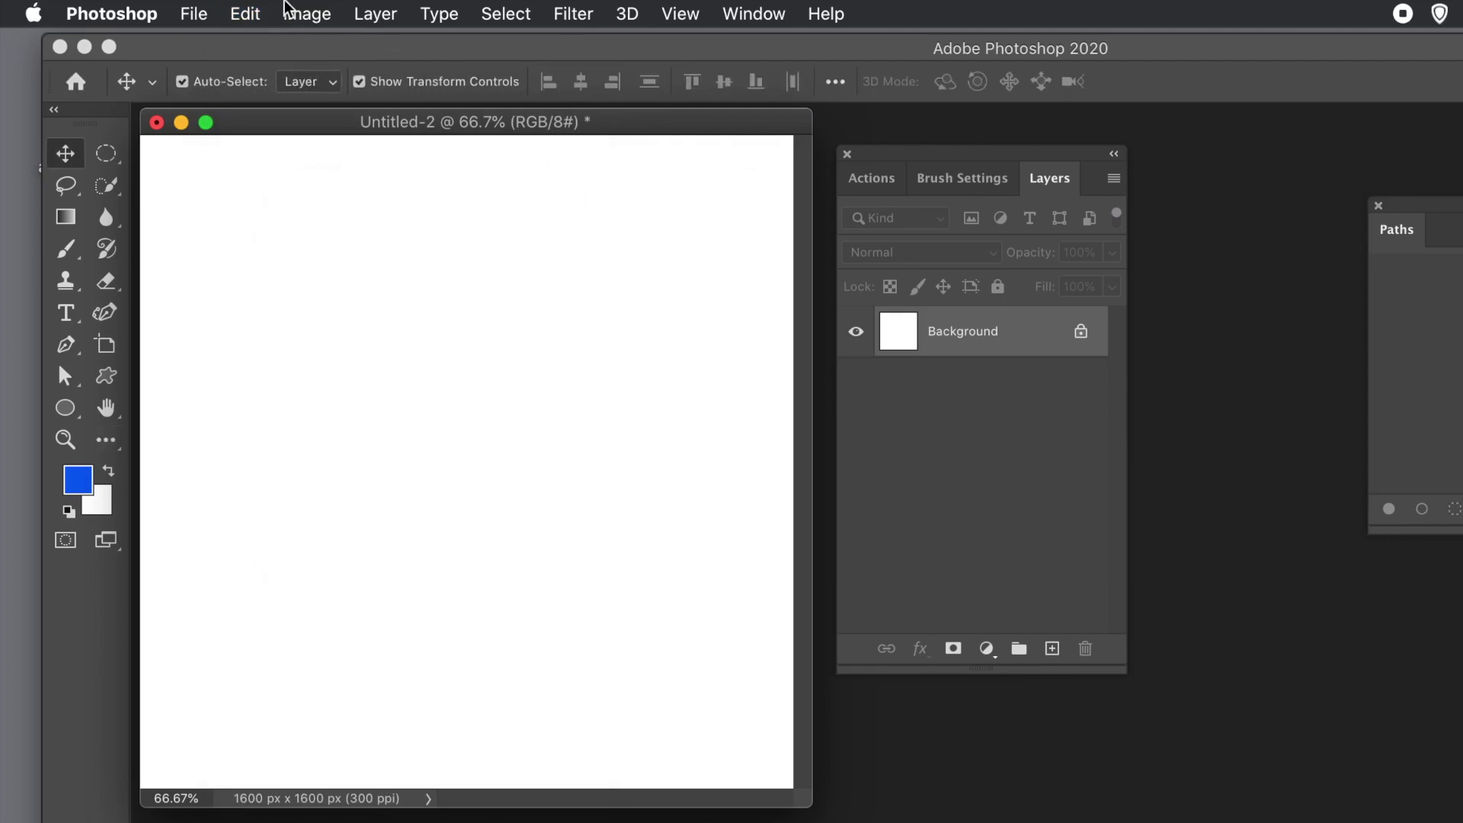
left_click(375, 15)
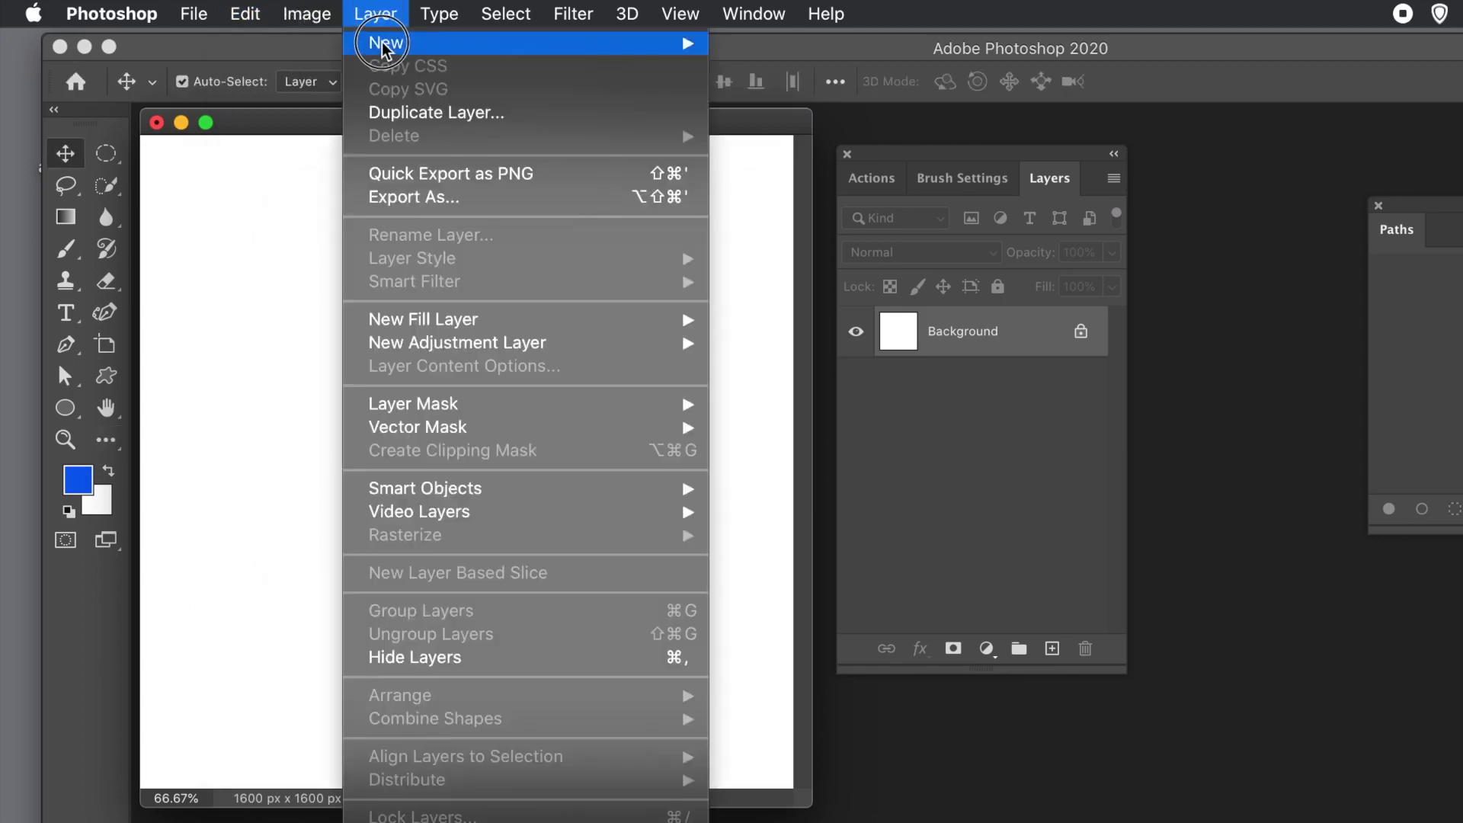
- Add a new empty layer named Layer 1
left_click(408, 45)
left_click(743, 50)
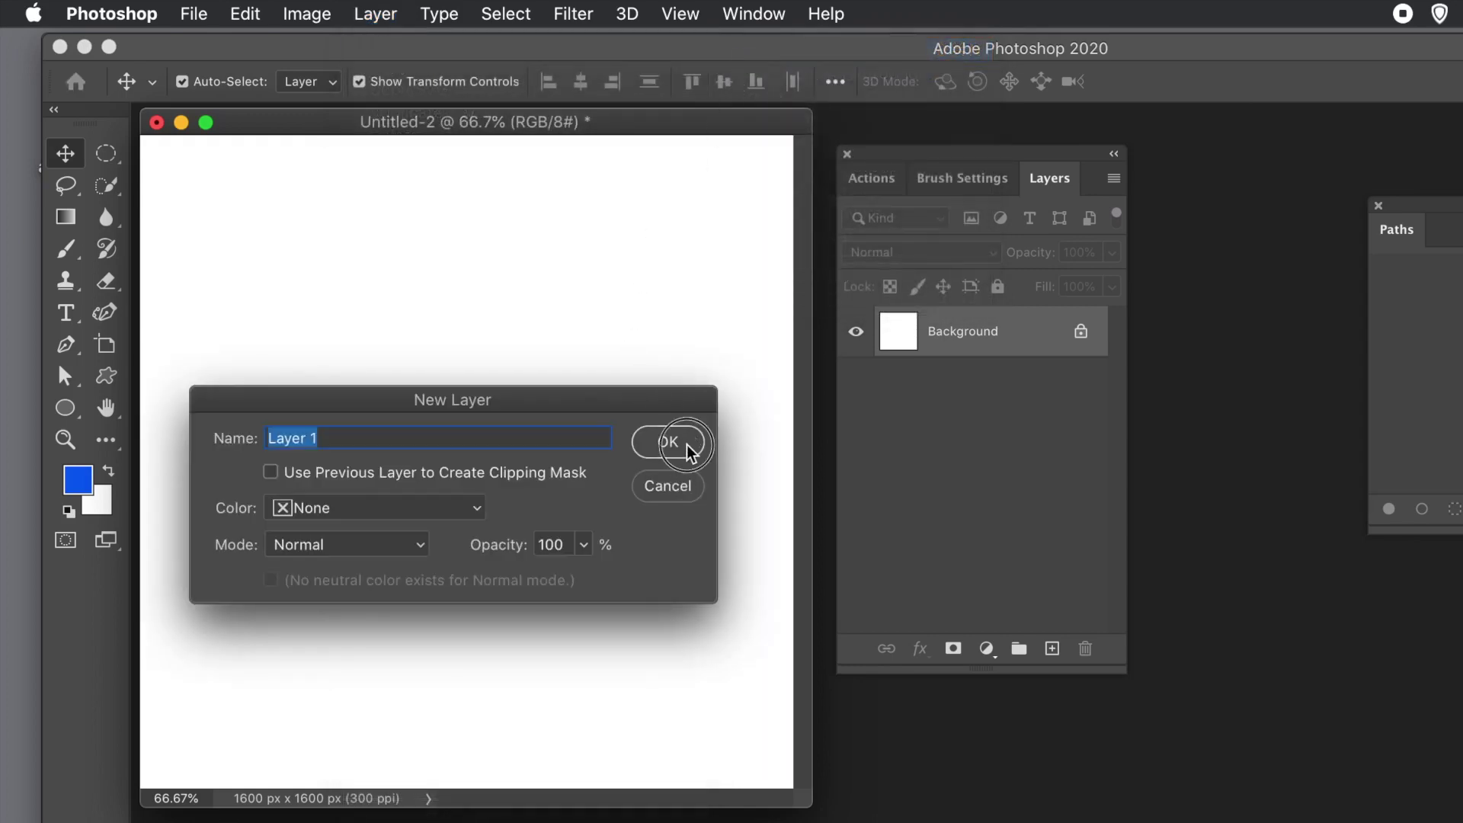
left_click(671, 442)
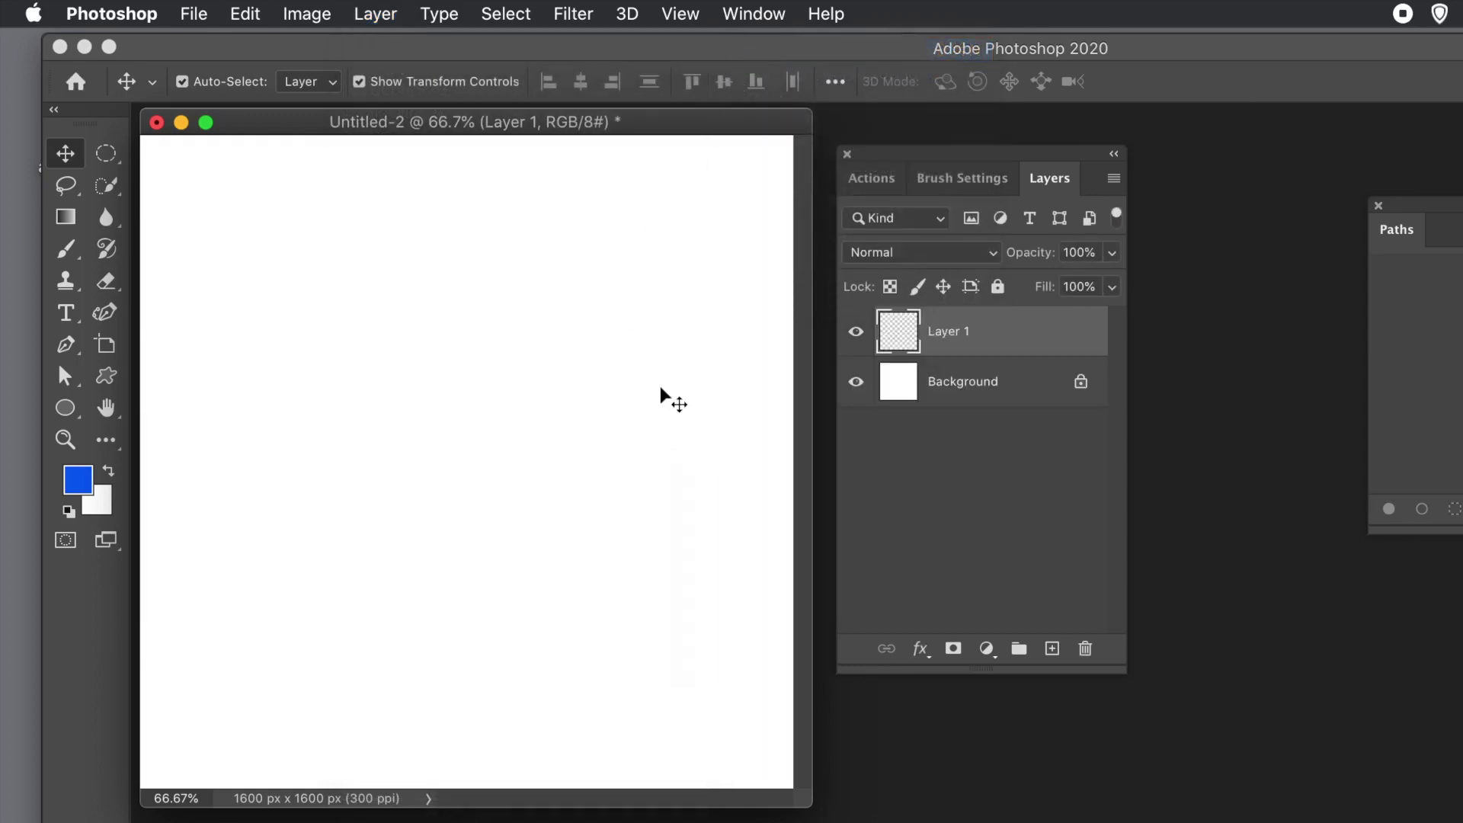
- Start a Pattern 21 fill on Layer 1 using the Random Fill script
left_click(246, 16)
left_click(280, 404)
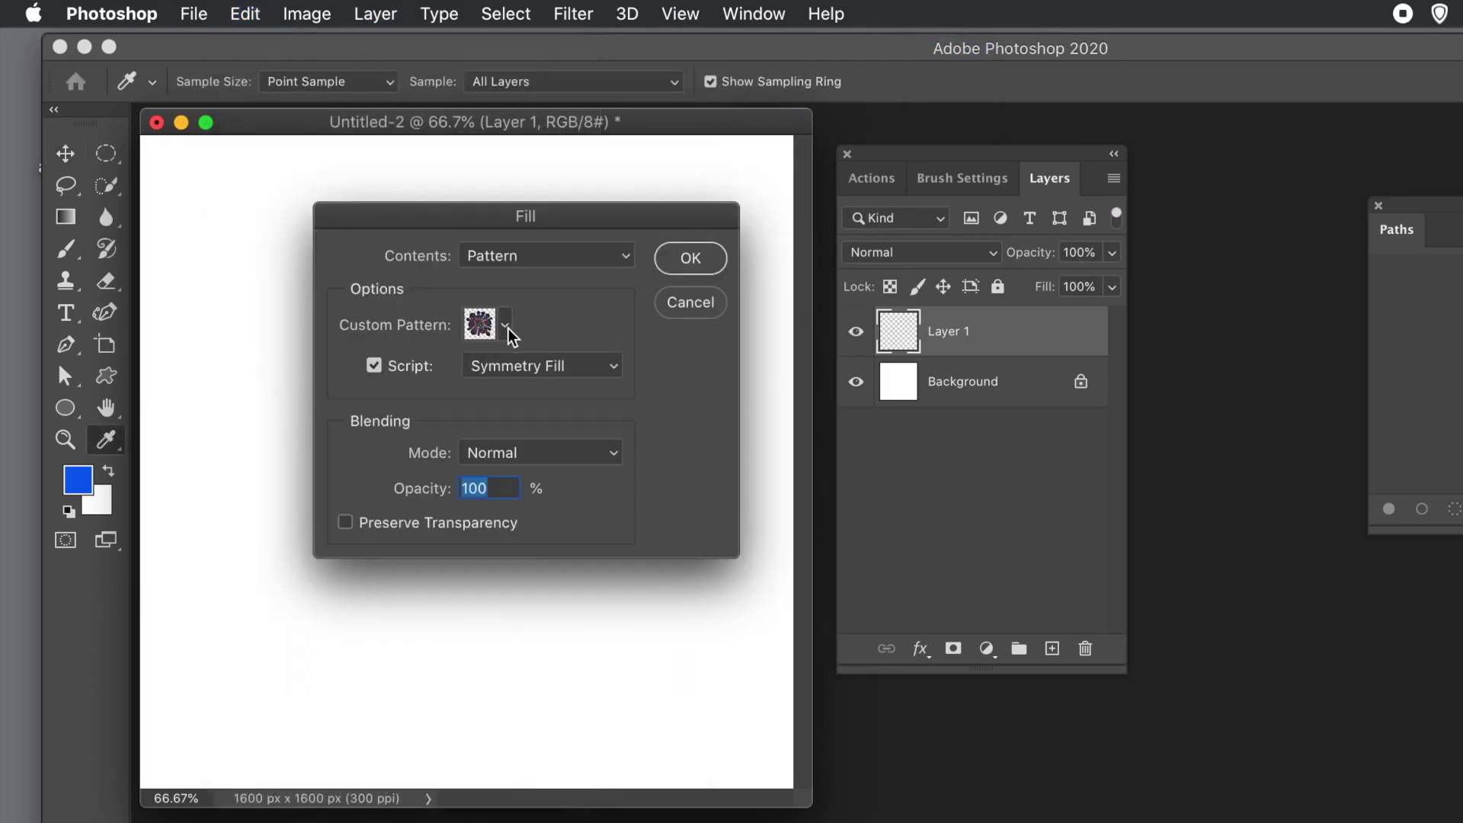
left_click(505, 326)
left_click(438, 491)
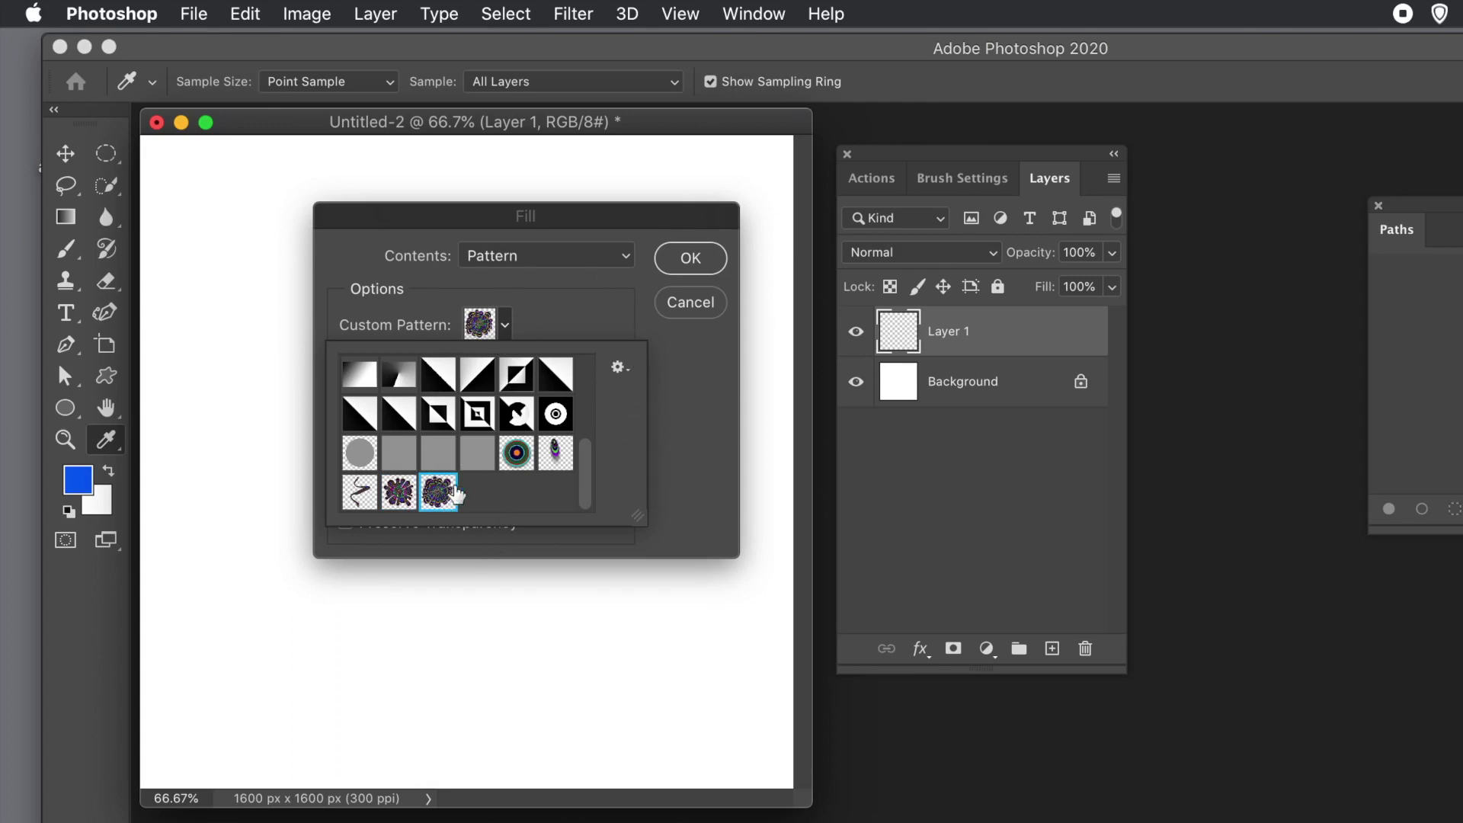
left_click(573, 284)
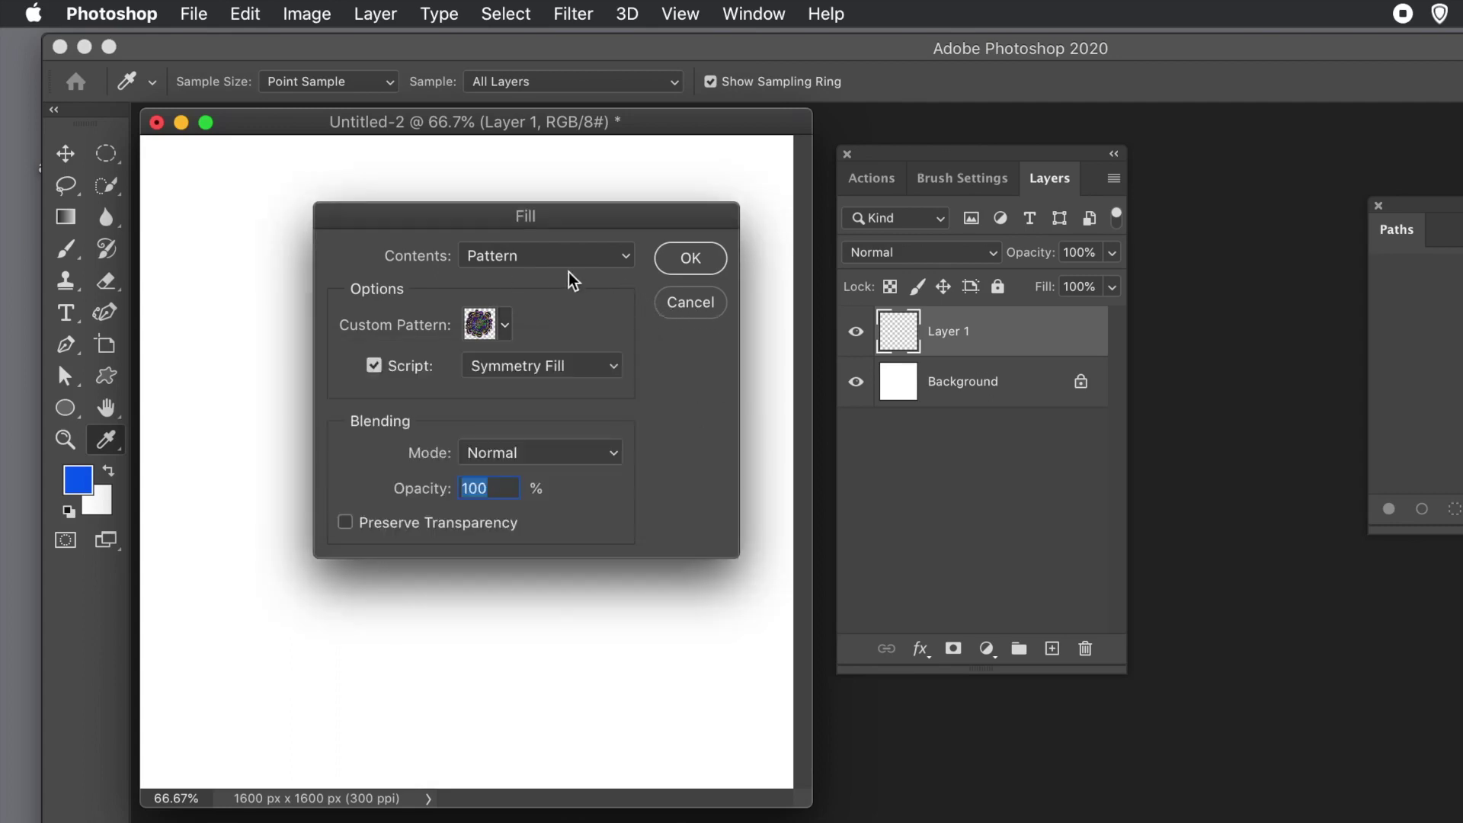
left_click(386, 365)
left_click(378, 367)
left_click(502, 365)
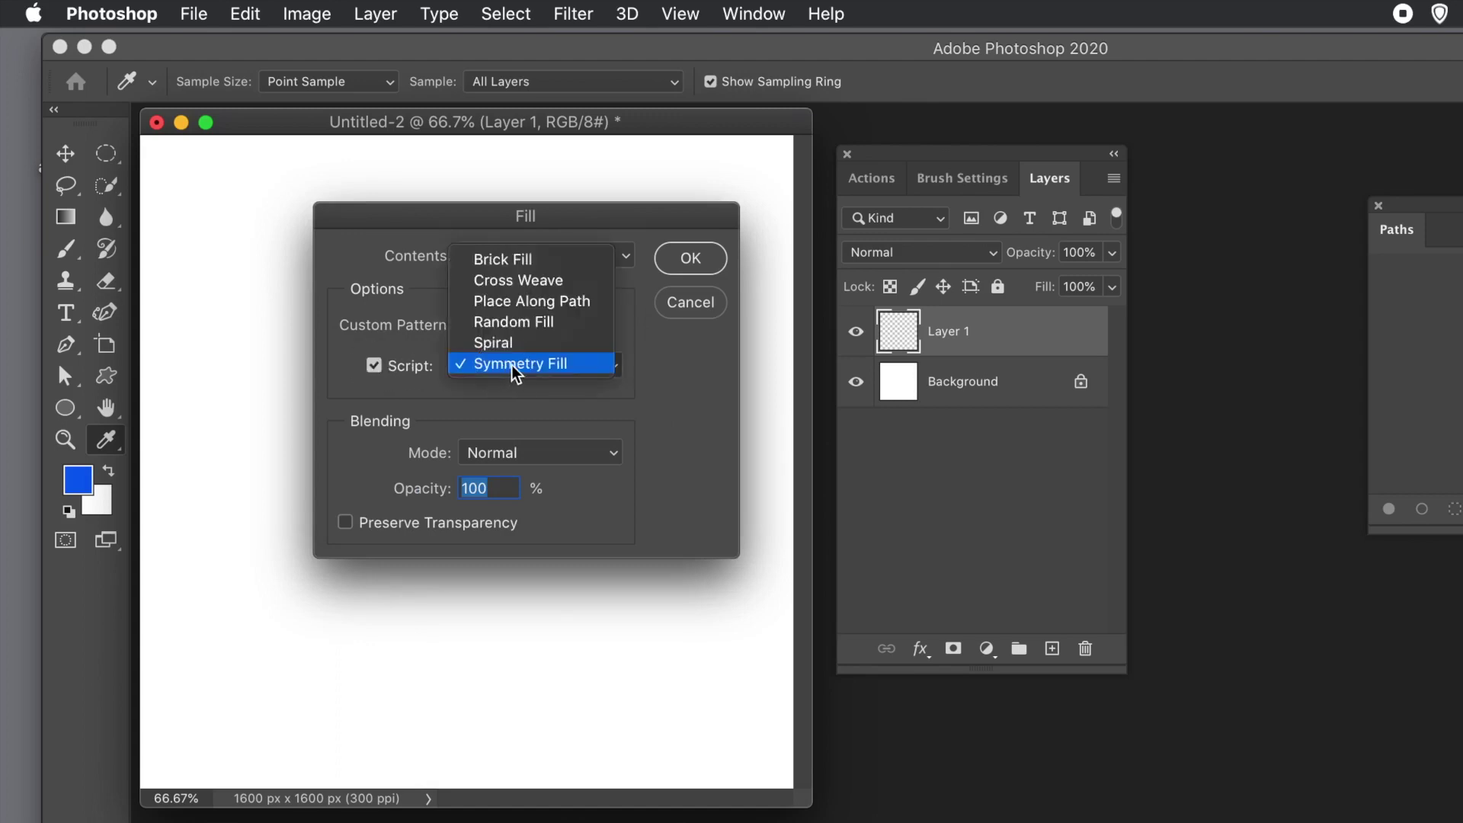
left_click(510, 365)
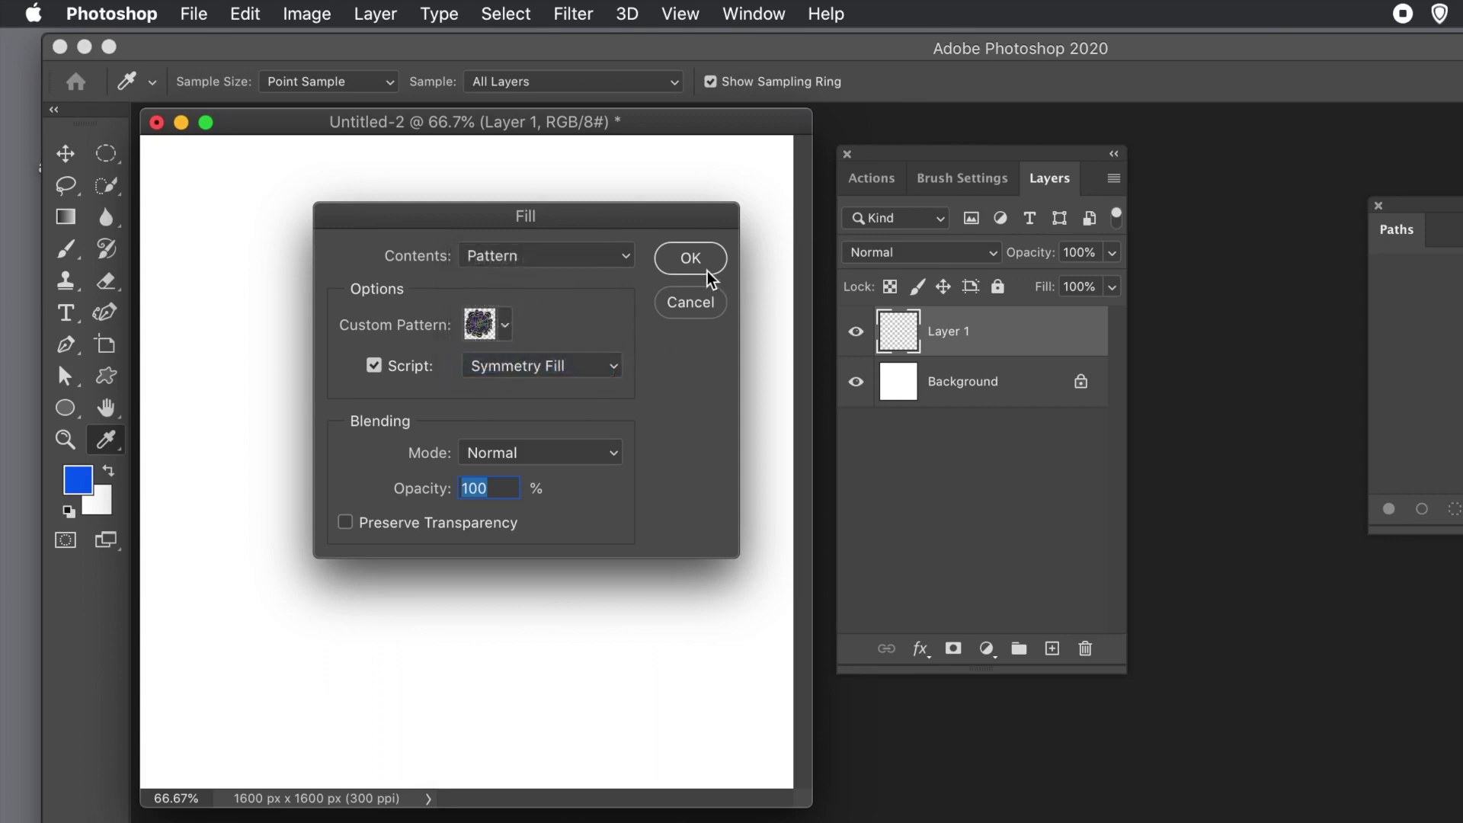
left_click(529, 370)
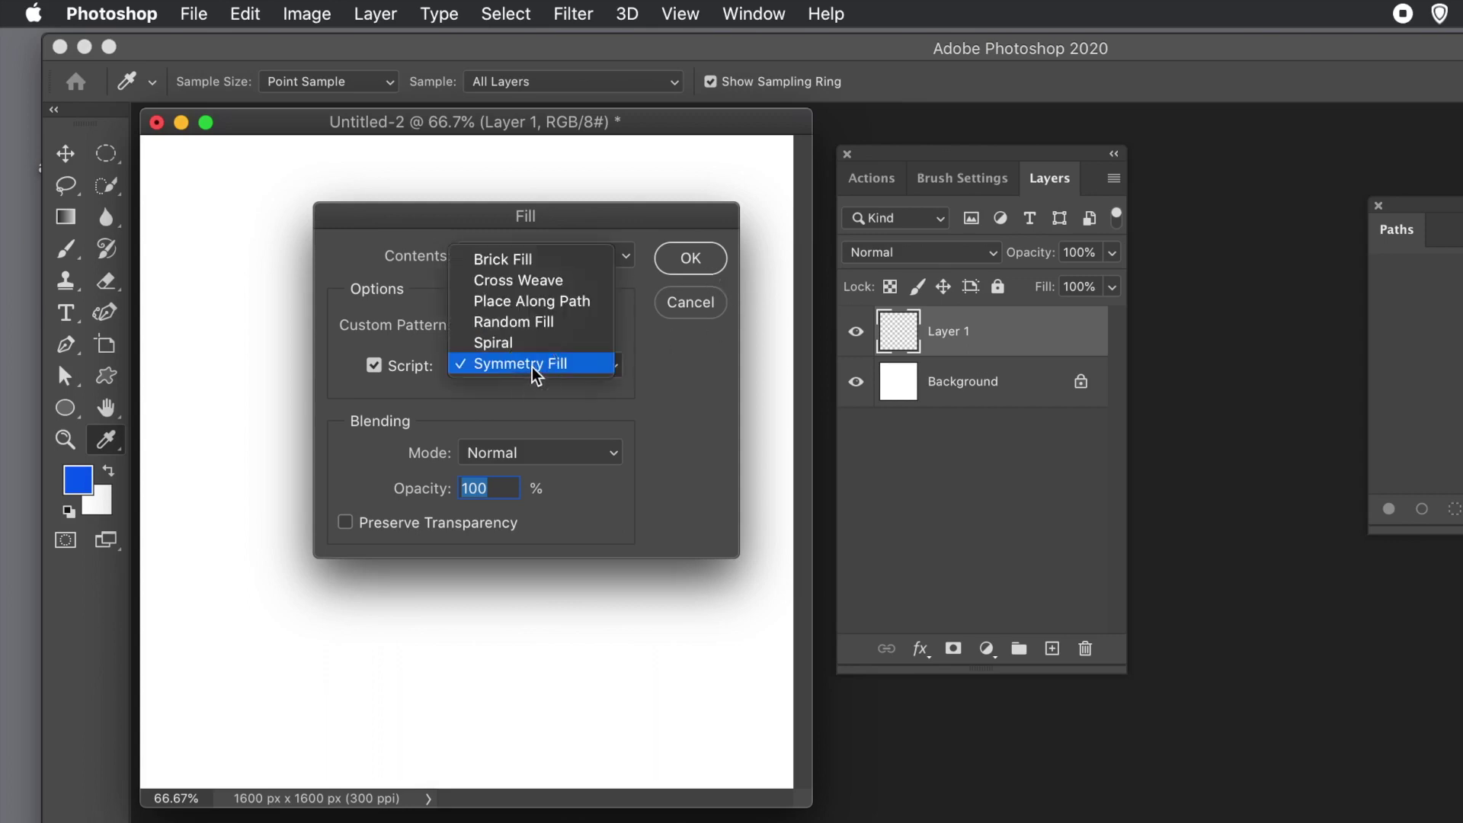
left_click(532, 323)
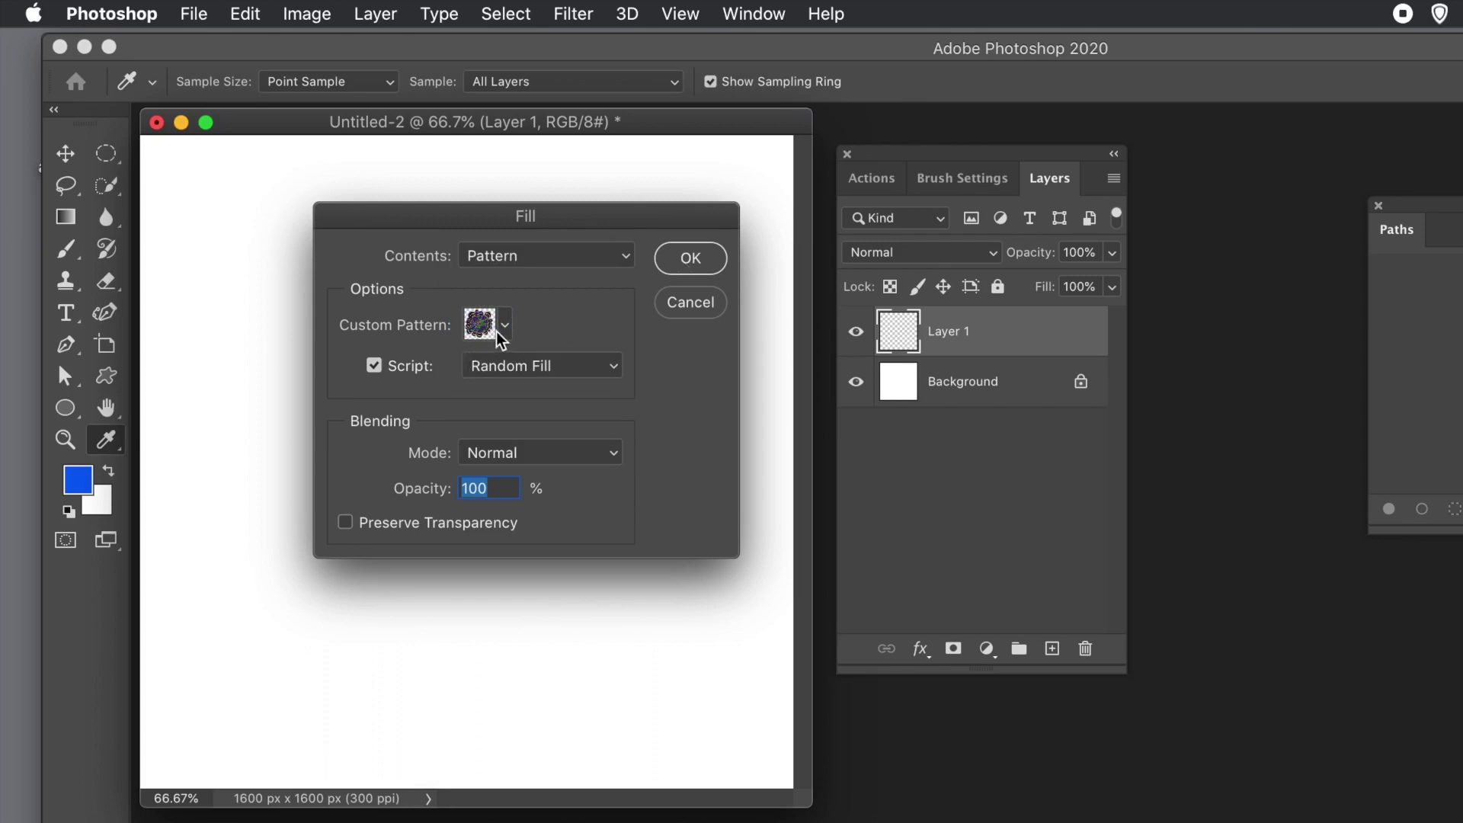
left_click(708, 263)
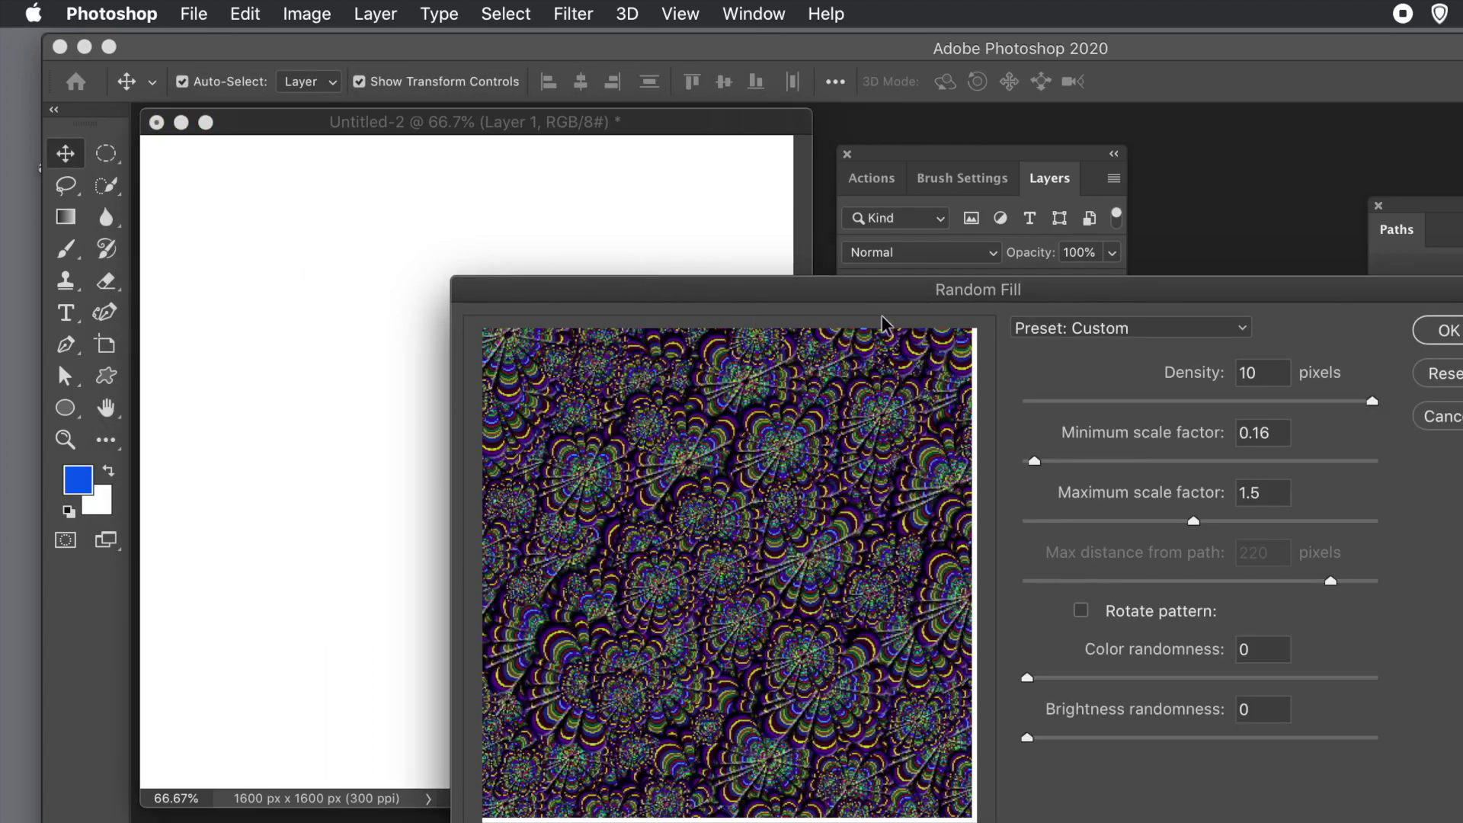
- Apply Random Fill with minimum scale 0.88 and colour randomness 0.9
left_click_drag(861, 302, 596, 174)
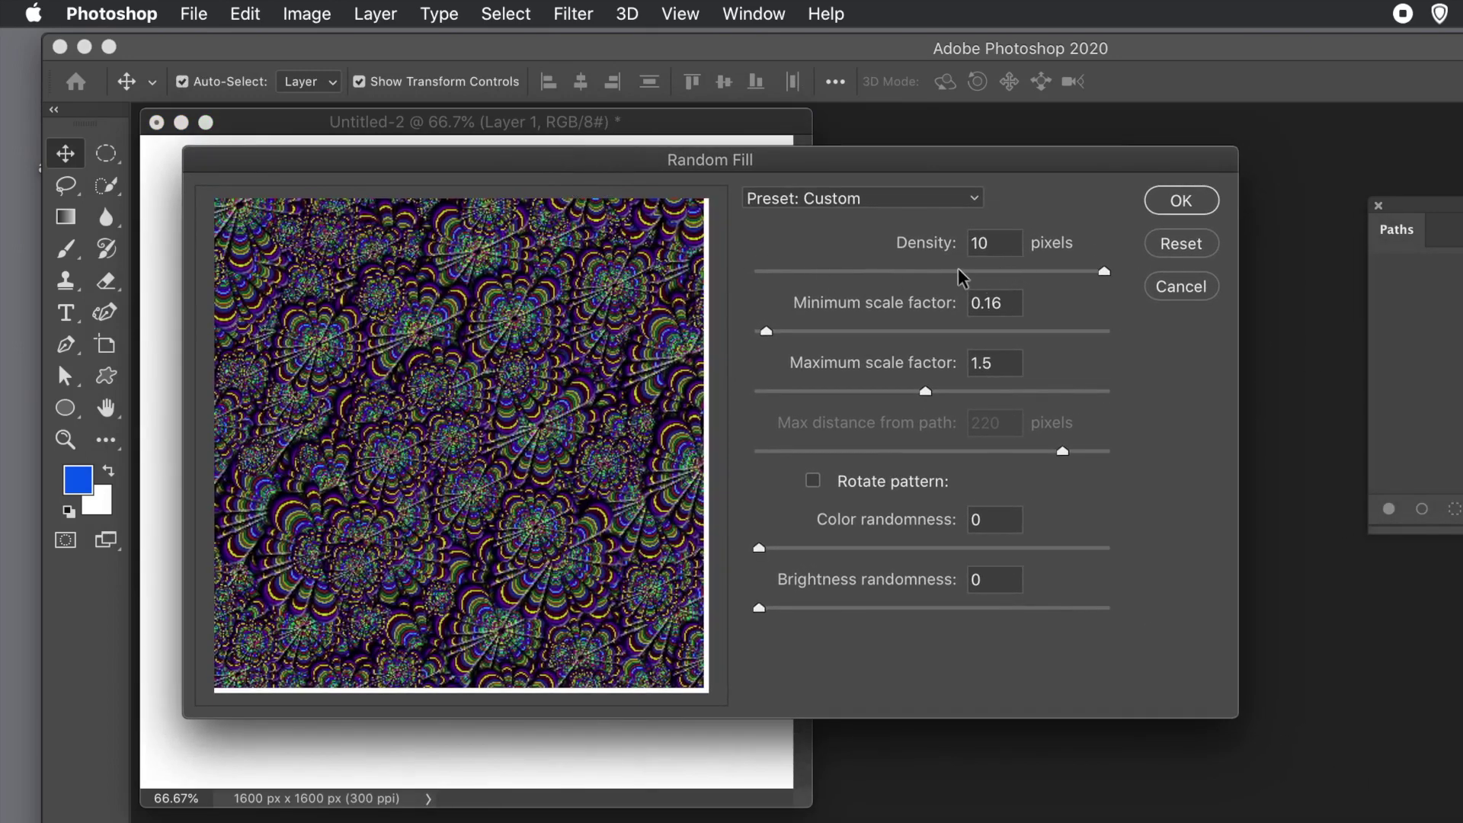
left_click_drag(794, 330, 848, 336)
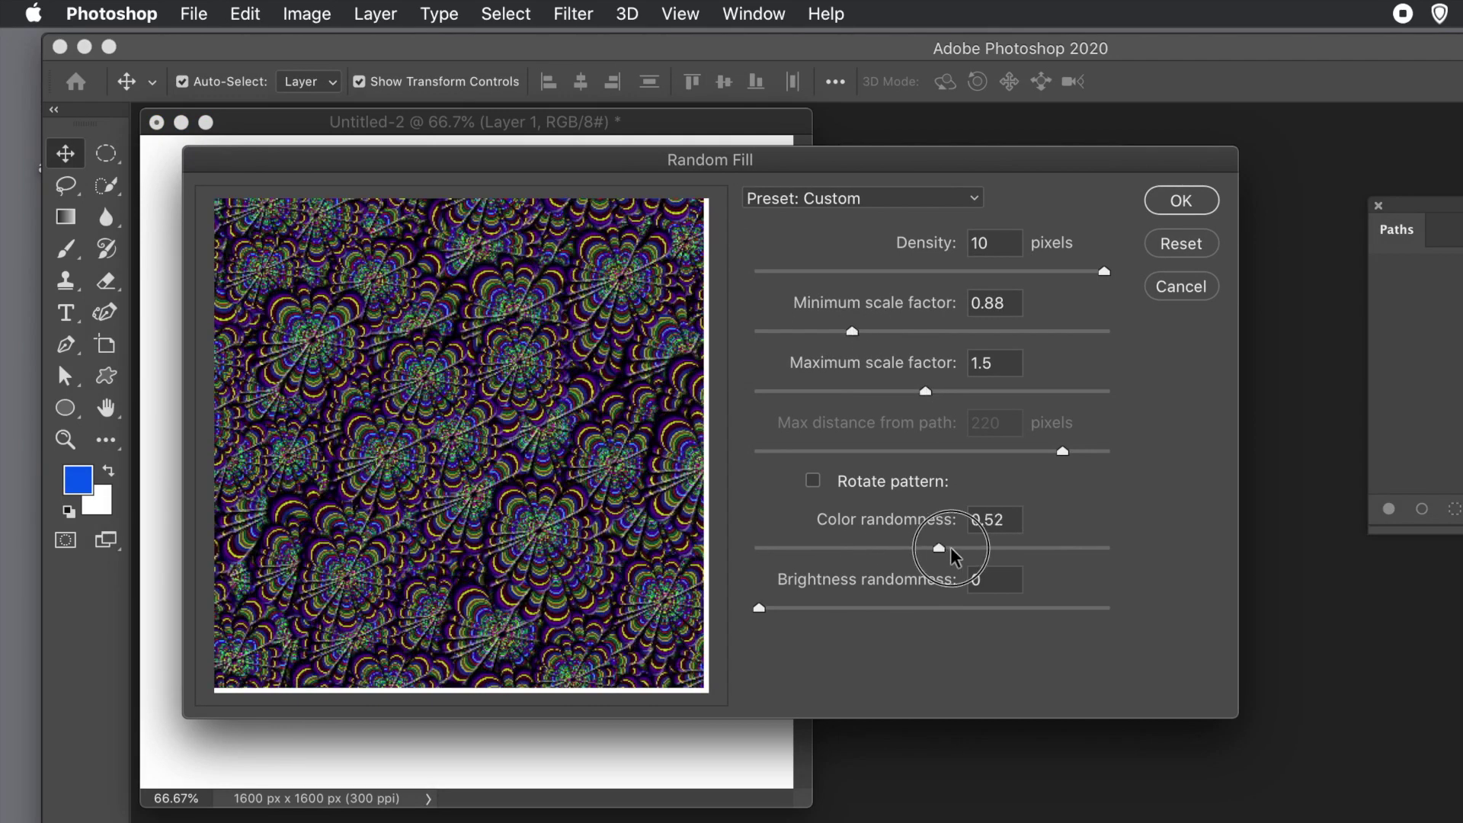
left_click_drag(951, 549, 1072, 549)
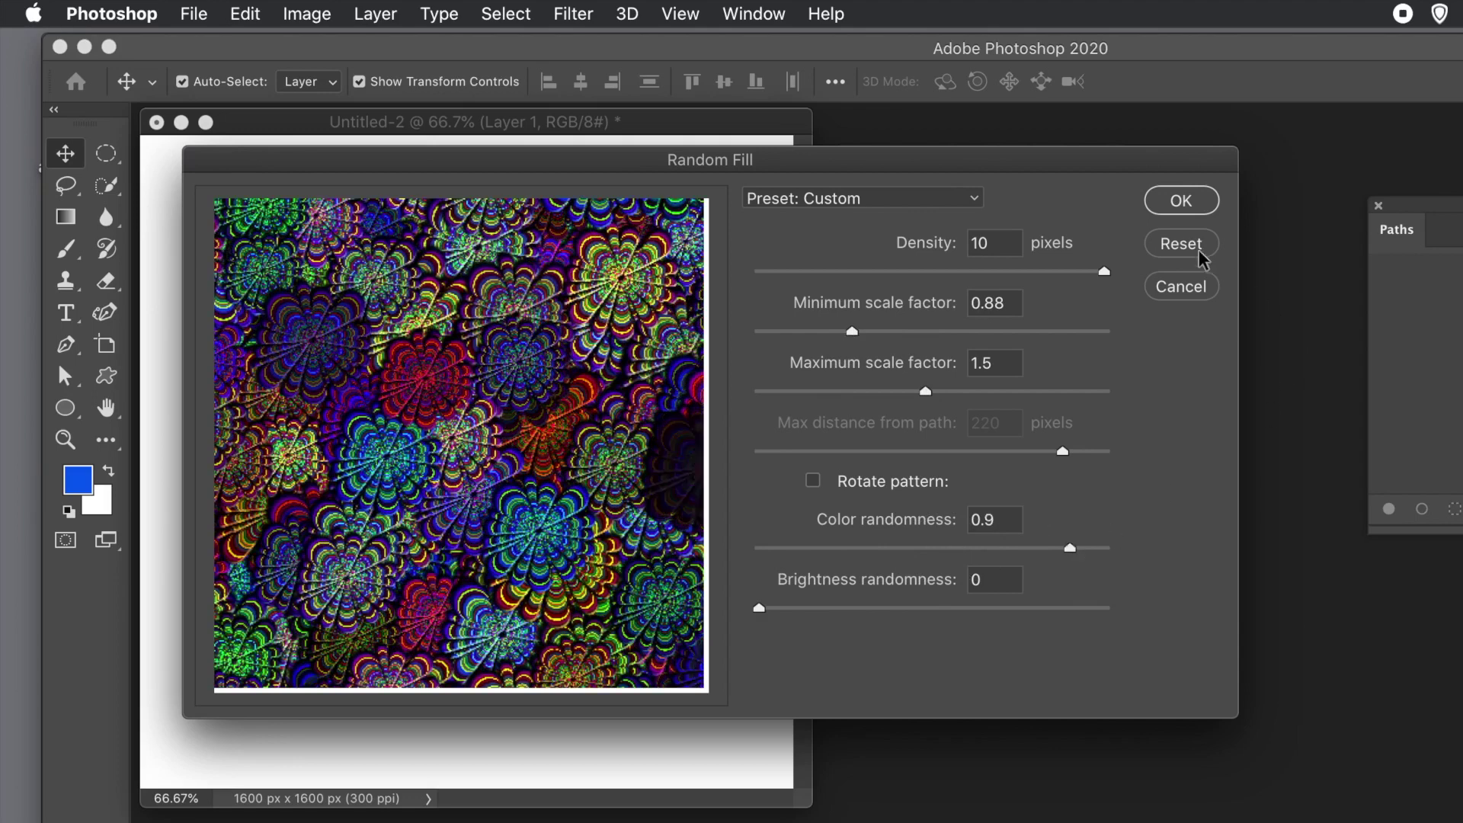
left_click(1168, 201)
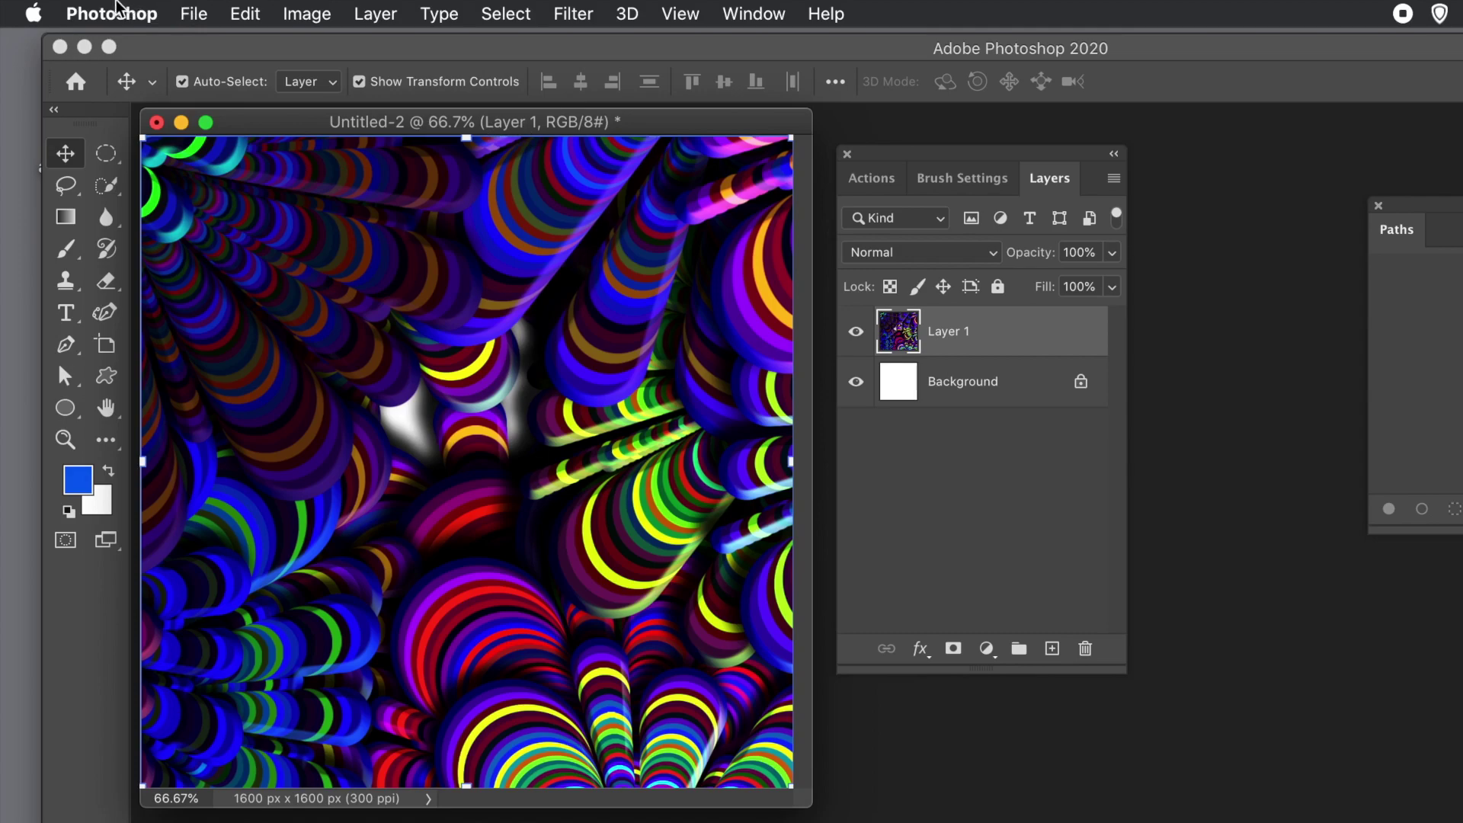
- Undo the random fill and start a new Pattern 21 fill with the Symmetry Fill script
left_click(242, 17)
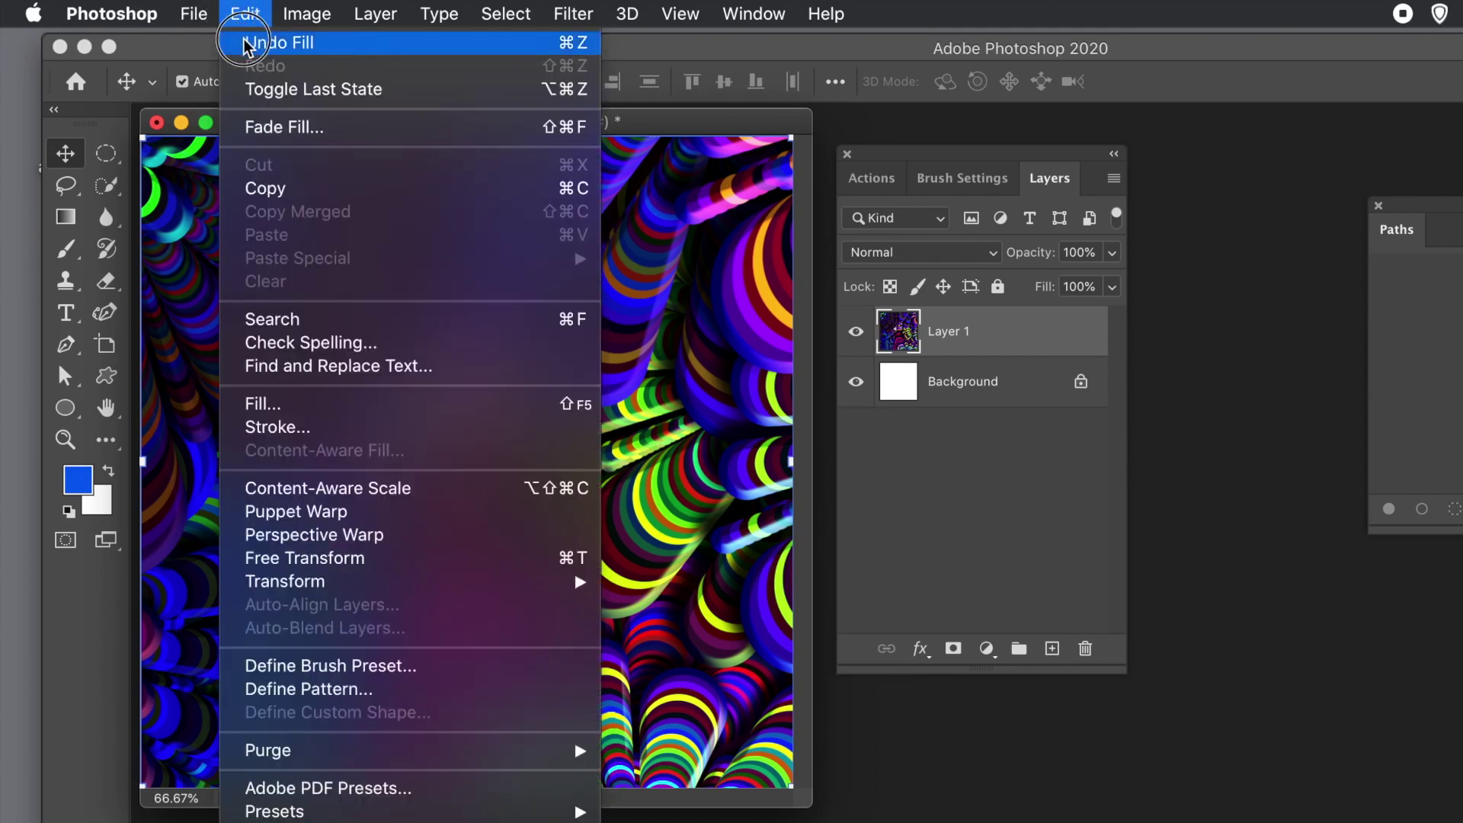
left_click(244, 42)
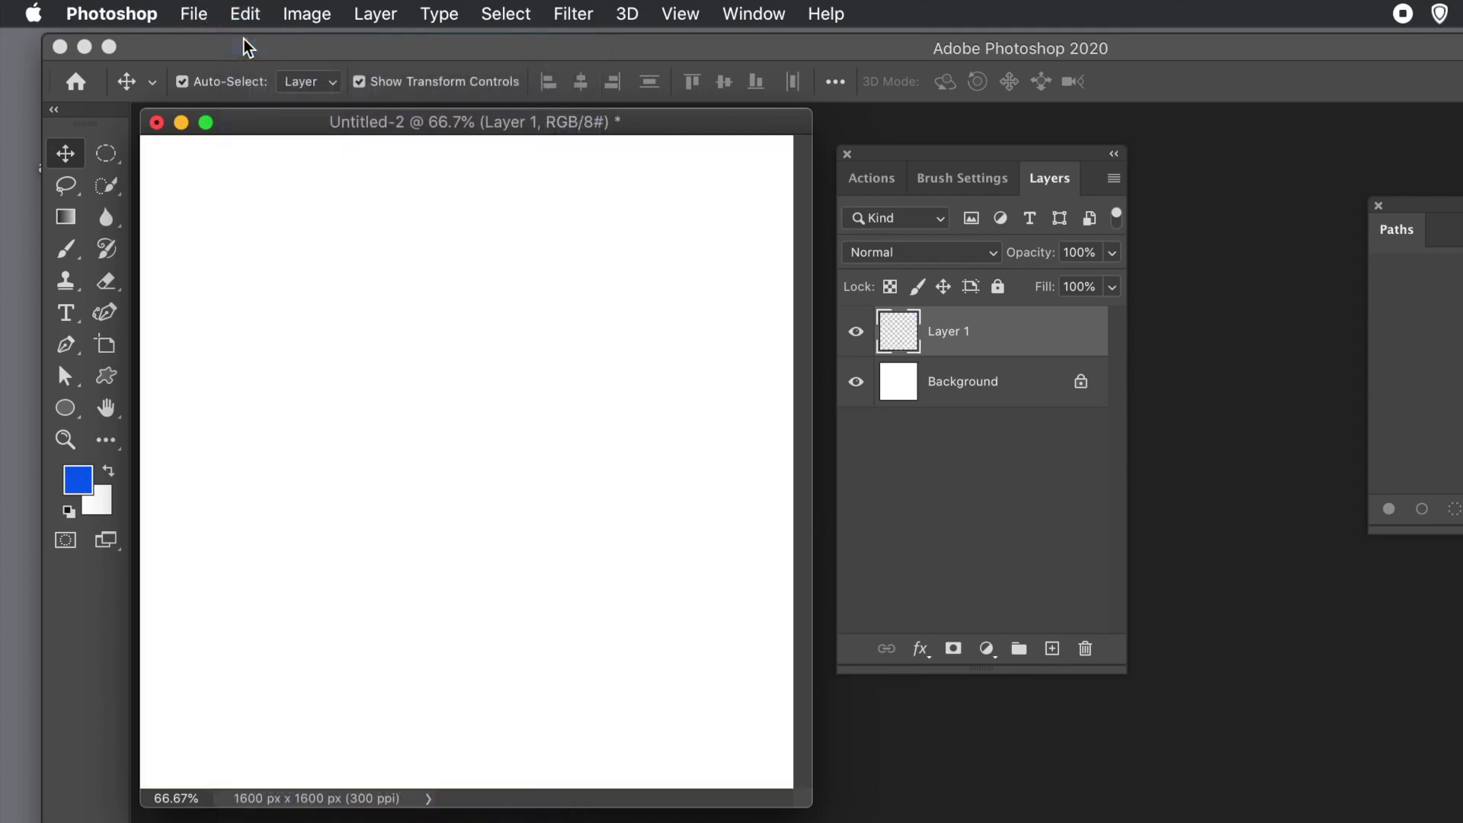
left_click(244, 17)
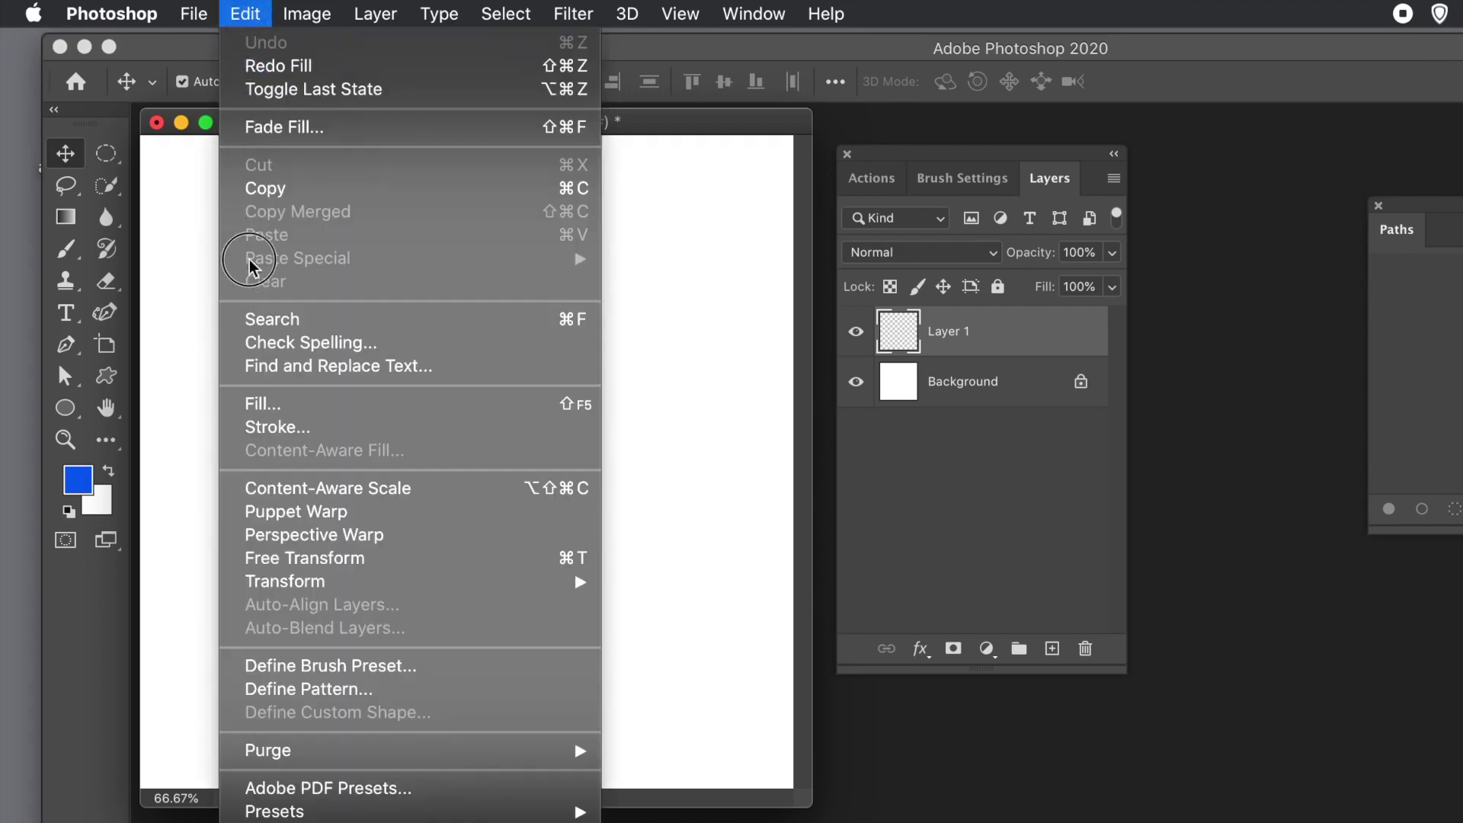
left_click(254, 403)
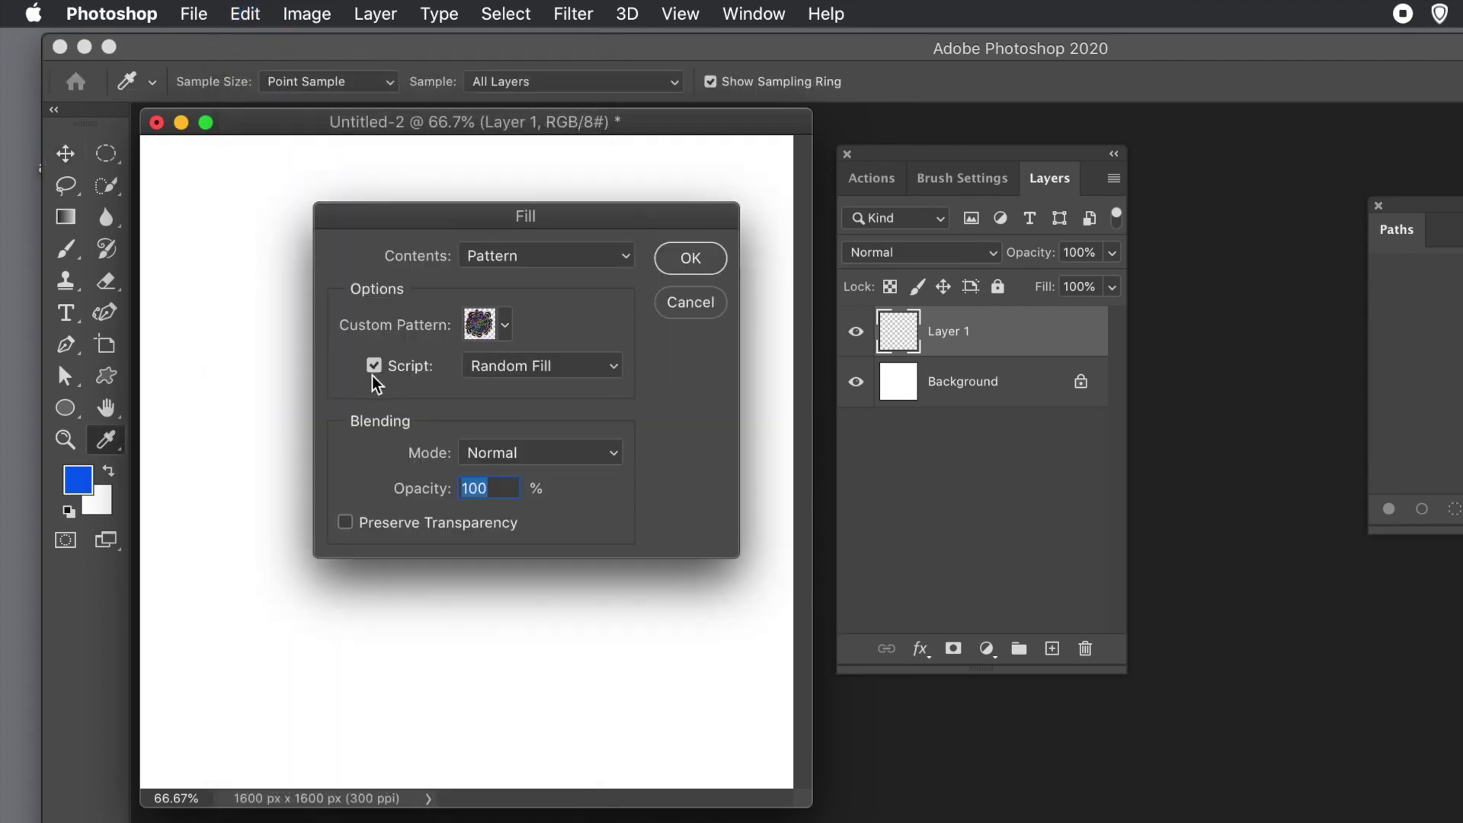
left_click(372, 375)
left_click(374, 372)
left_click(518, 370)
left_click(522, 408)
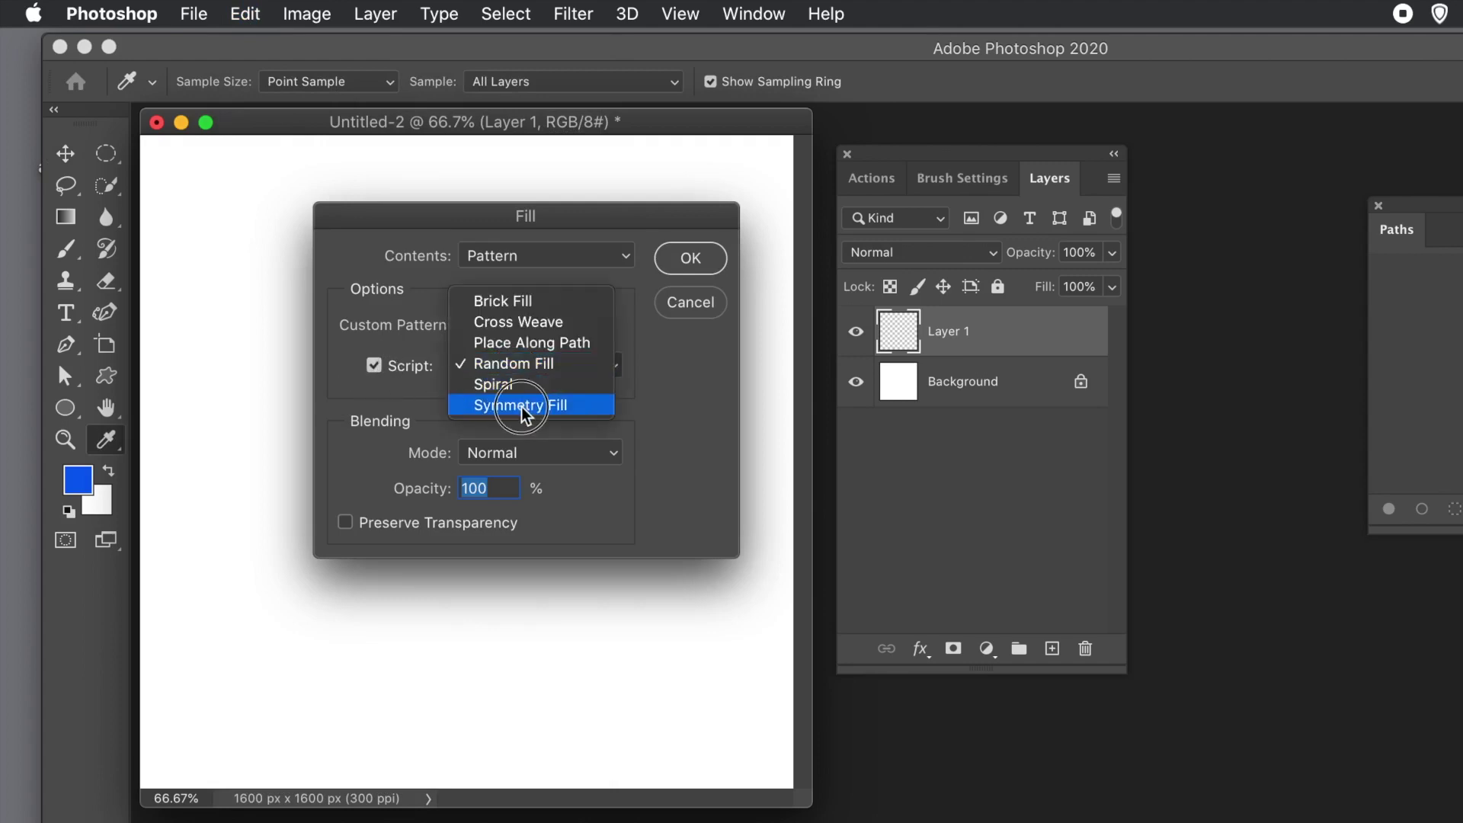
left_click(690, 267)
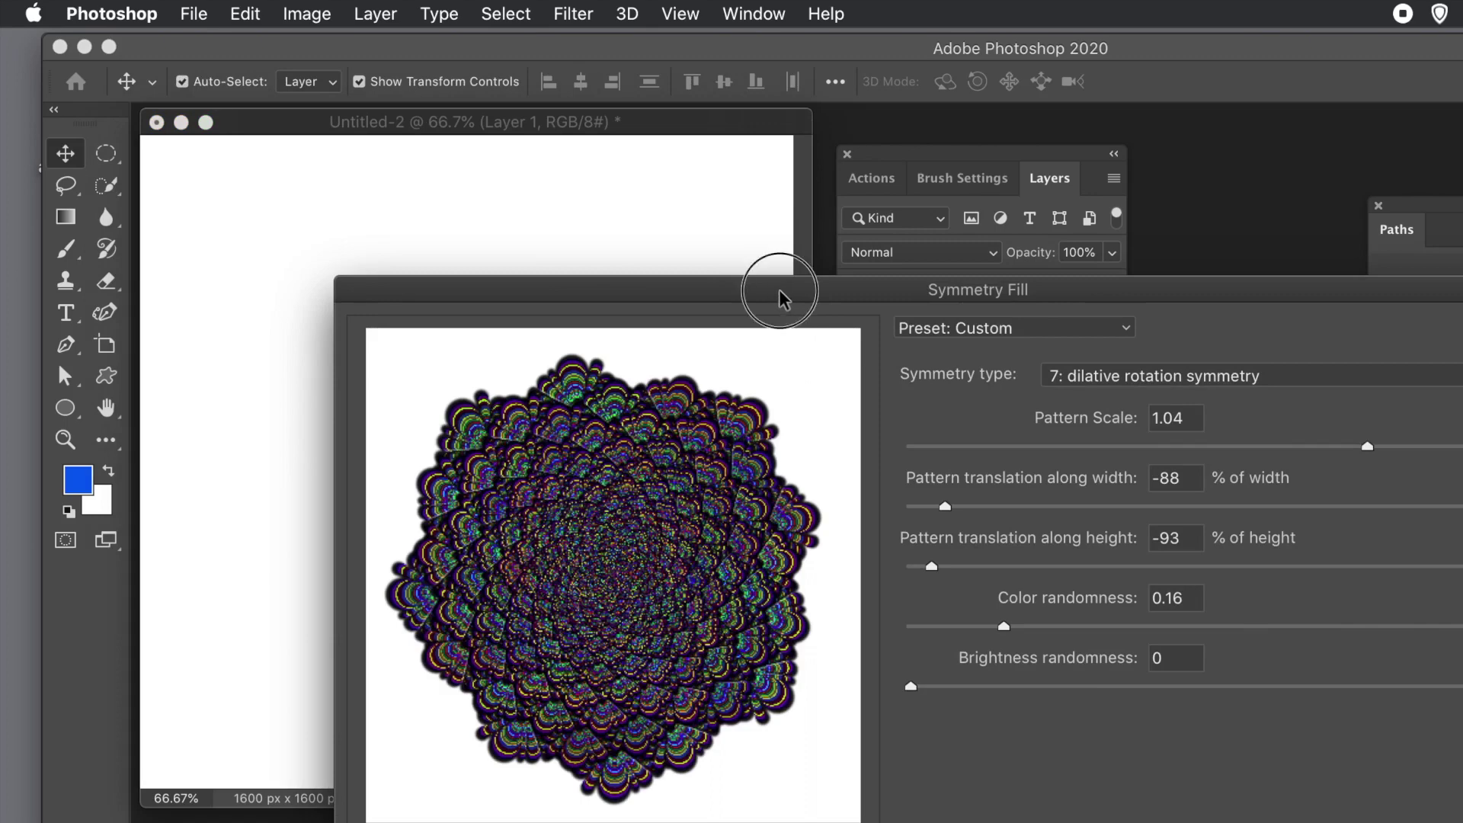
- Apply type 7 dilative-rotation symmetry with width -78, height -94, colour randomness 0.94
left_click_drag(779, 289, 537, 181)
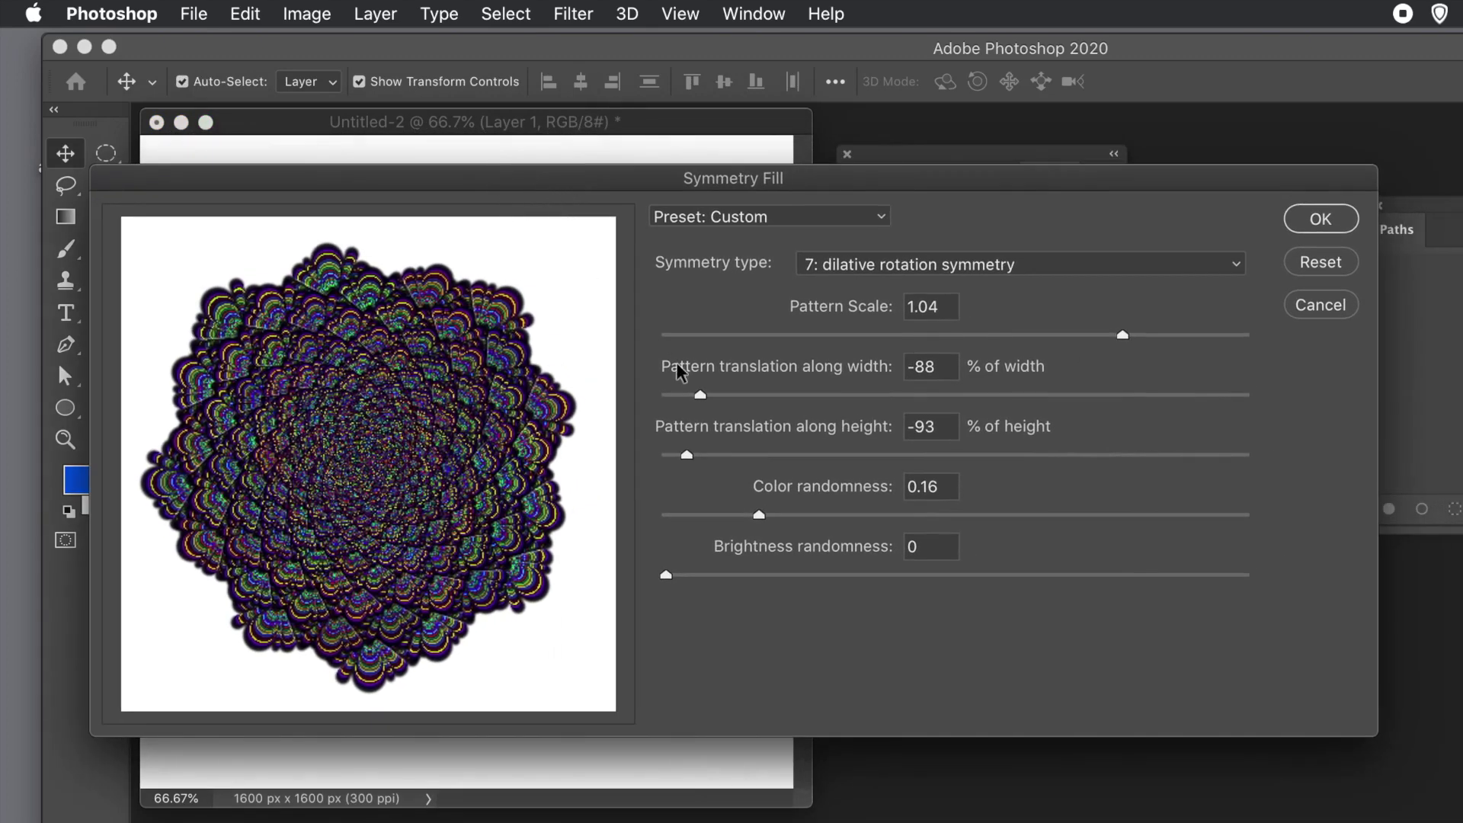
left_click(730, 395)
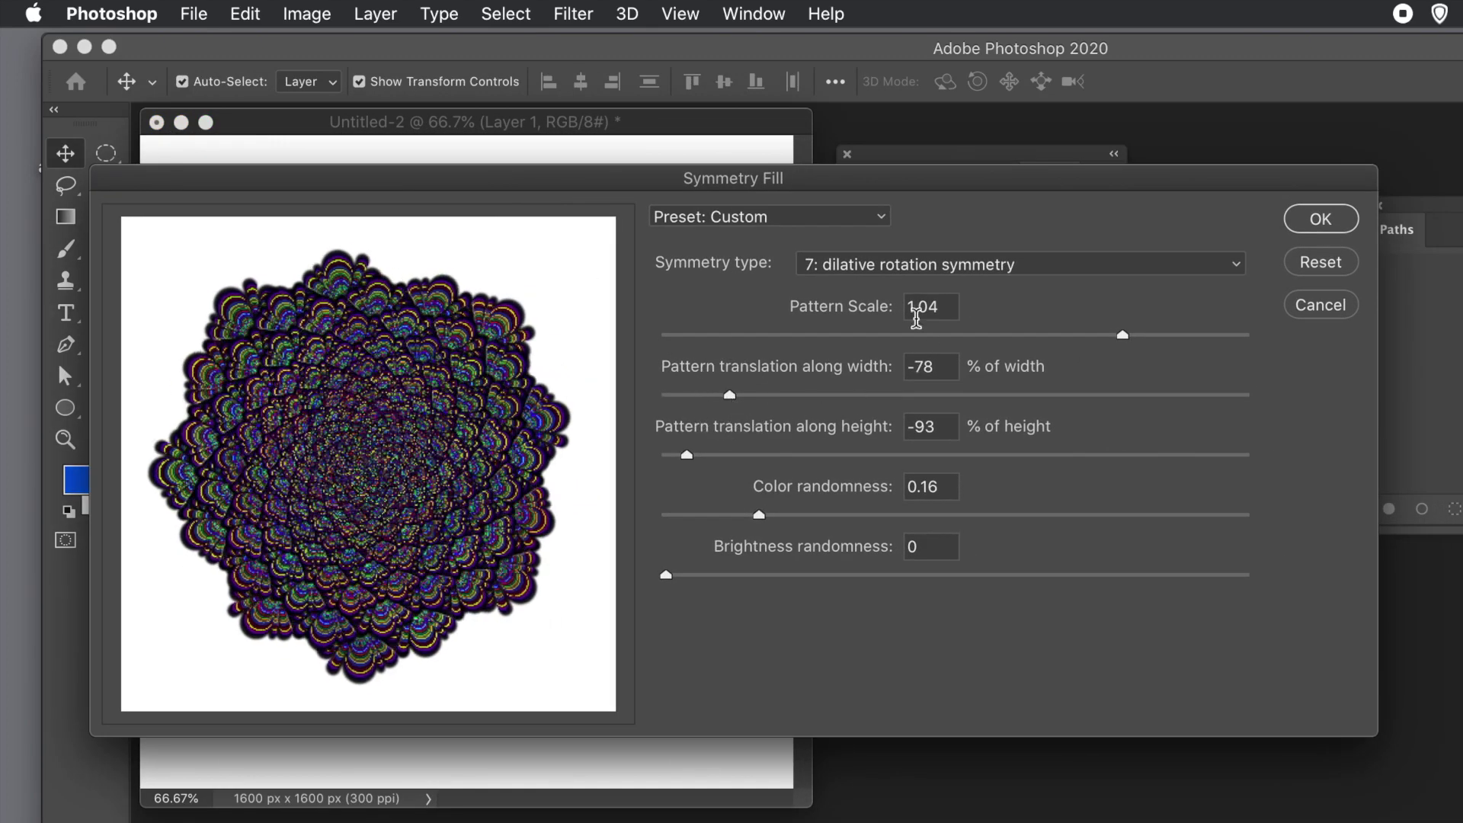
left_click(871, 264)
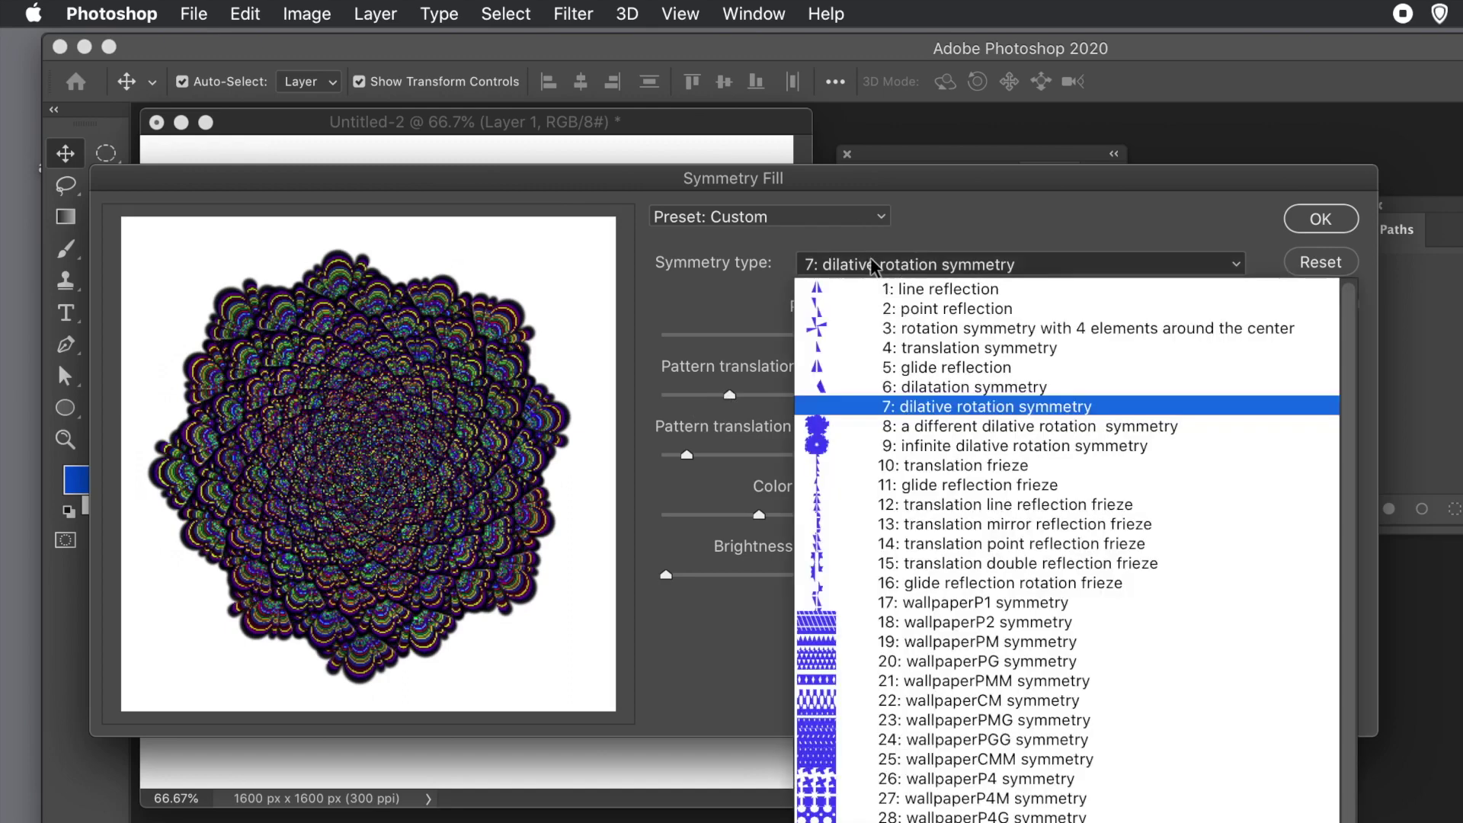
left_click(894, 408)
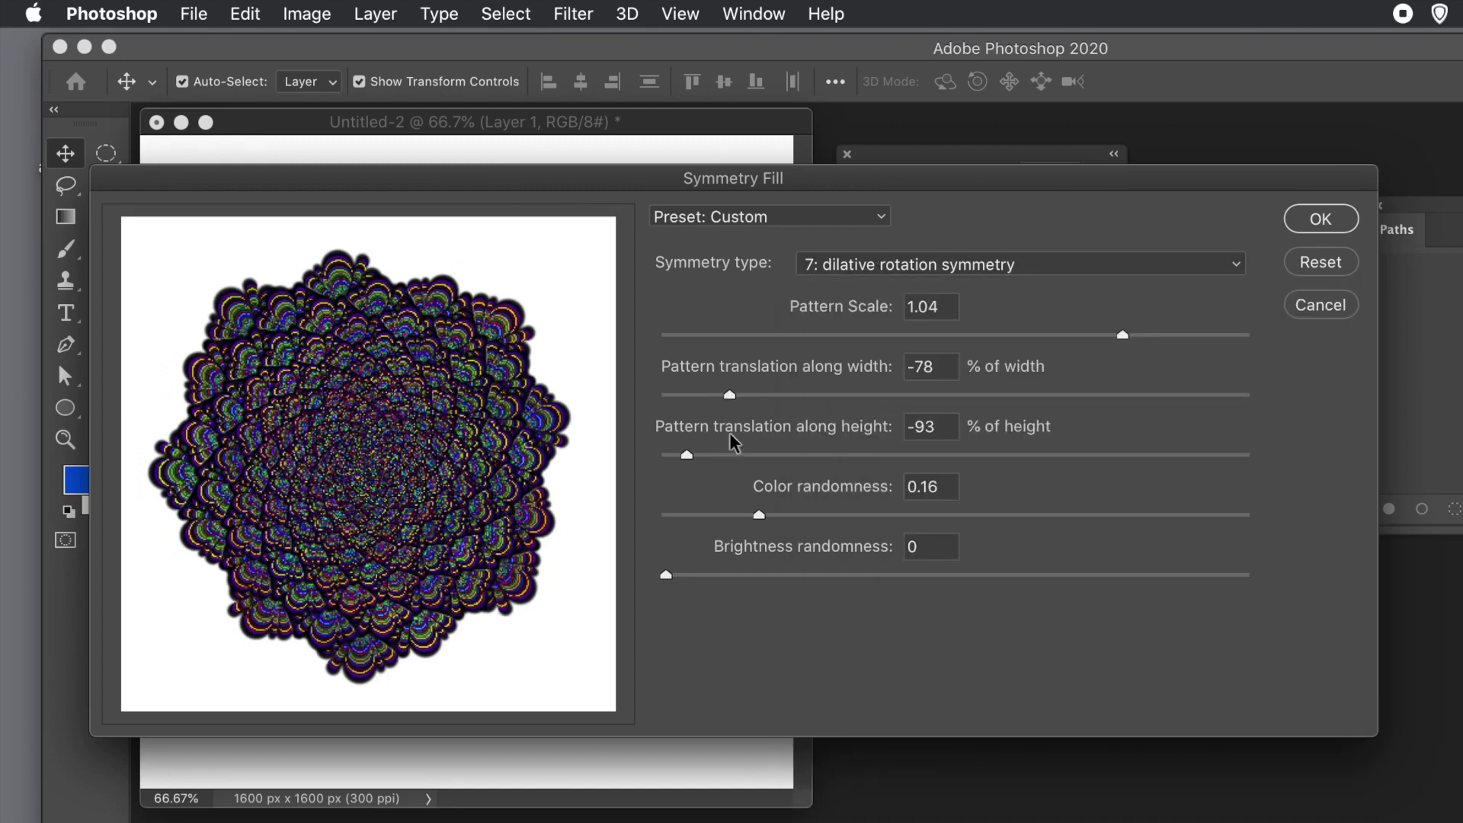
mouse_move(688, 455)
left_mouse_down()
mouse_move(1186, 462)
mouse_move(684, 462)
left_mouse_up()
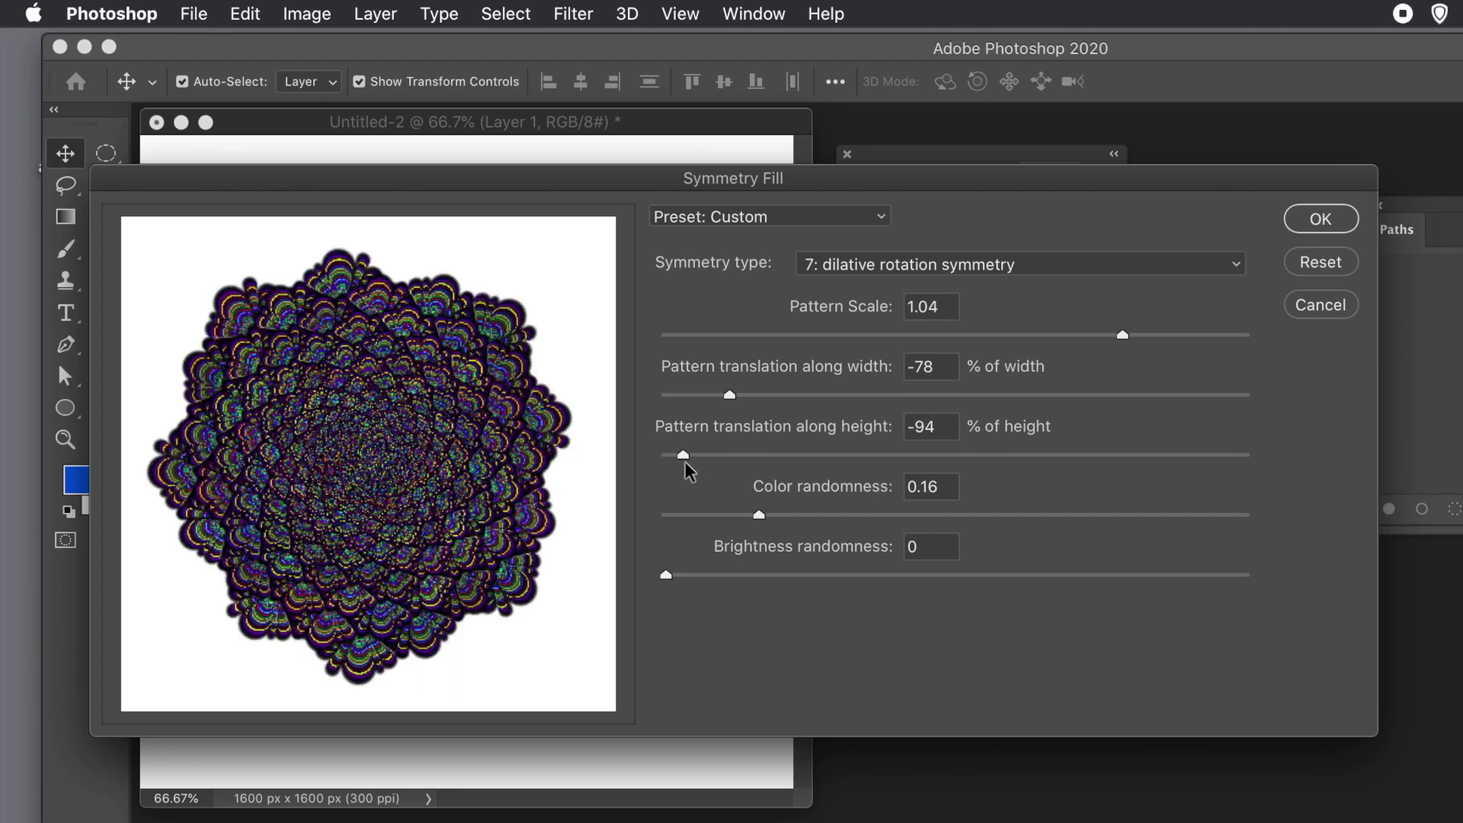
left_click_drag(759, 515, 823, 514)
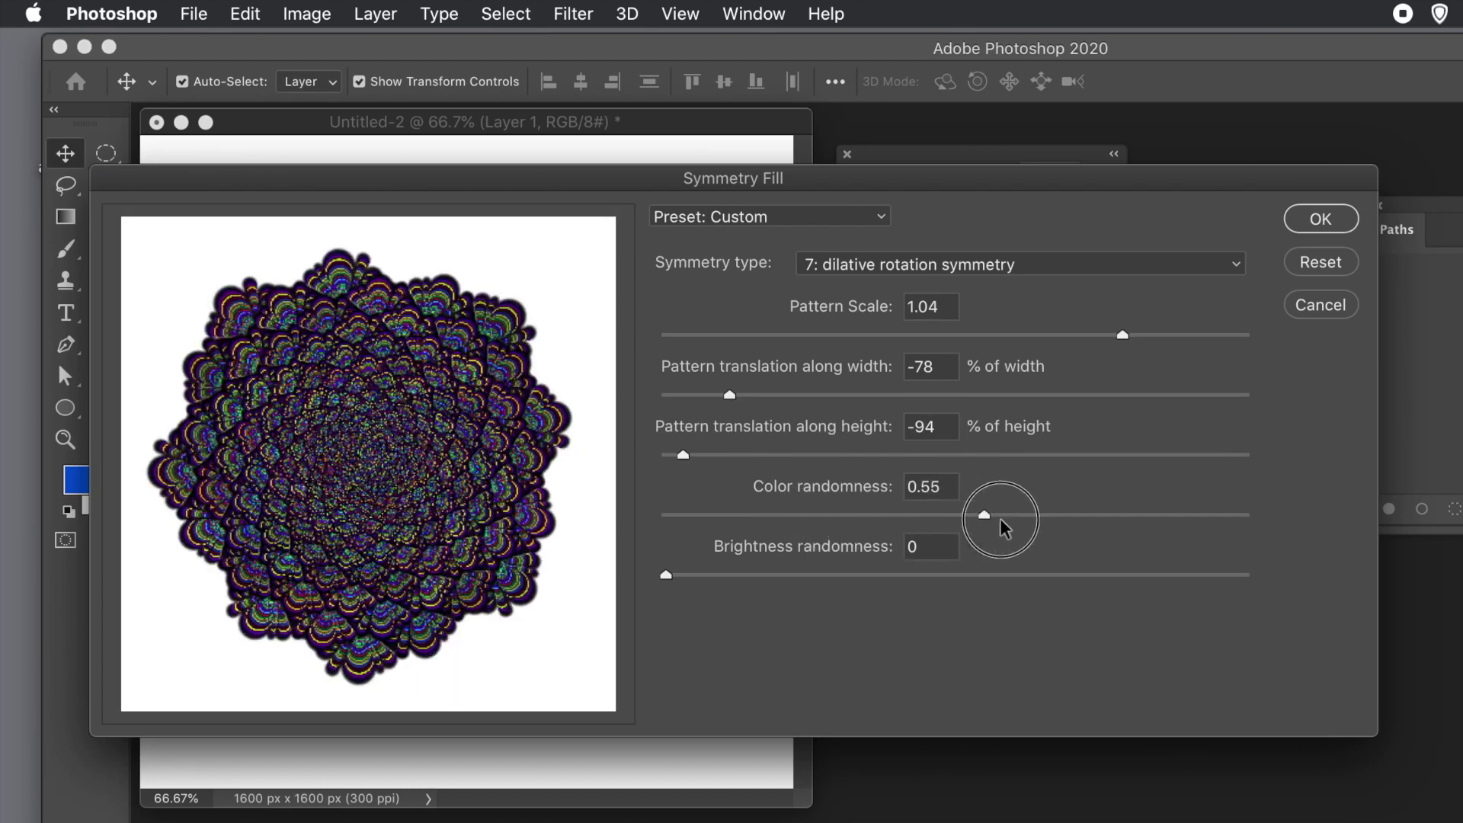
left_click_drag(1000, 519, 1036, 519)
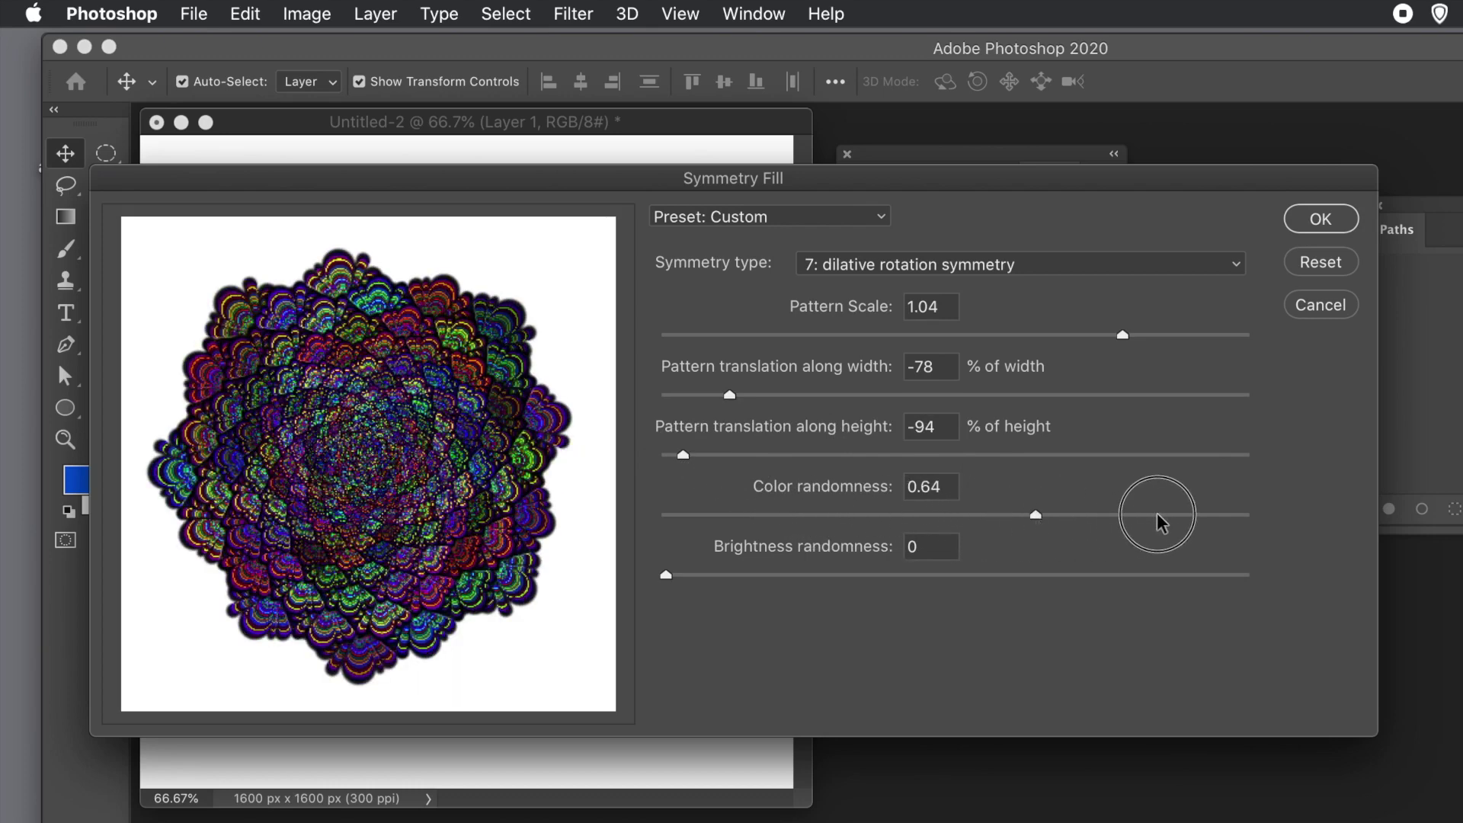
left_click_drag(1156, 514, 1210, 517)
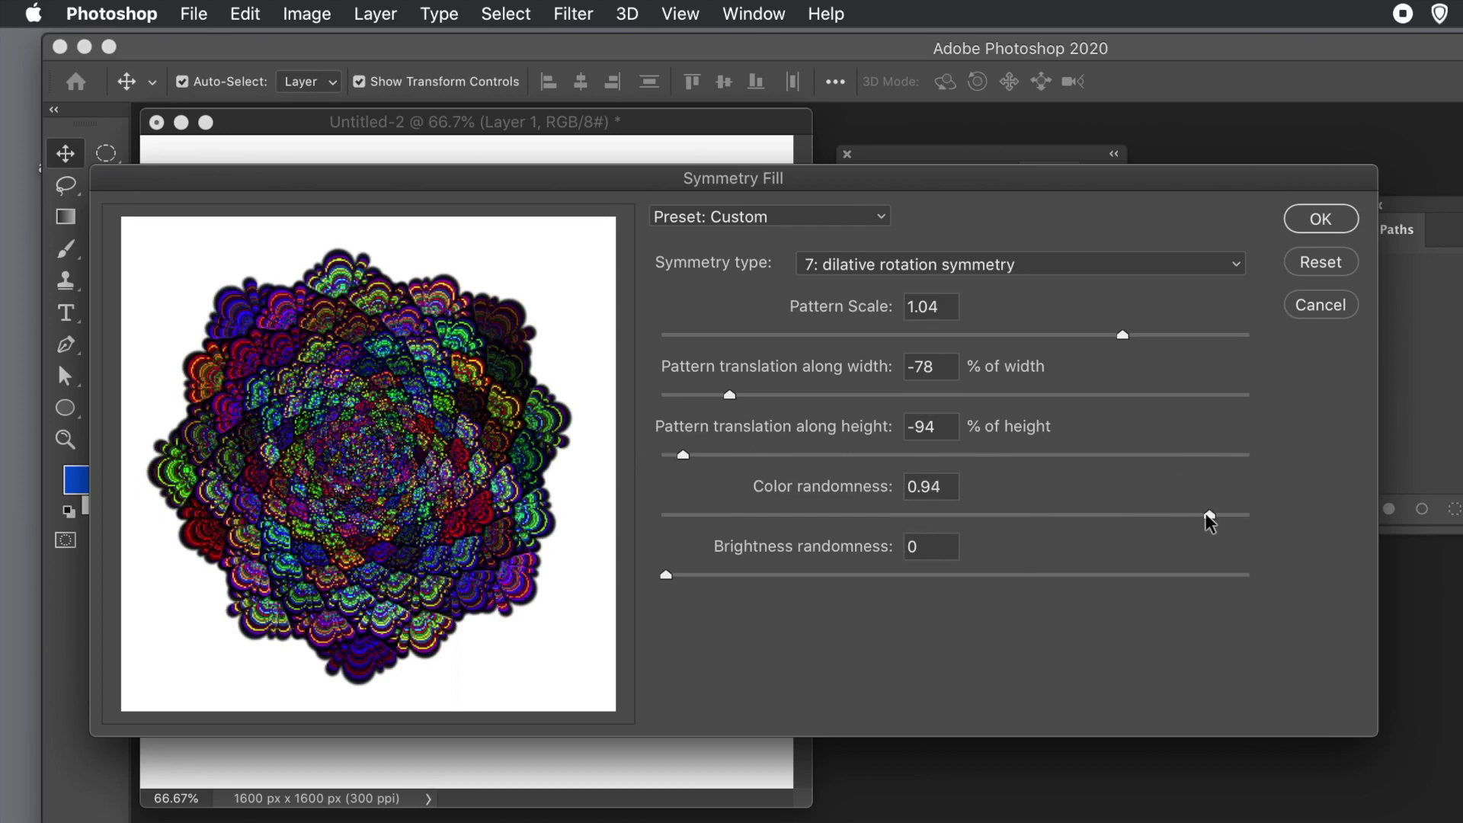
left_click(1307, 208)
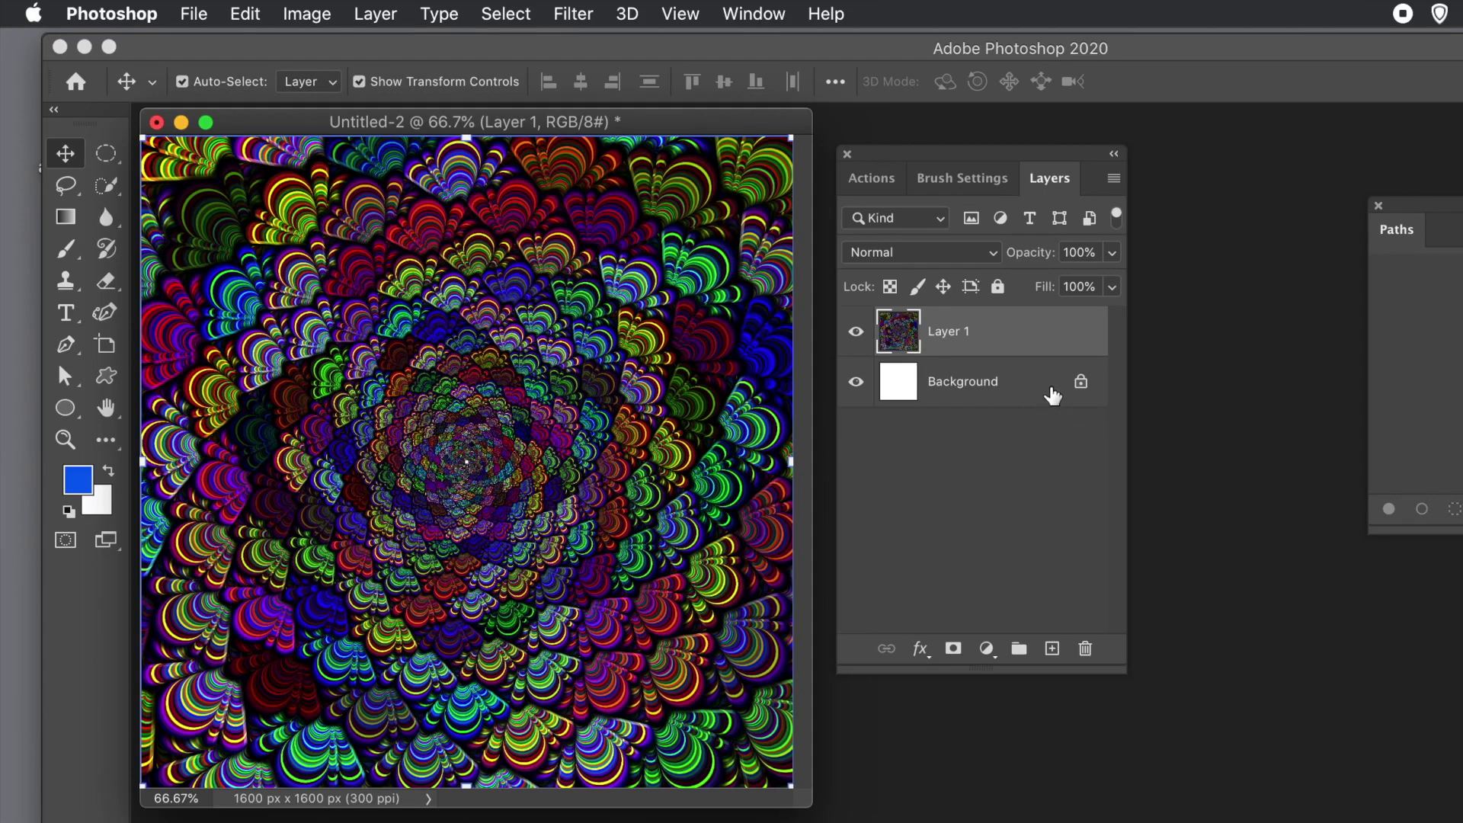
- Undo the symmetry pattern fill, leaving Layer 1 empty
left_click(244, 13)
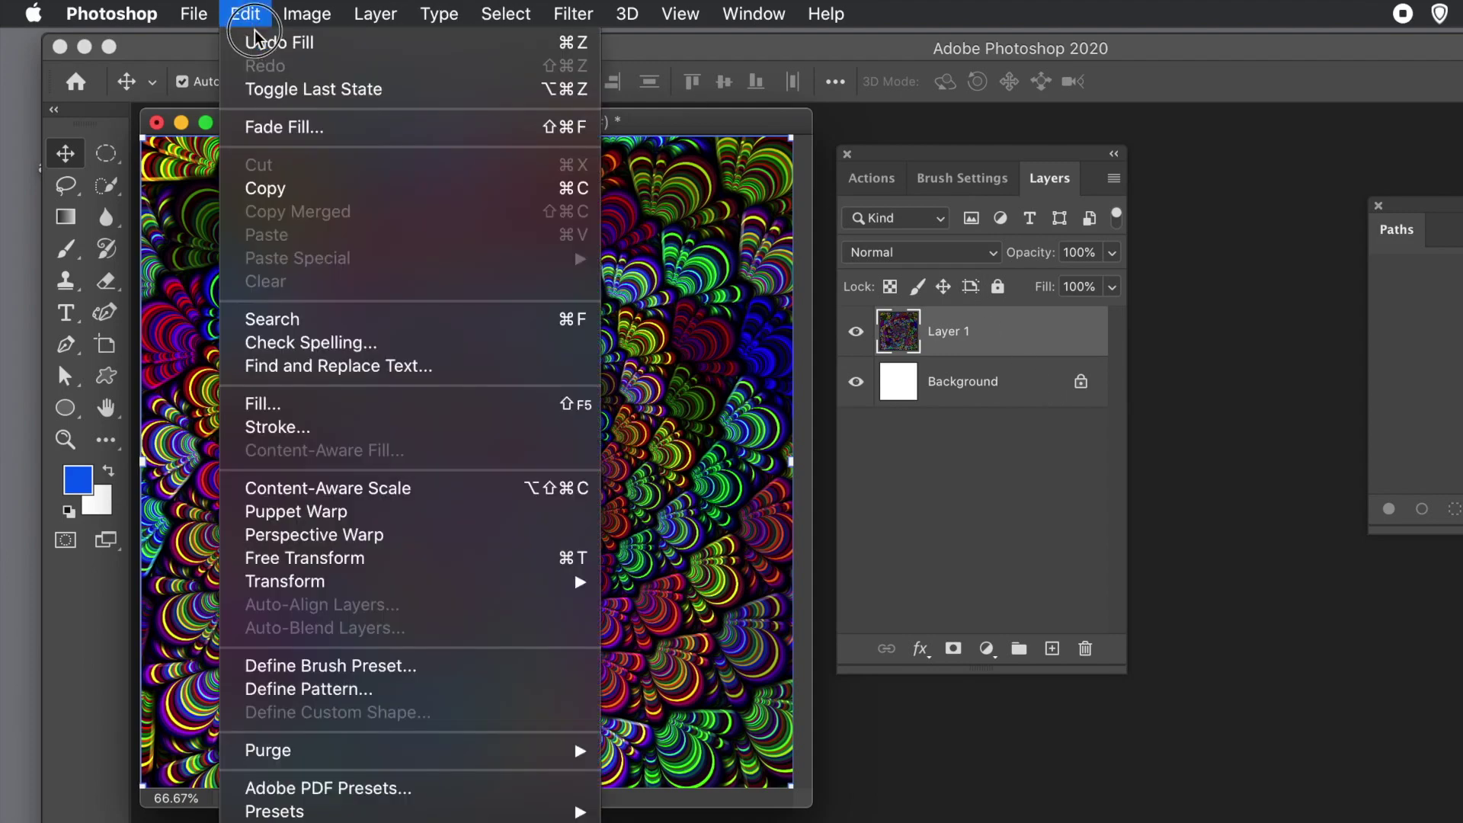
left_click(259, 43)
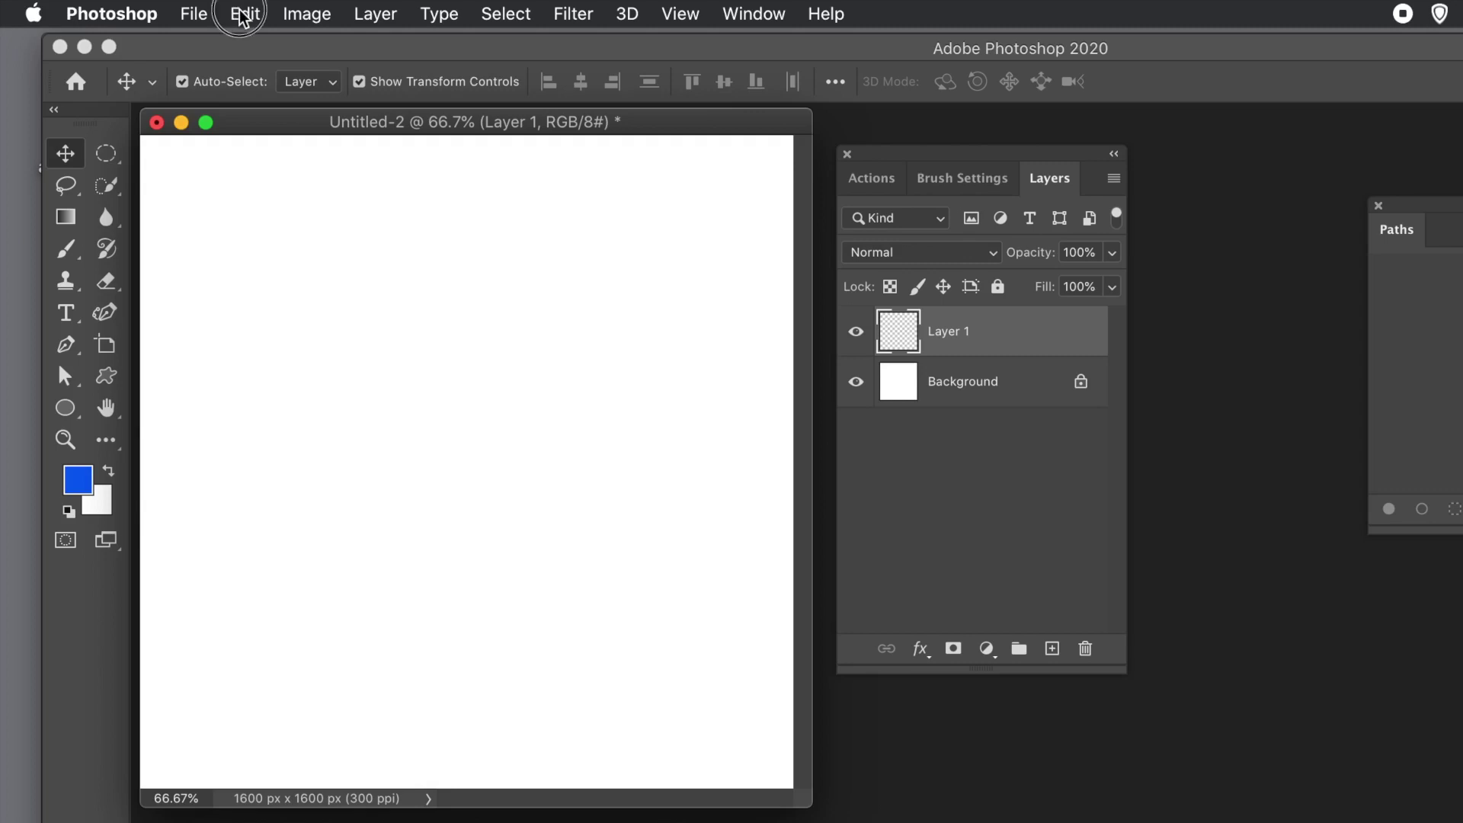
left_click(244, 13)
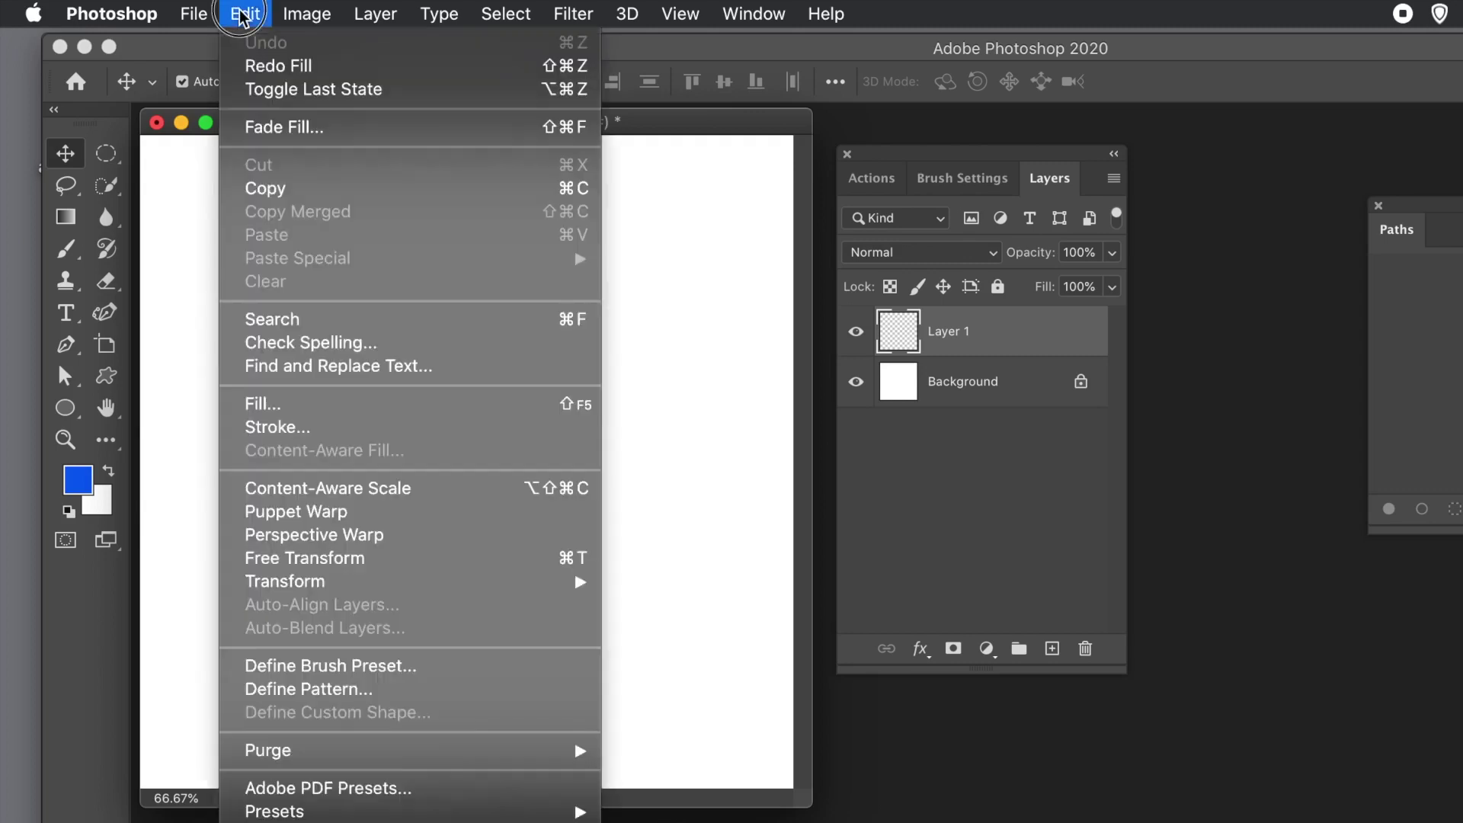
- Start a Pattern 21 fill on Layer 1 using the Spiral script instead of Symmetry Fill
left_click(264, 400)
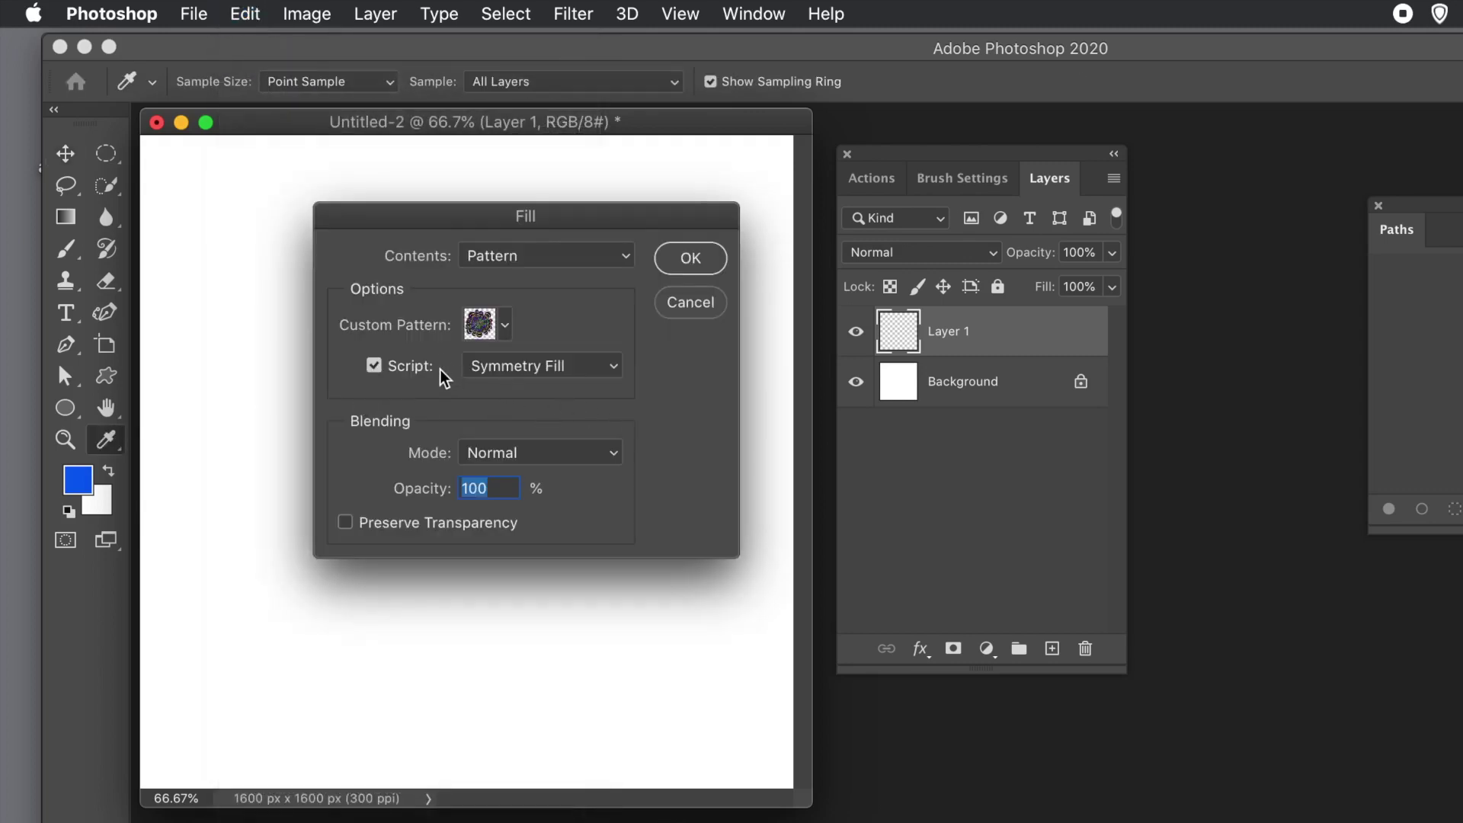
left_click(369, 368)
left_click(370, 368)
left_click(518, 370)
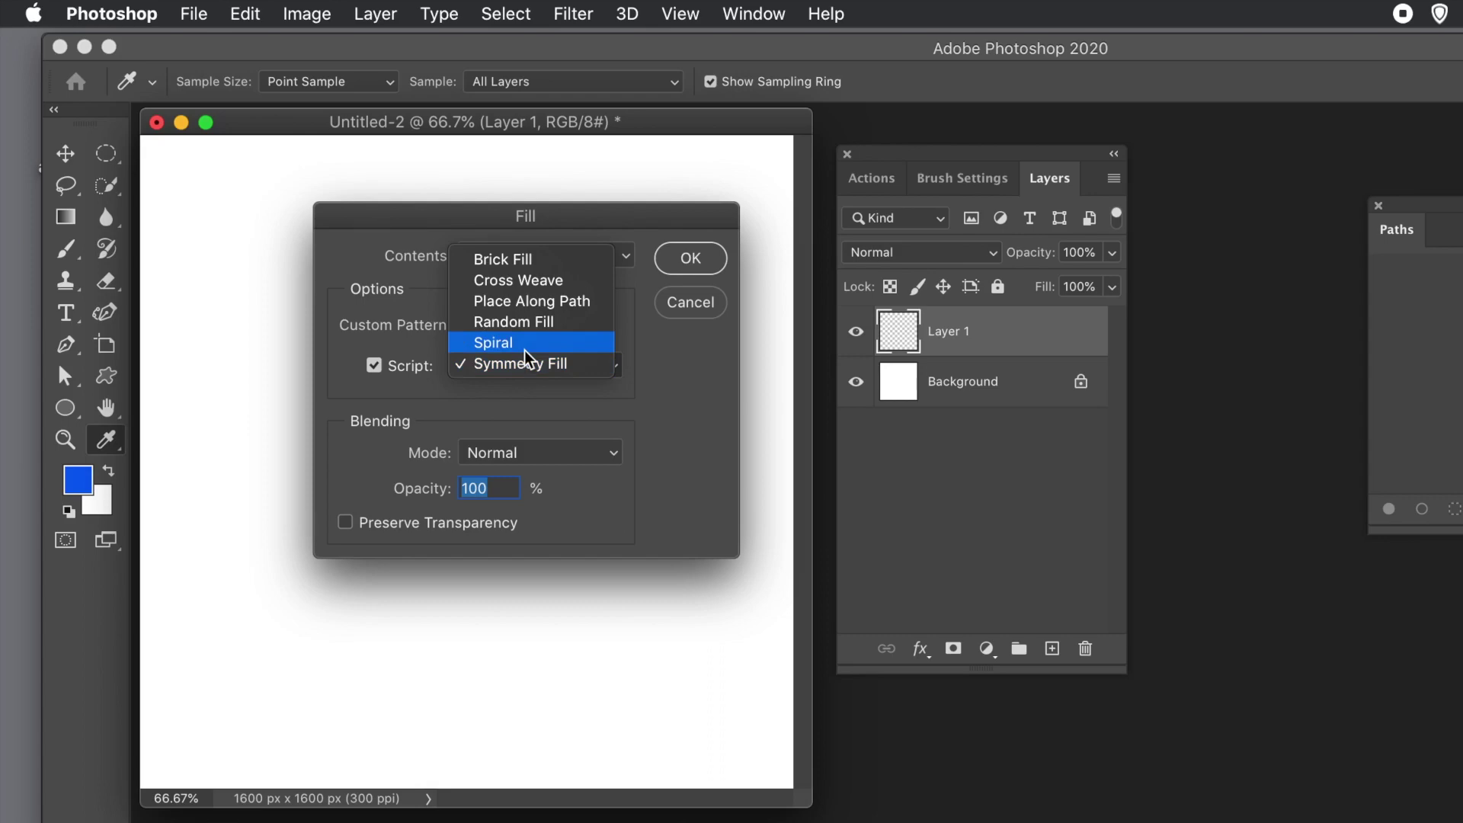
left_click(524, 351)
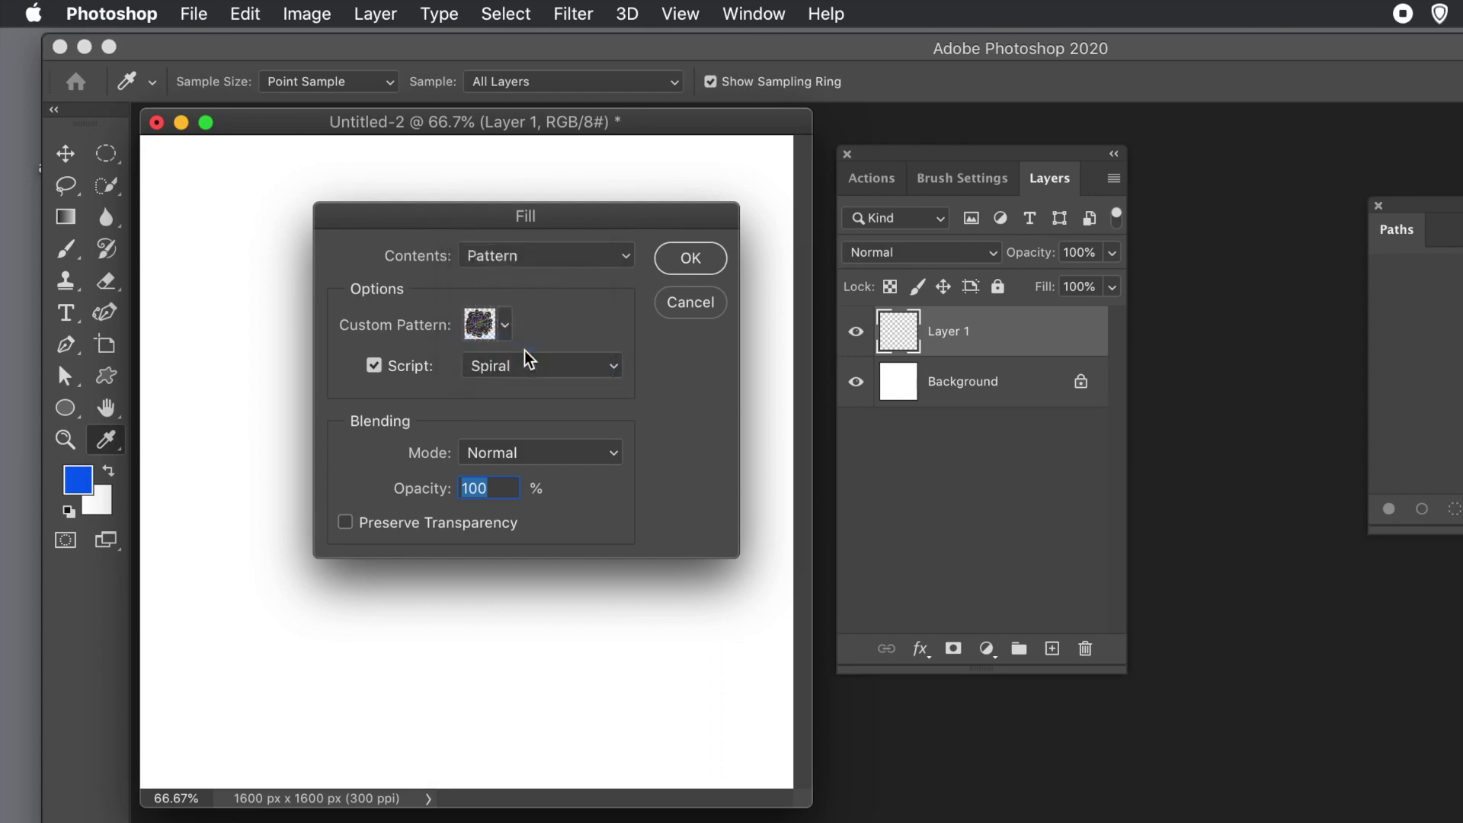
left_click(698, 262)
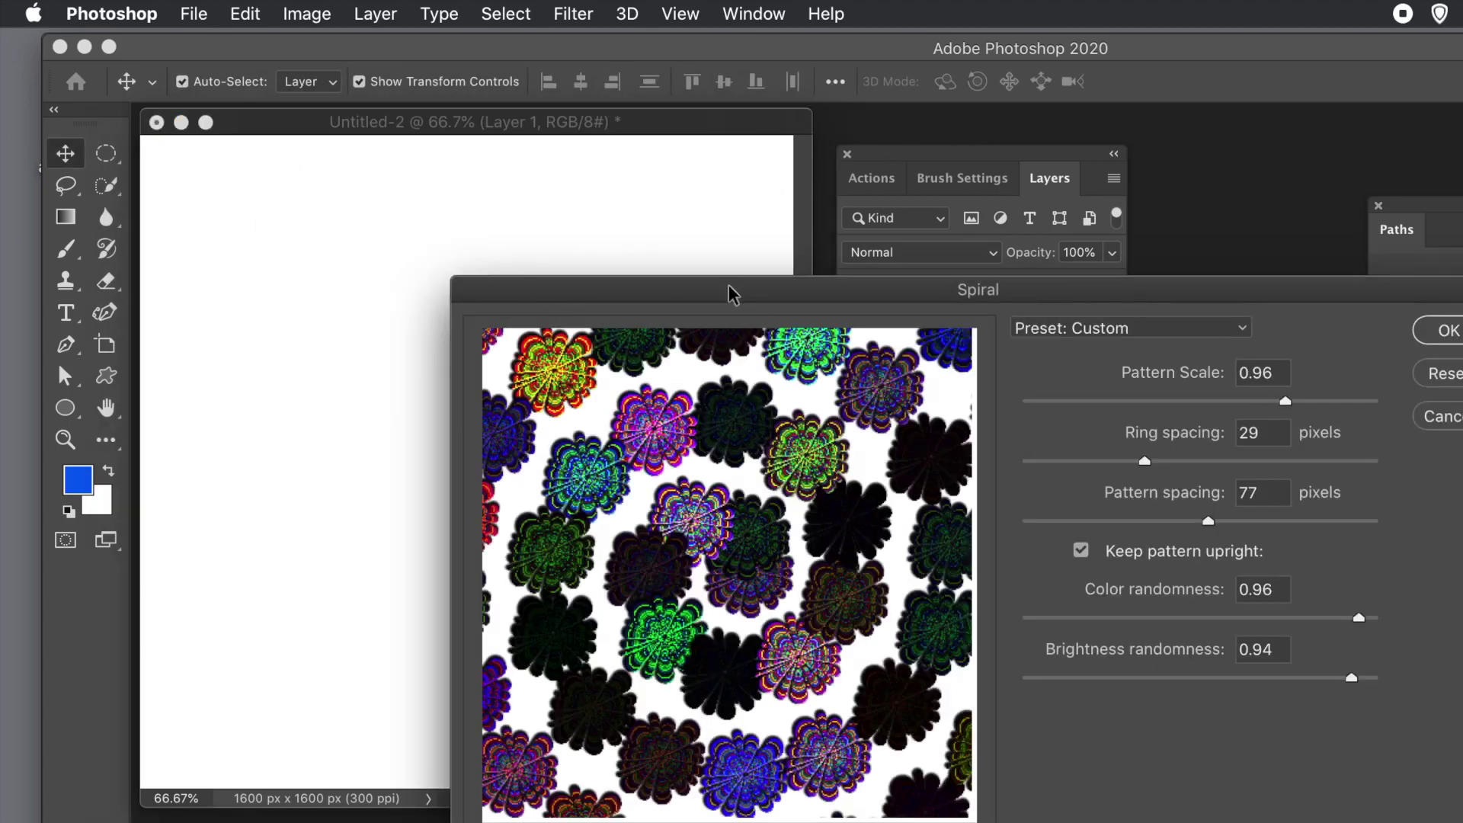
- Apply the Spiral fill with ring spacing -647 px and pattern spacing -57 px
left_click_drag(722, 291, 440, 177)
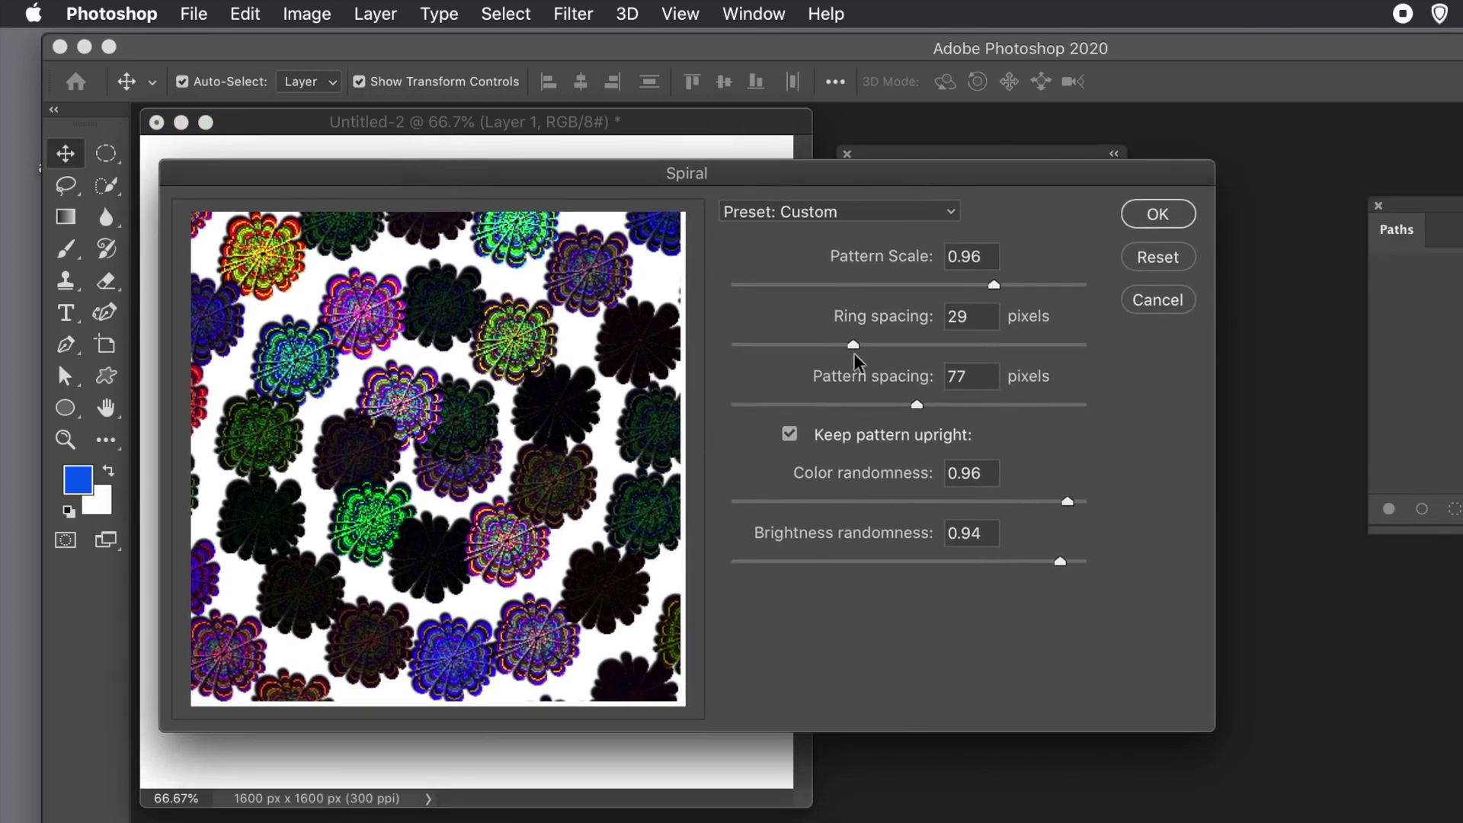
left_click_drag(847, 345, 805, 346)
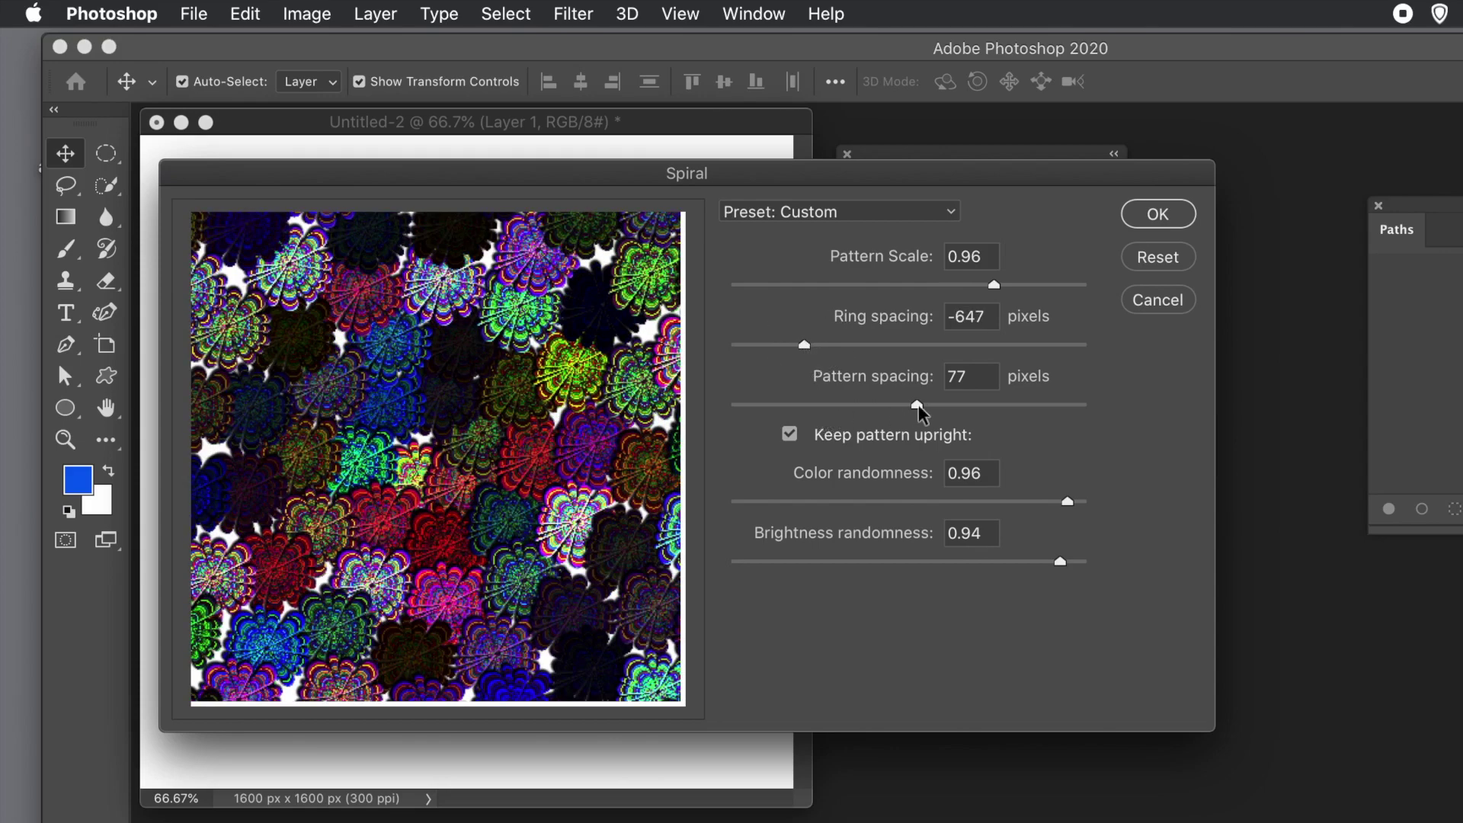
left_click_drag(917, 405, 903, 409)
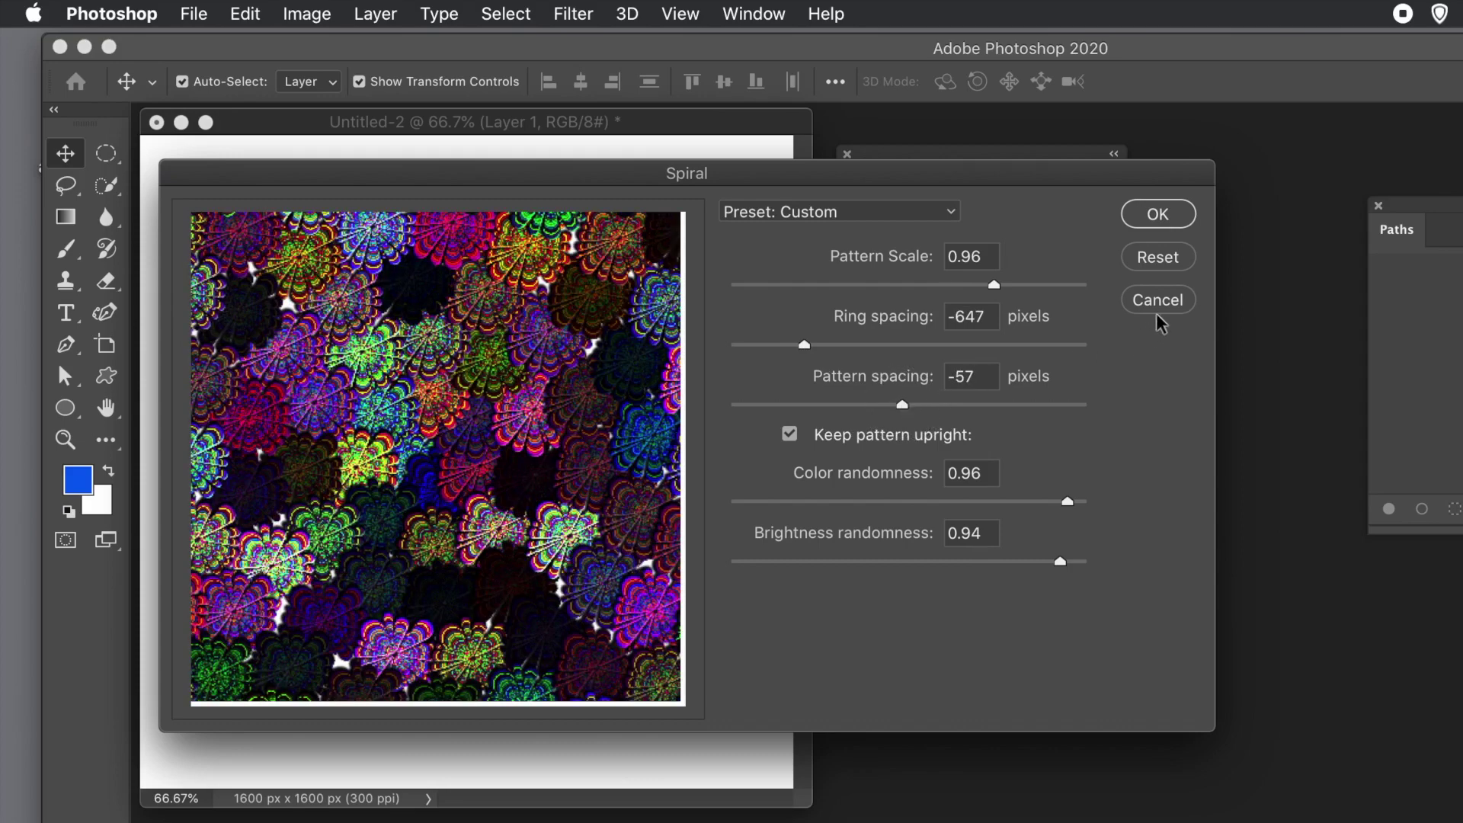
left_click(1159, 216)
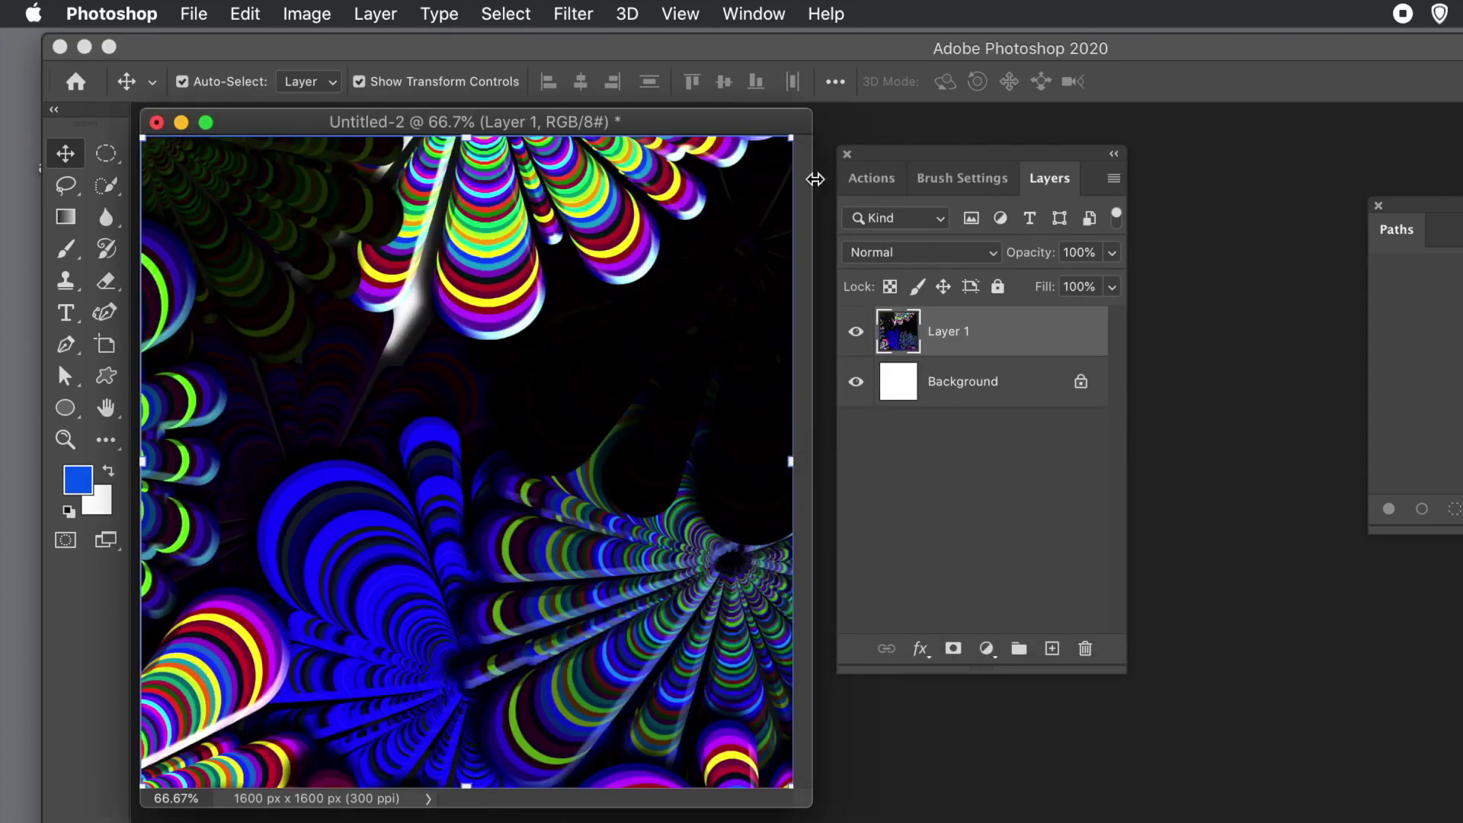